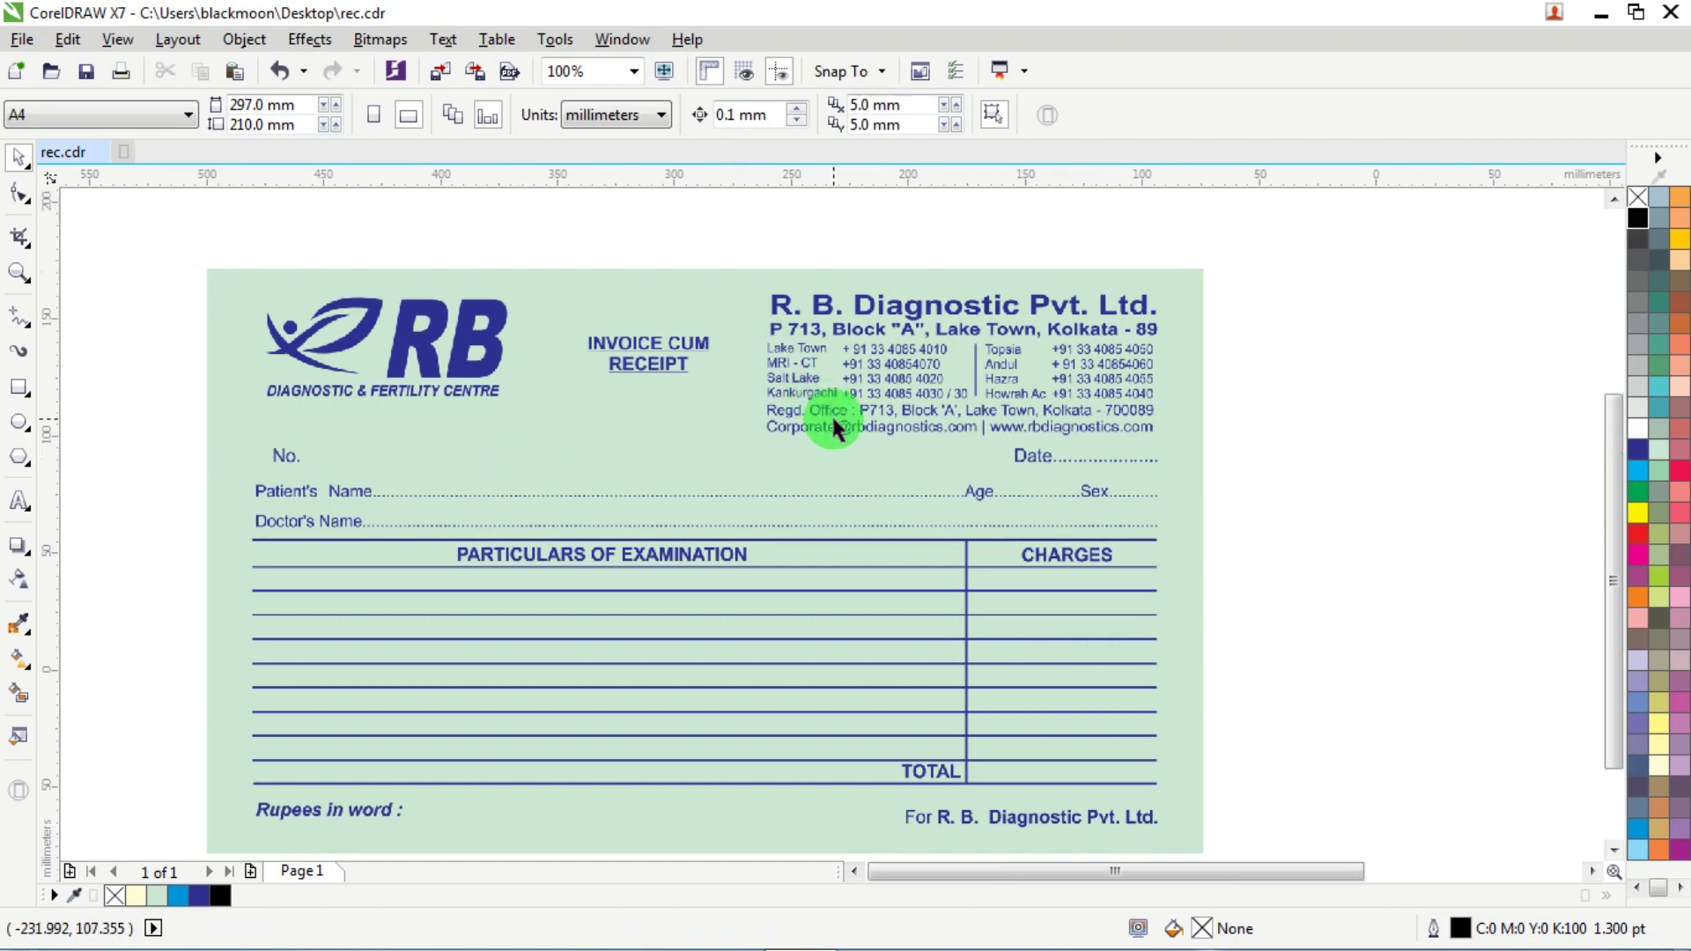
- Look over the green reference receipt and move its image slightly up and closer to the page
{"action": "scroll", "coordinate": [832, 414], "scroll_direction": "down", "scroll_amount": 2}
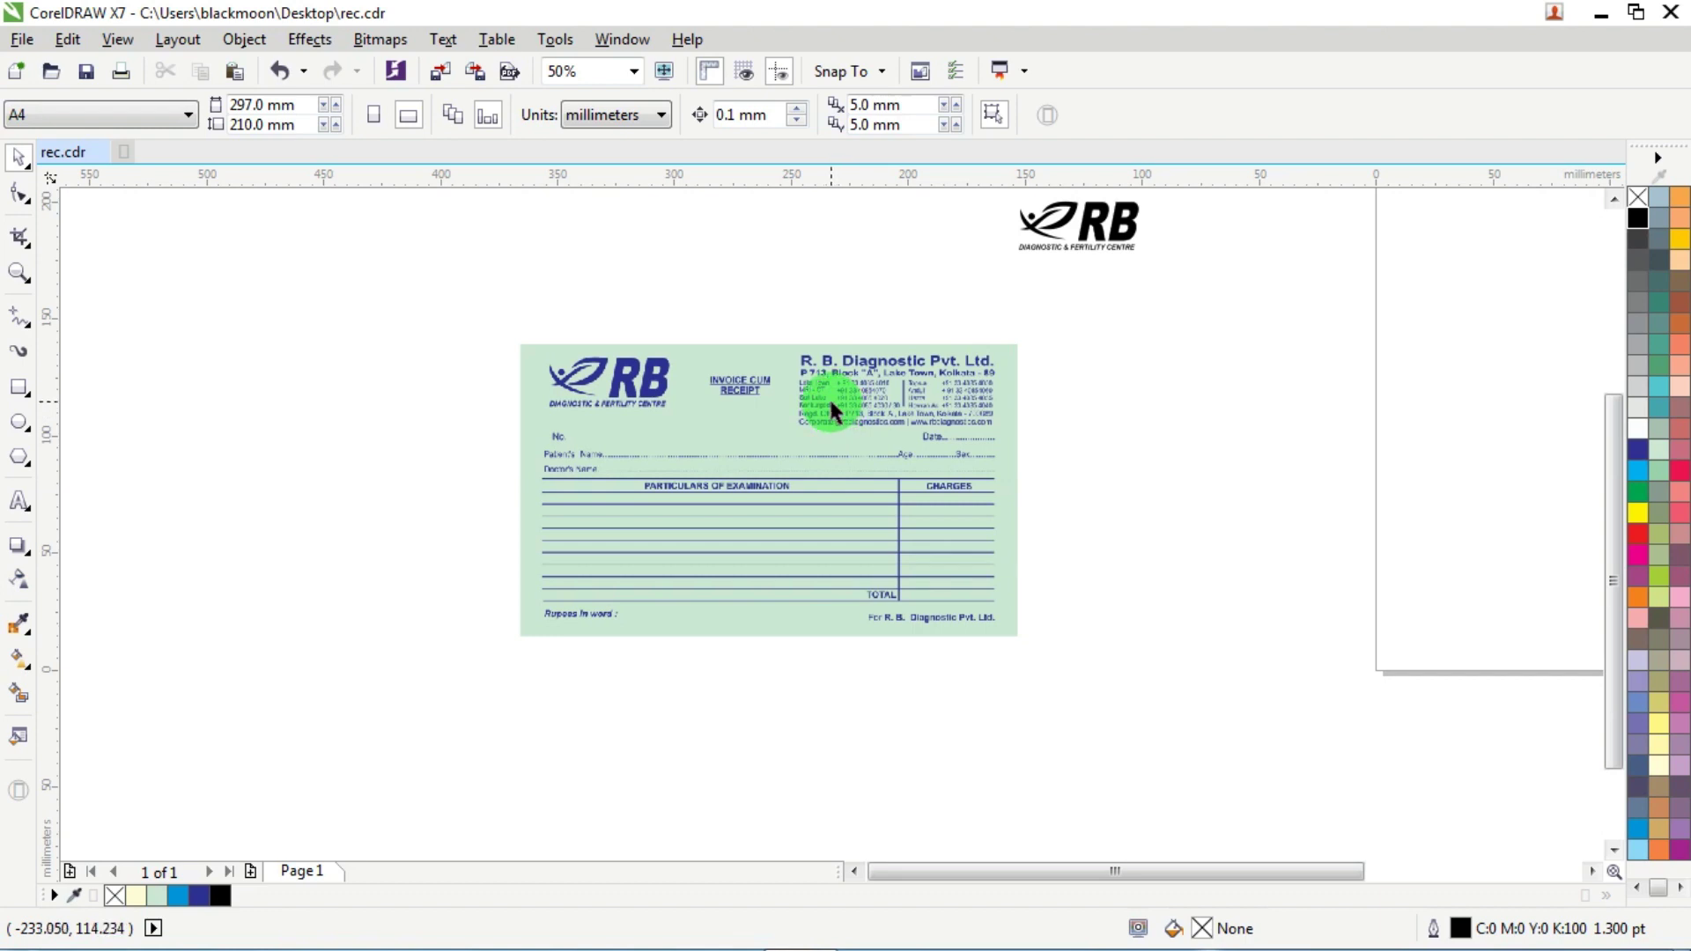
{"action": "scroll", "coordinate": [828, 396], "scroll_direction": "down", "scroll_amount": 3}
{"action": "scroll", "coordinate": [810, 409], "scroll_direction": "up", "scroll_amount": 5}
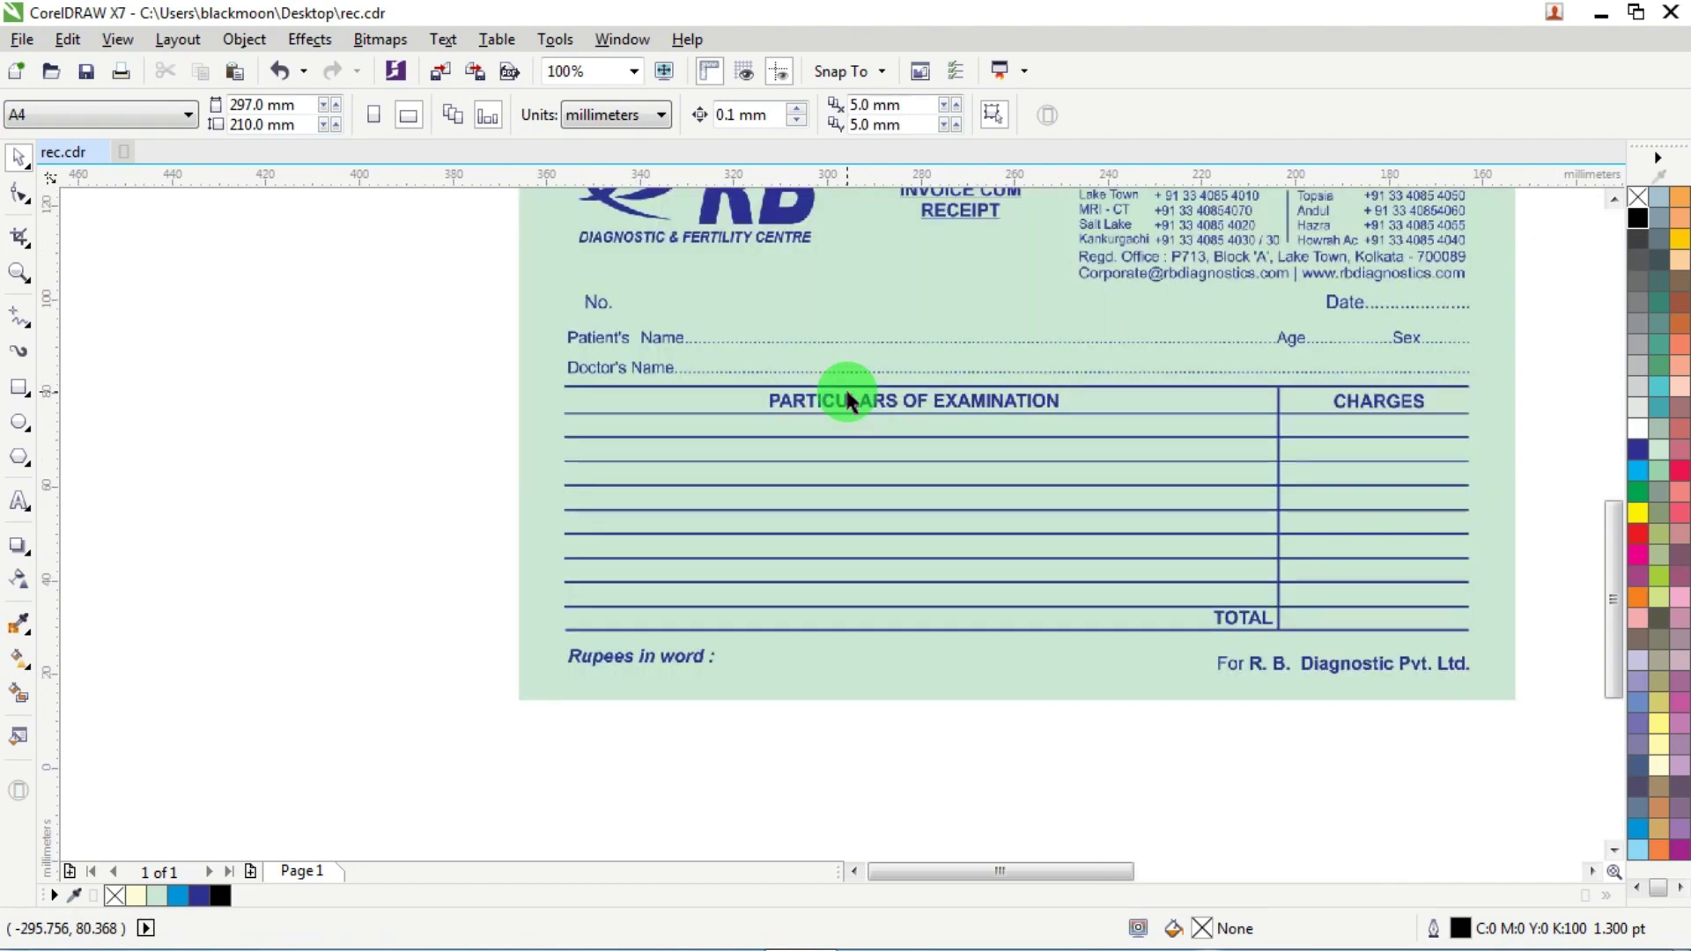
{"action": "scroll", "coordinate": [847, 402], "scroll_direction": "down", "scroll_amount": 4}
{"action": "scroll", "coordinate": [926, 319], "scroll_direction": "up", "scroll_amount": 2}
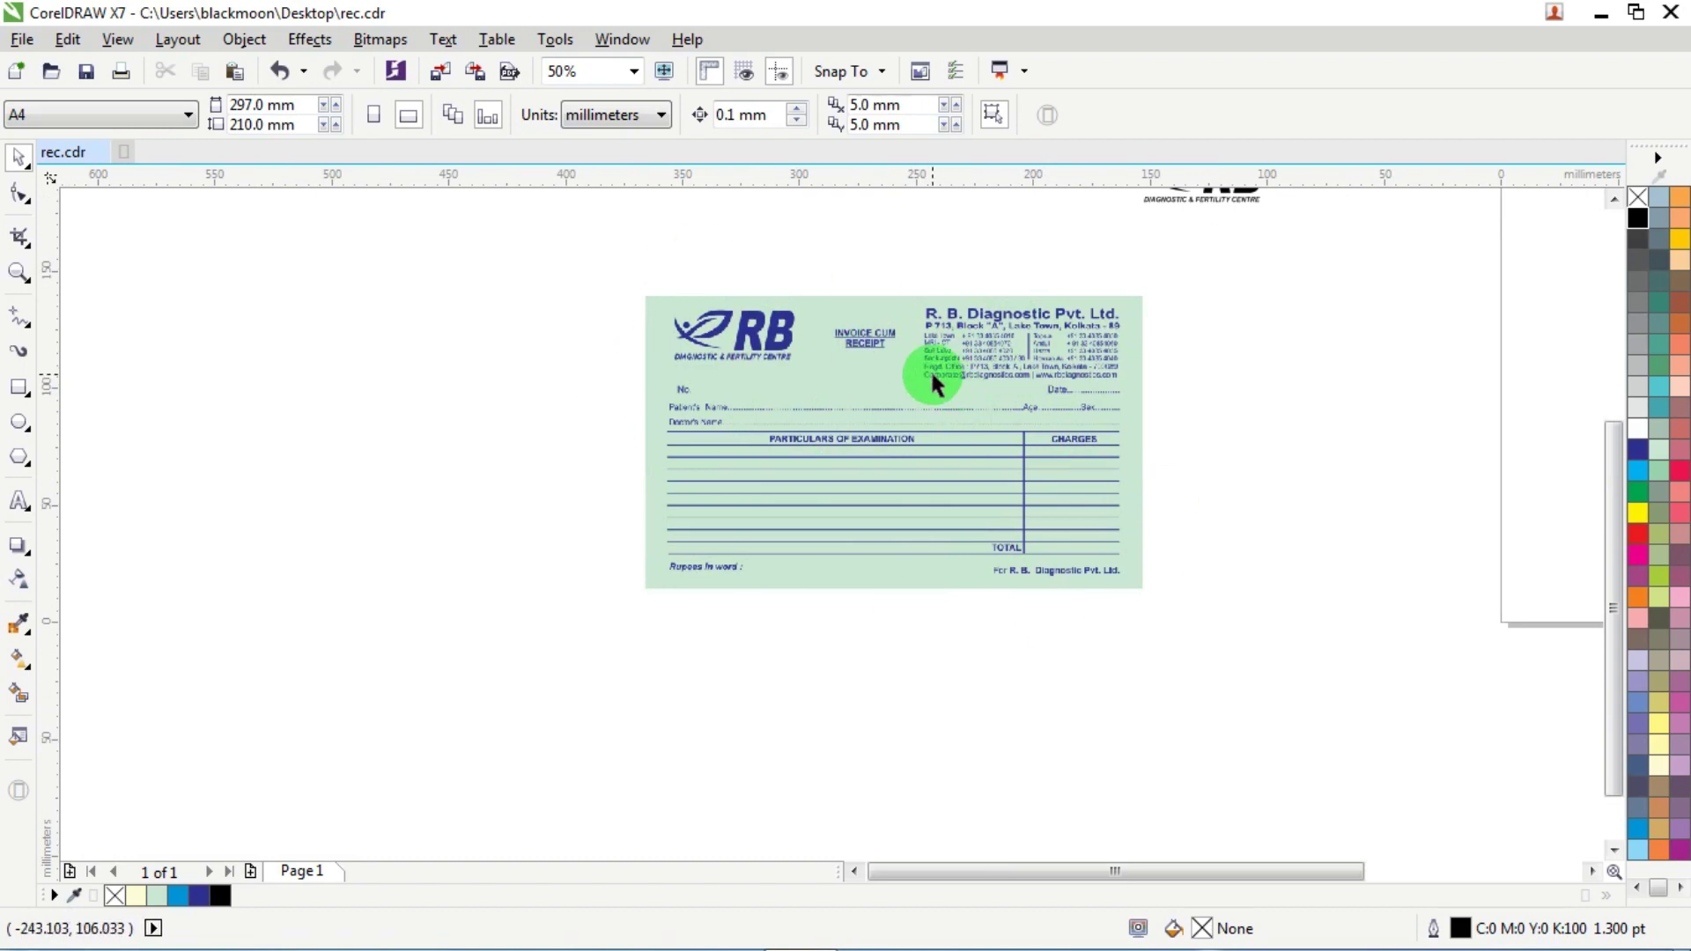
{"action": "scroll", "coordinate": [932, 369], "scroll_direction": "down", "scroll_amount": 2}
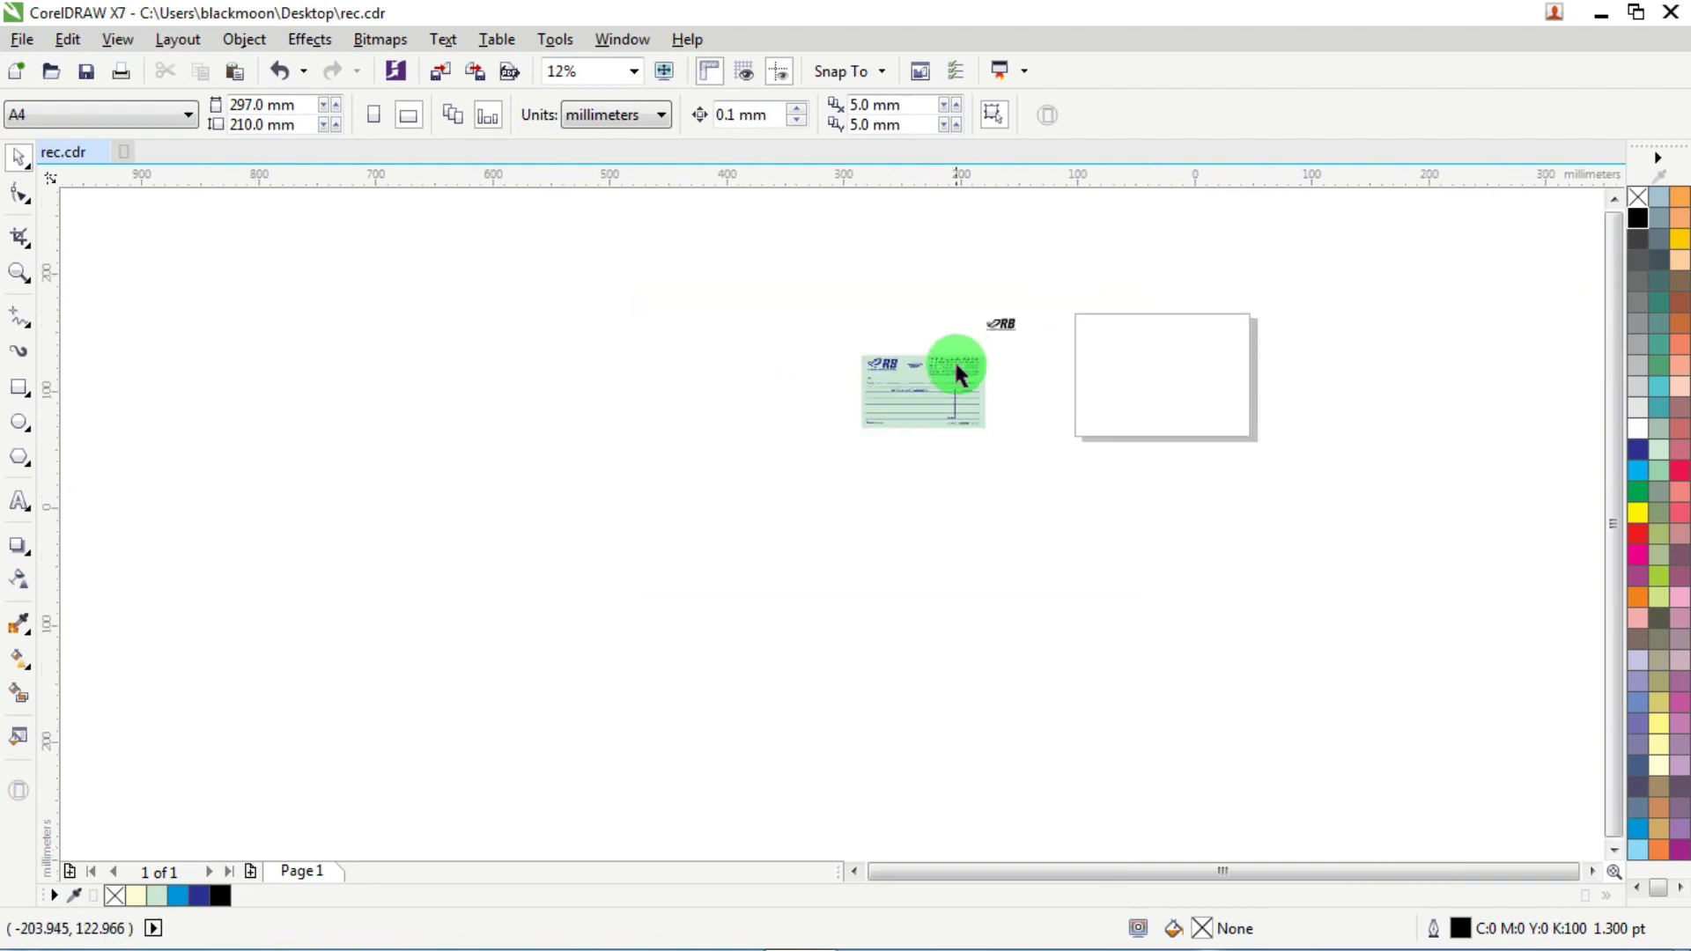
{"action": "scroll", "coordinate": [947, 363], "scroll_direction": "up", "scroll_amount": 3}
{"action": "left_click_drag", "start_coordinate": [527, 393], "coordinate": [641, 361]}
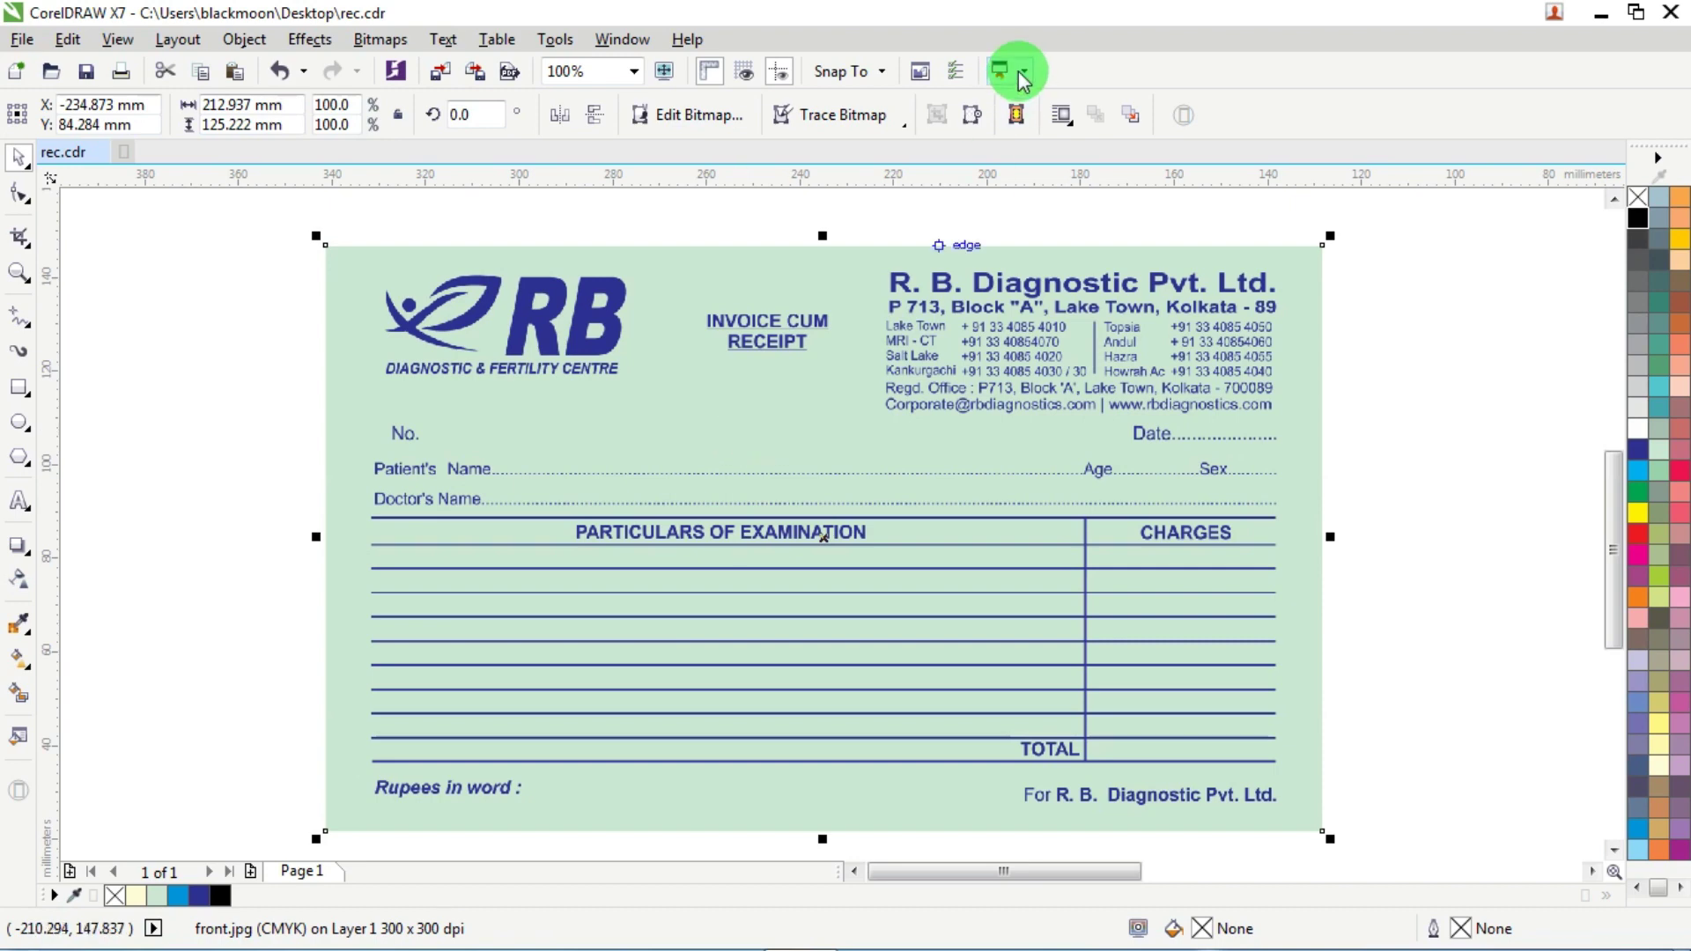
- Create a rectangle matching the page size and change the document units to inches
{"action": "scroll", "coordinate": [805, 358], "scroll_direction": "down", "scroll_amount": 5}
{"action": "scroll", "coordinate": [1012, 352], "scroll_direction": "up", "scroll_amount": 3}
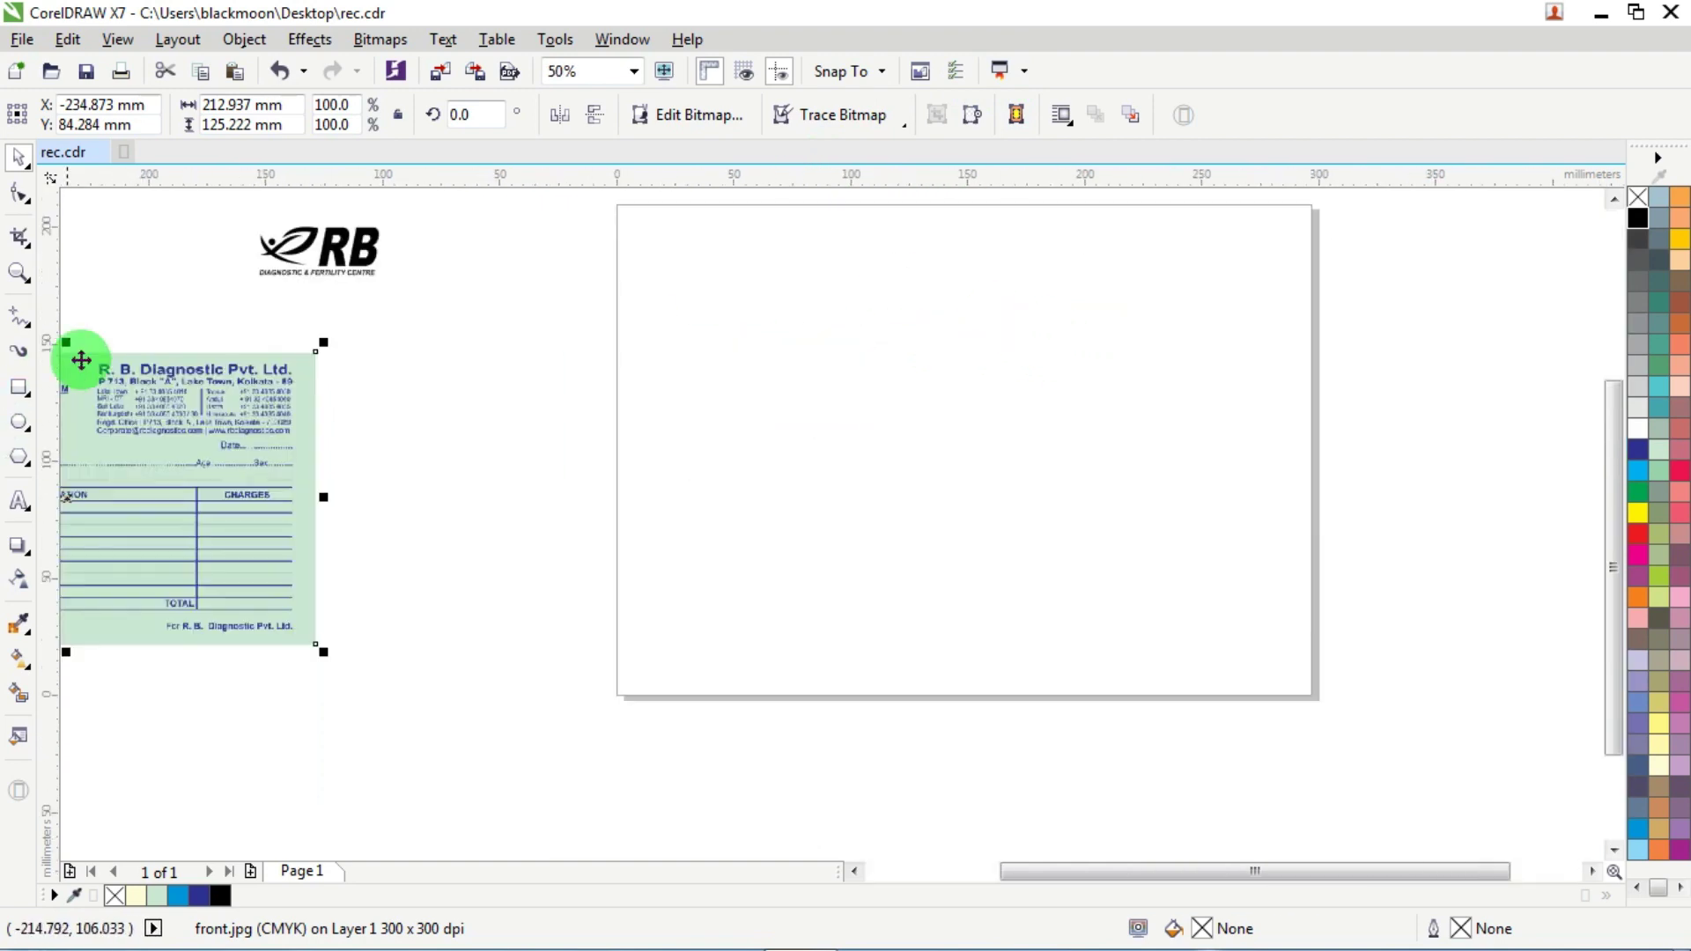
{"action": "double_click", "coordinate": [22, 392]}
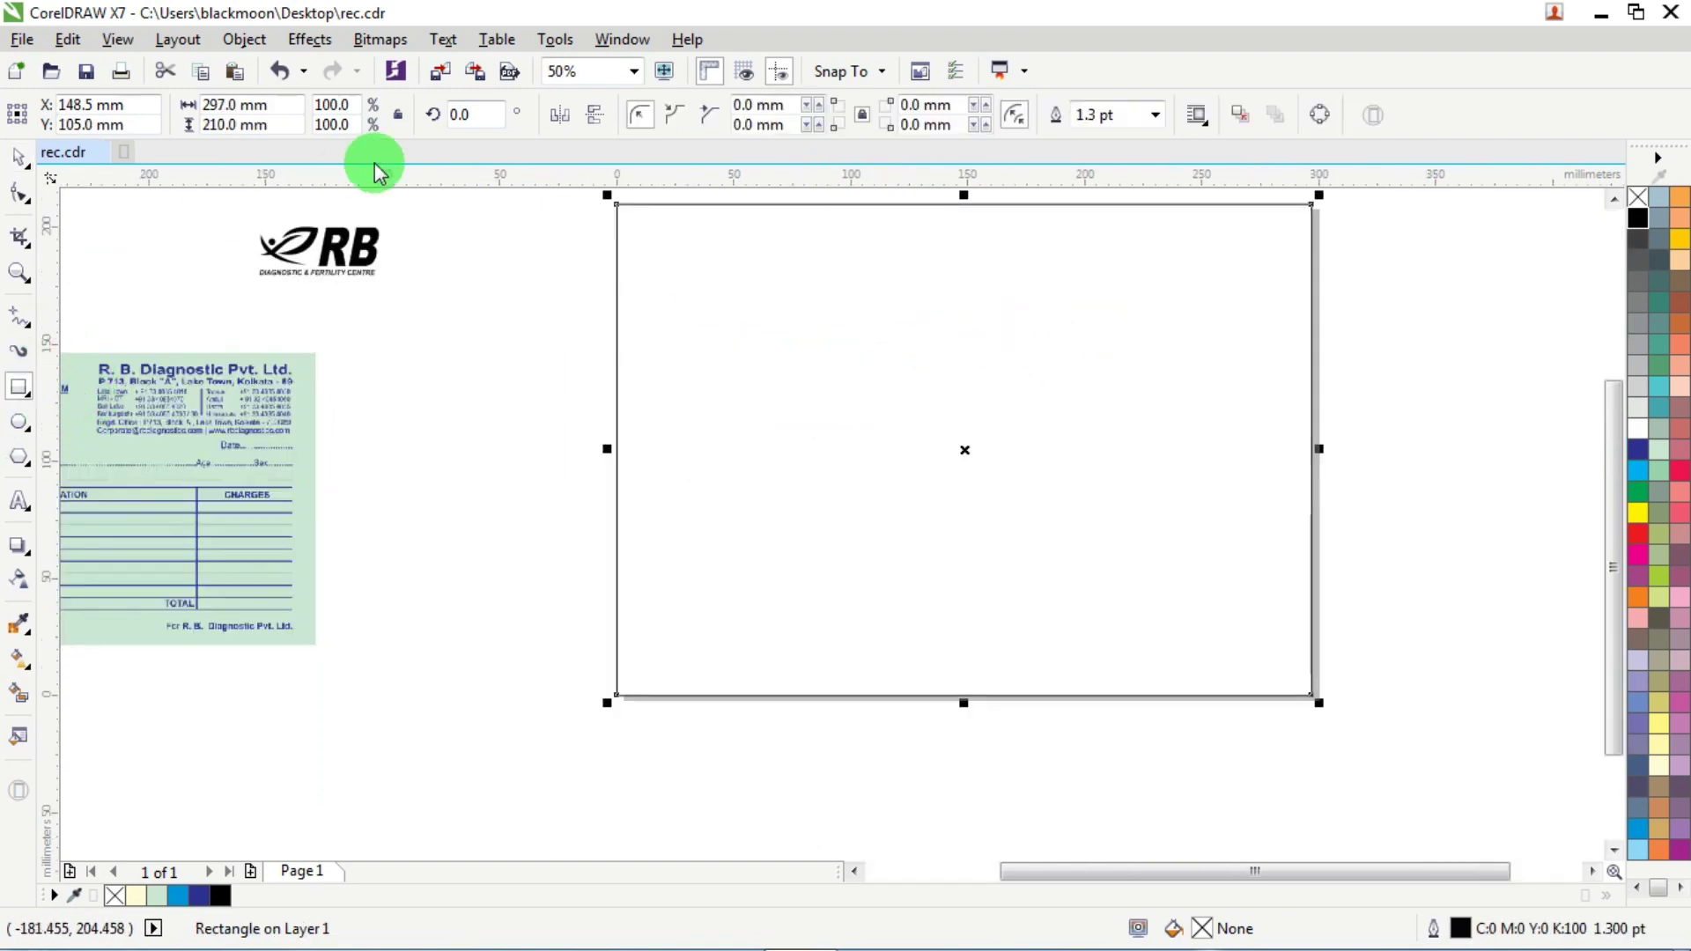
{"action": "left_click", "coordinate": [17, 156]}
{"action": "left_click", "coordinate": [441, 216]}
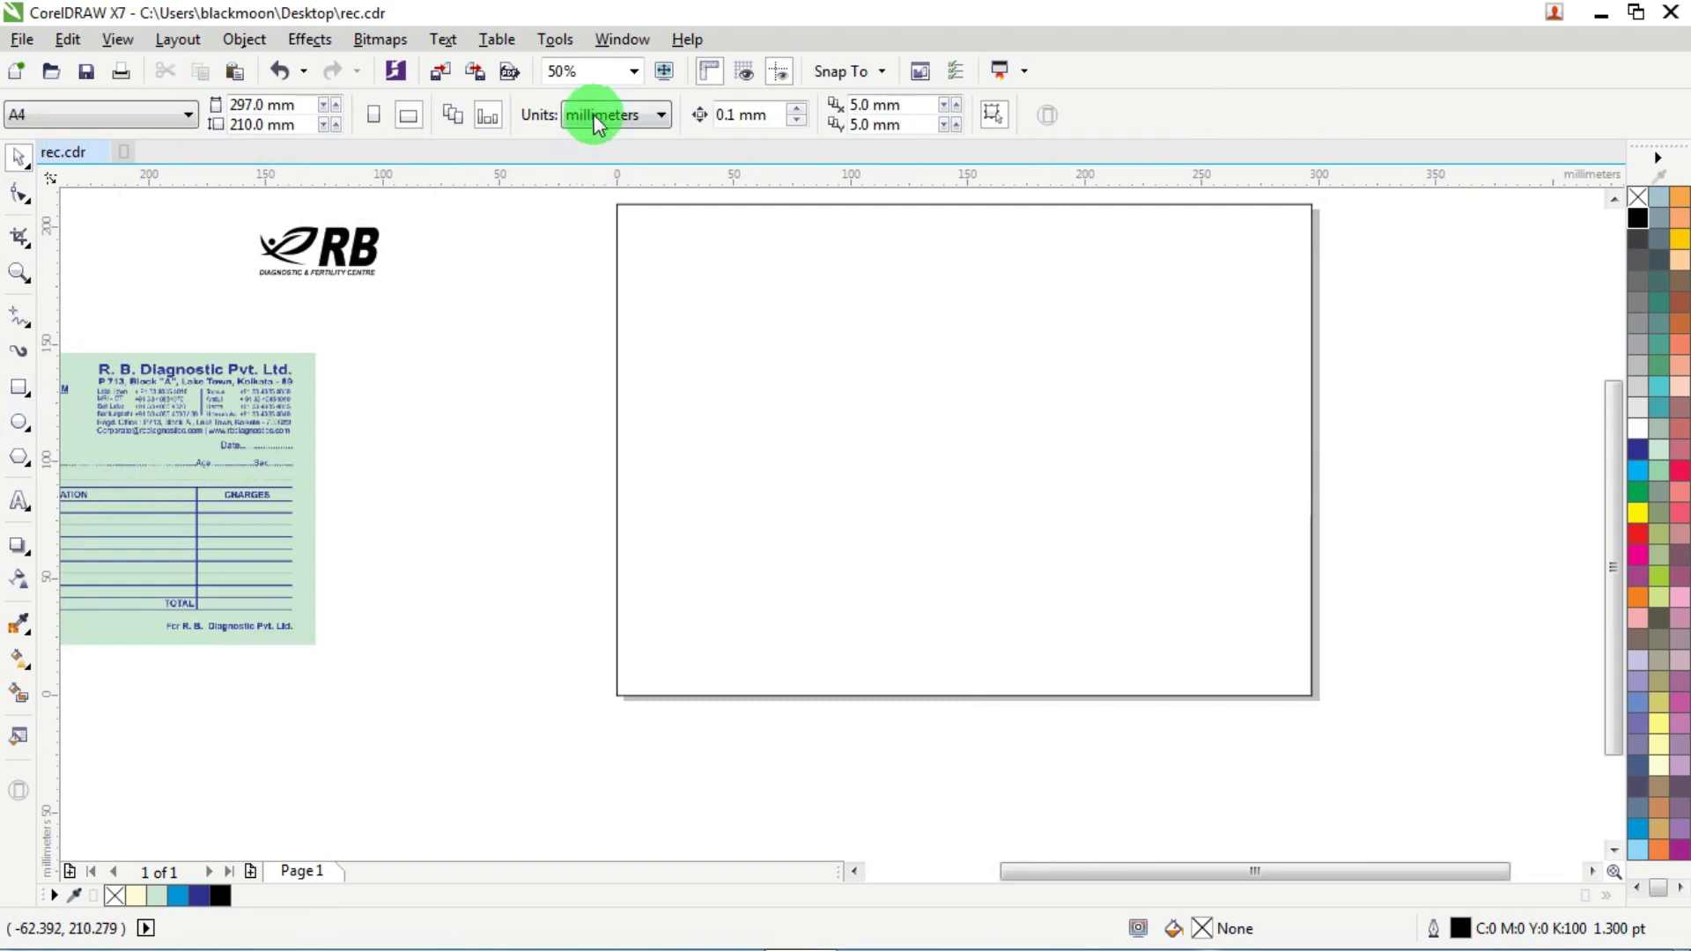
{"action": "left_click", "coordinate": [593, 113]}
{"action": "left_click", "coordinate": [604, 150]}
- Resize the page-sized rectangle to 9 inches wide and 11 inches high
{"action": "left_click", "coordinate": [754, 283]}
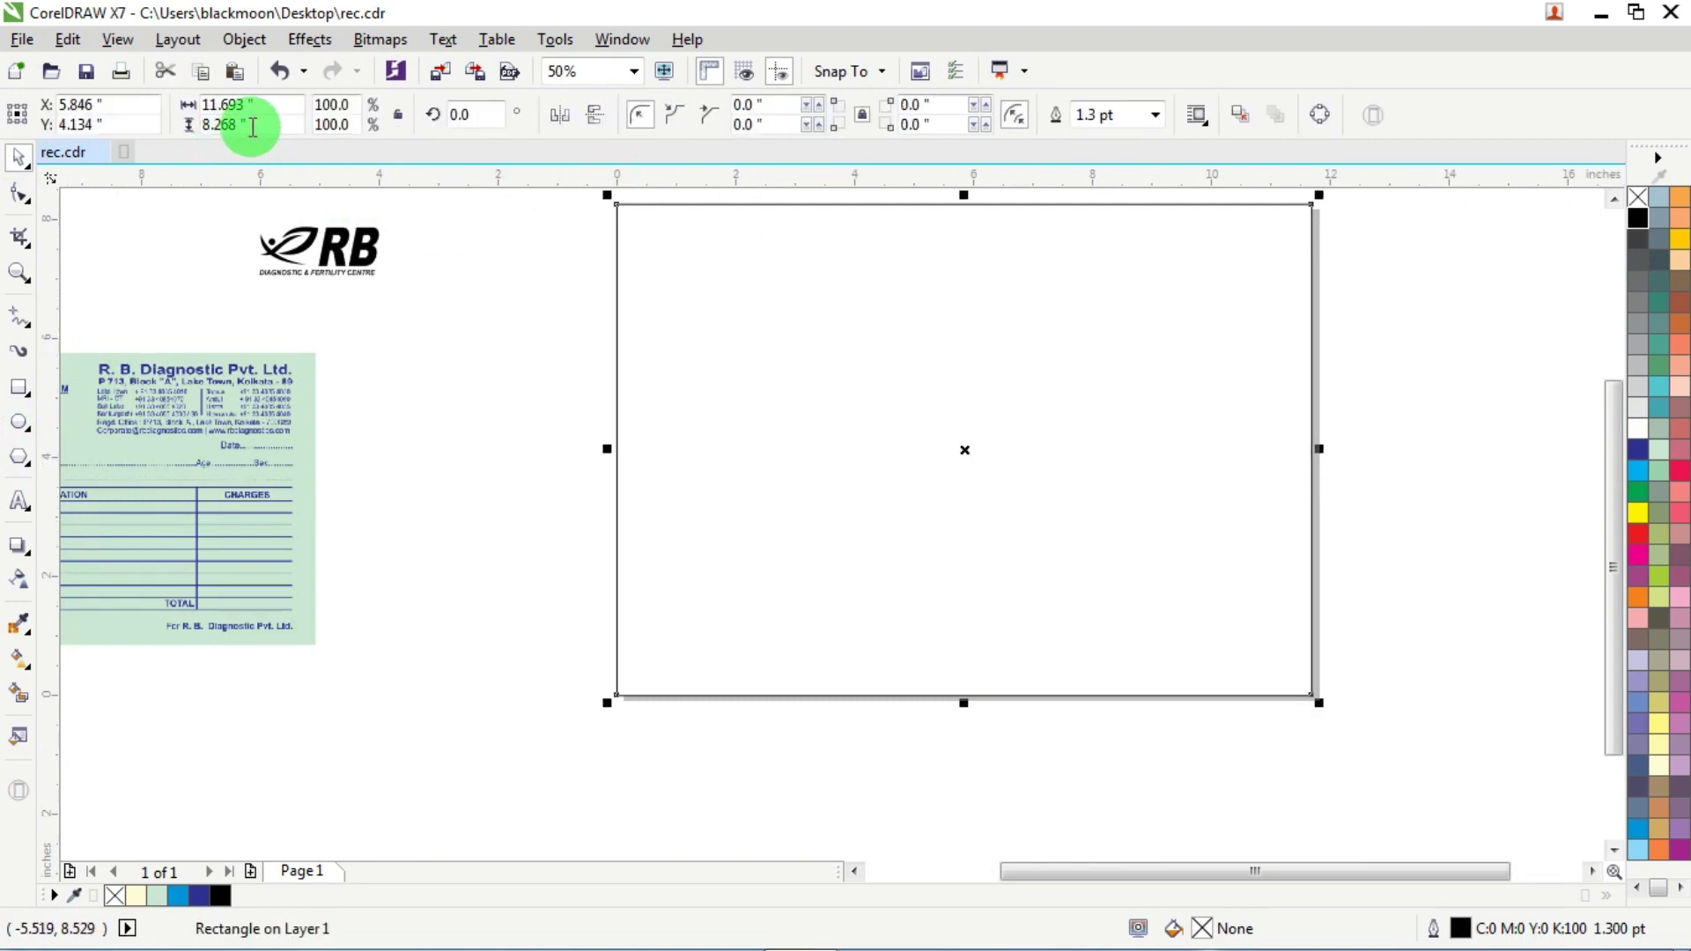
{"action": "left_click", "coordinate": [265, 113]}
{"action": "type", "text": "9"}
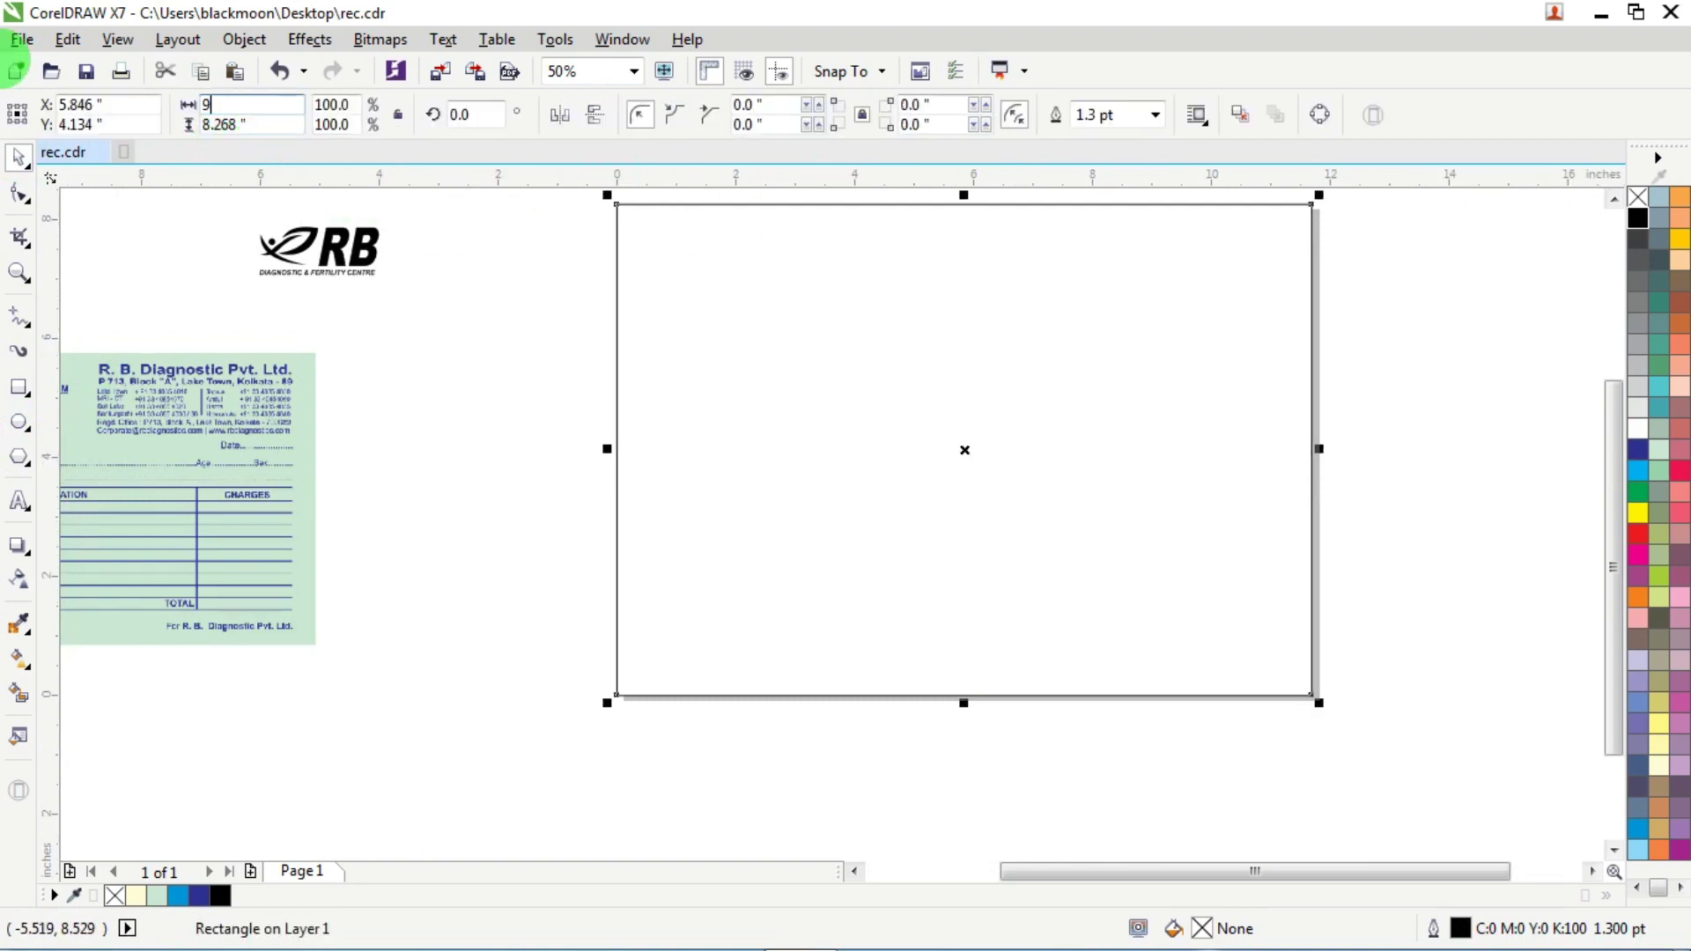
{"action": "key", "text": "Tab"}
{"action": "type", "text": "11"}
{"action": "key", "text": "Return"}
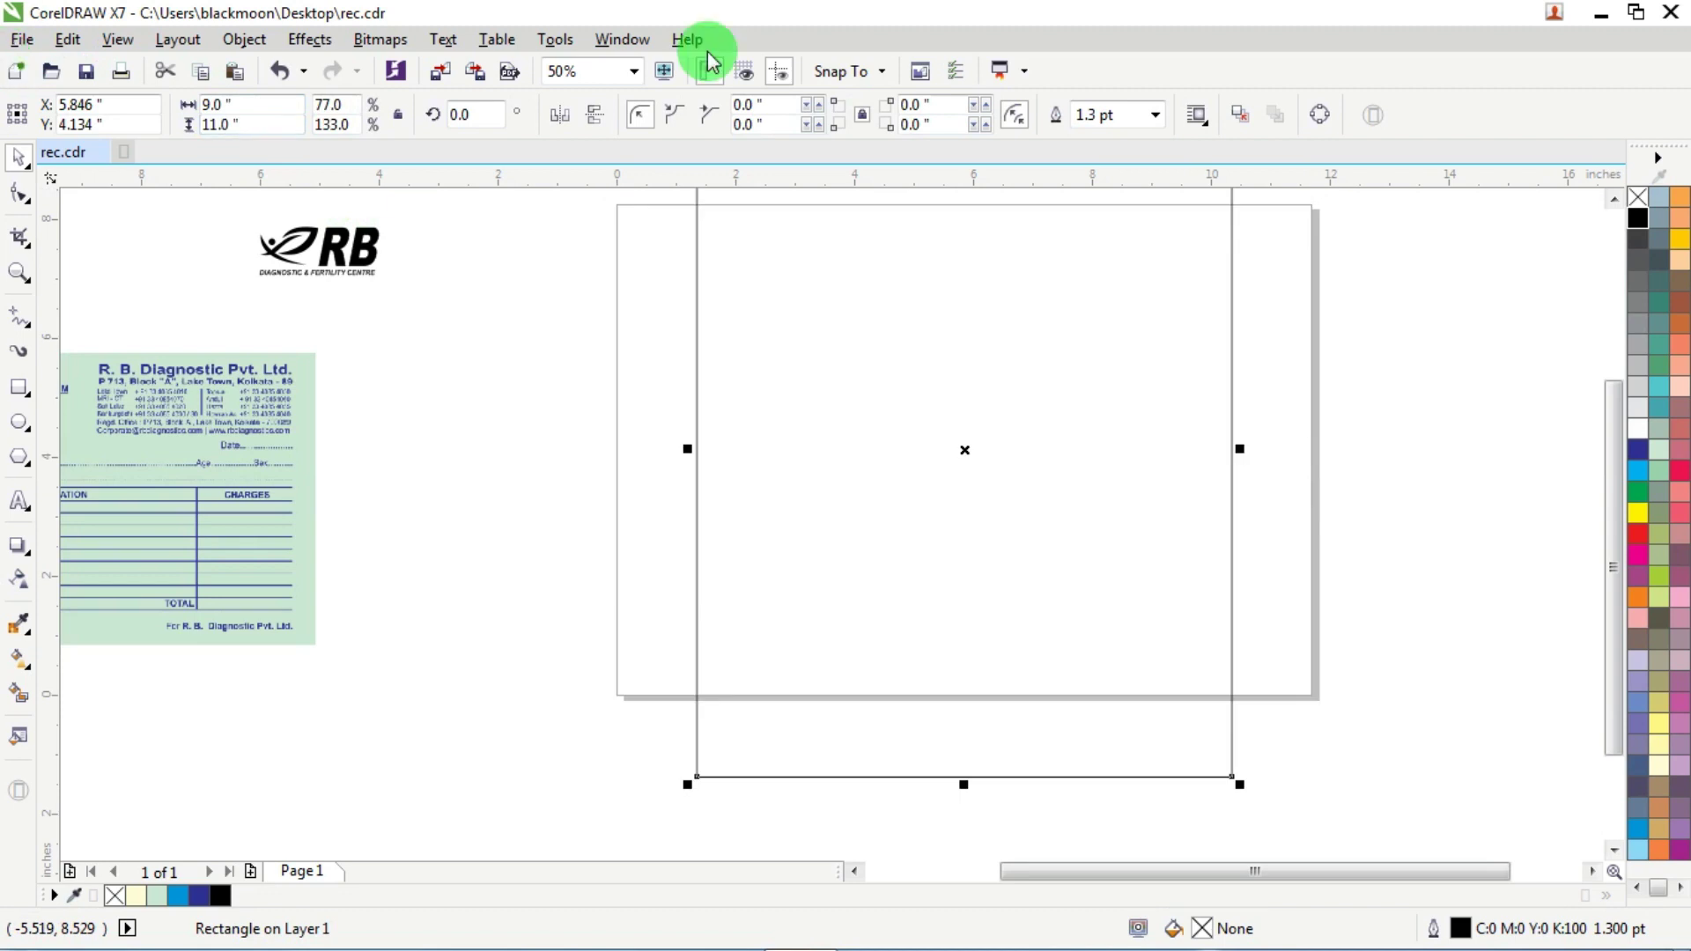
- Change the page orientation to portrait
{"action": "scroll", "coordinate": [1057, 488], "scroll_direction": "down", "scroll_amount": 4}
{"action": "left_click", "coordinate": [838, 273]}
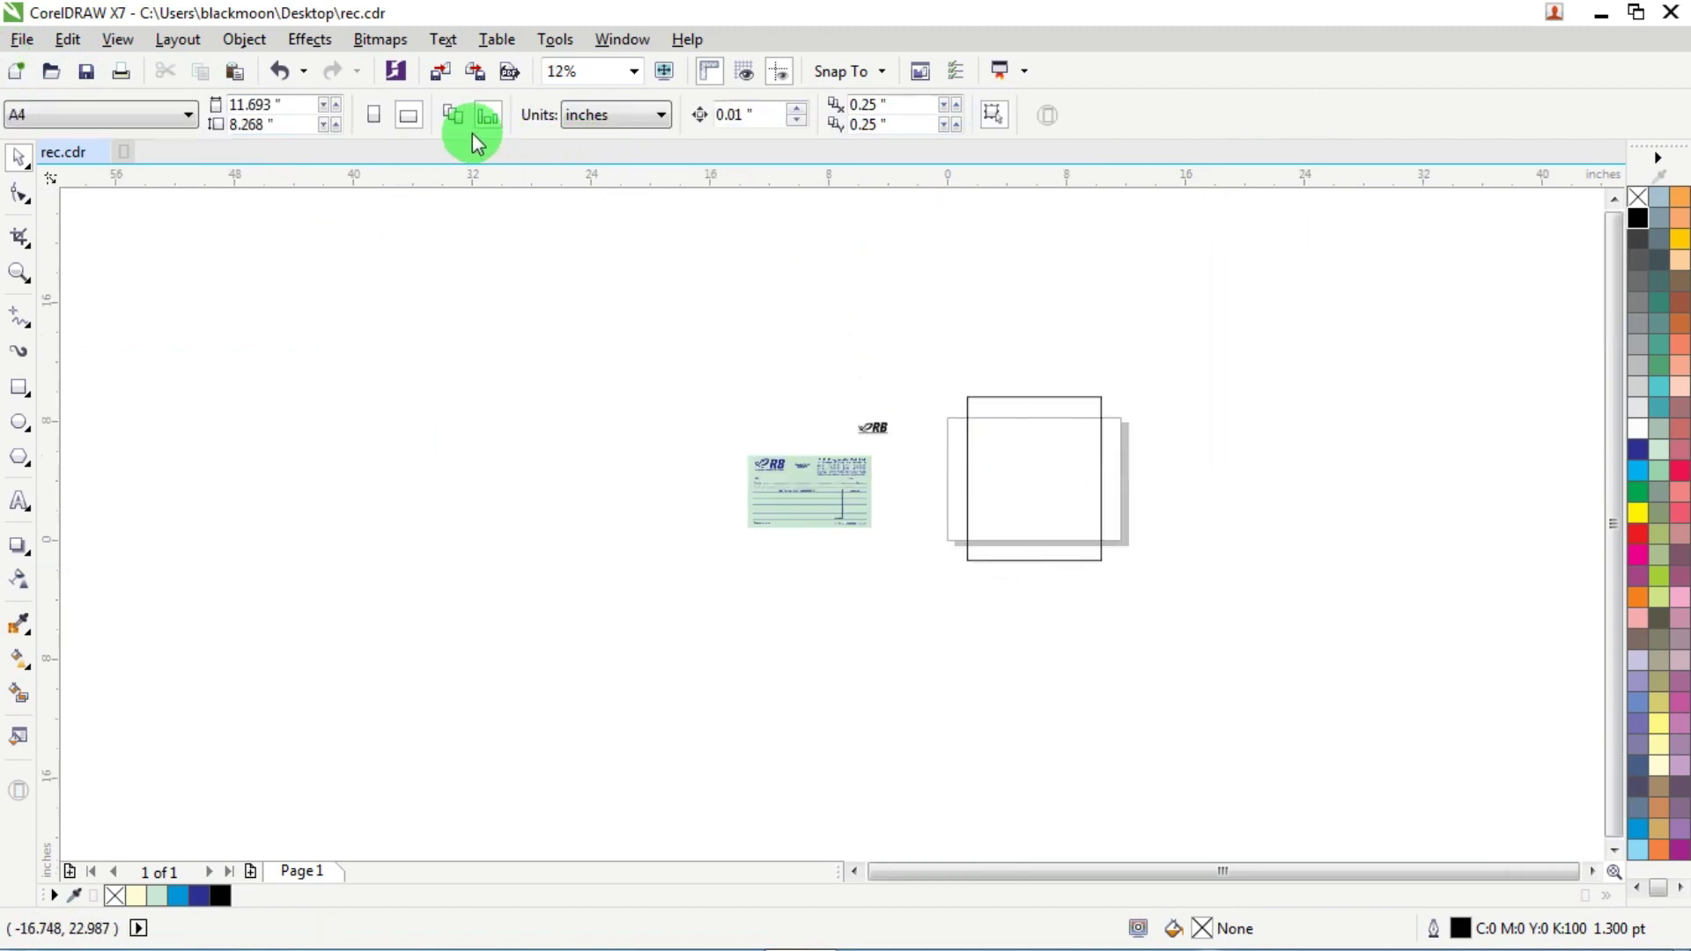
{"action": "left_click", "coordinate": [374, 114]}
{"action": "scroll", "coordinate": [869, 395], "scroll_direction": "up", "scroll_amount": 5}
{"action": "scroll", "coordinate": [833, 373], "scroll_direction": "down", "scroll_amount": 2}
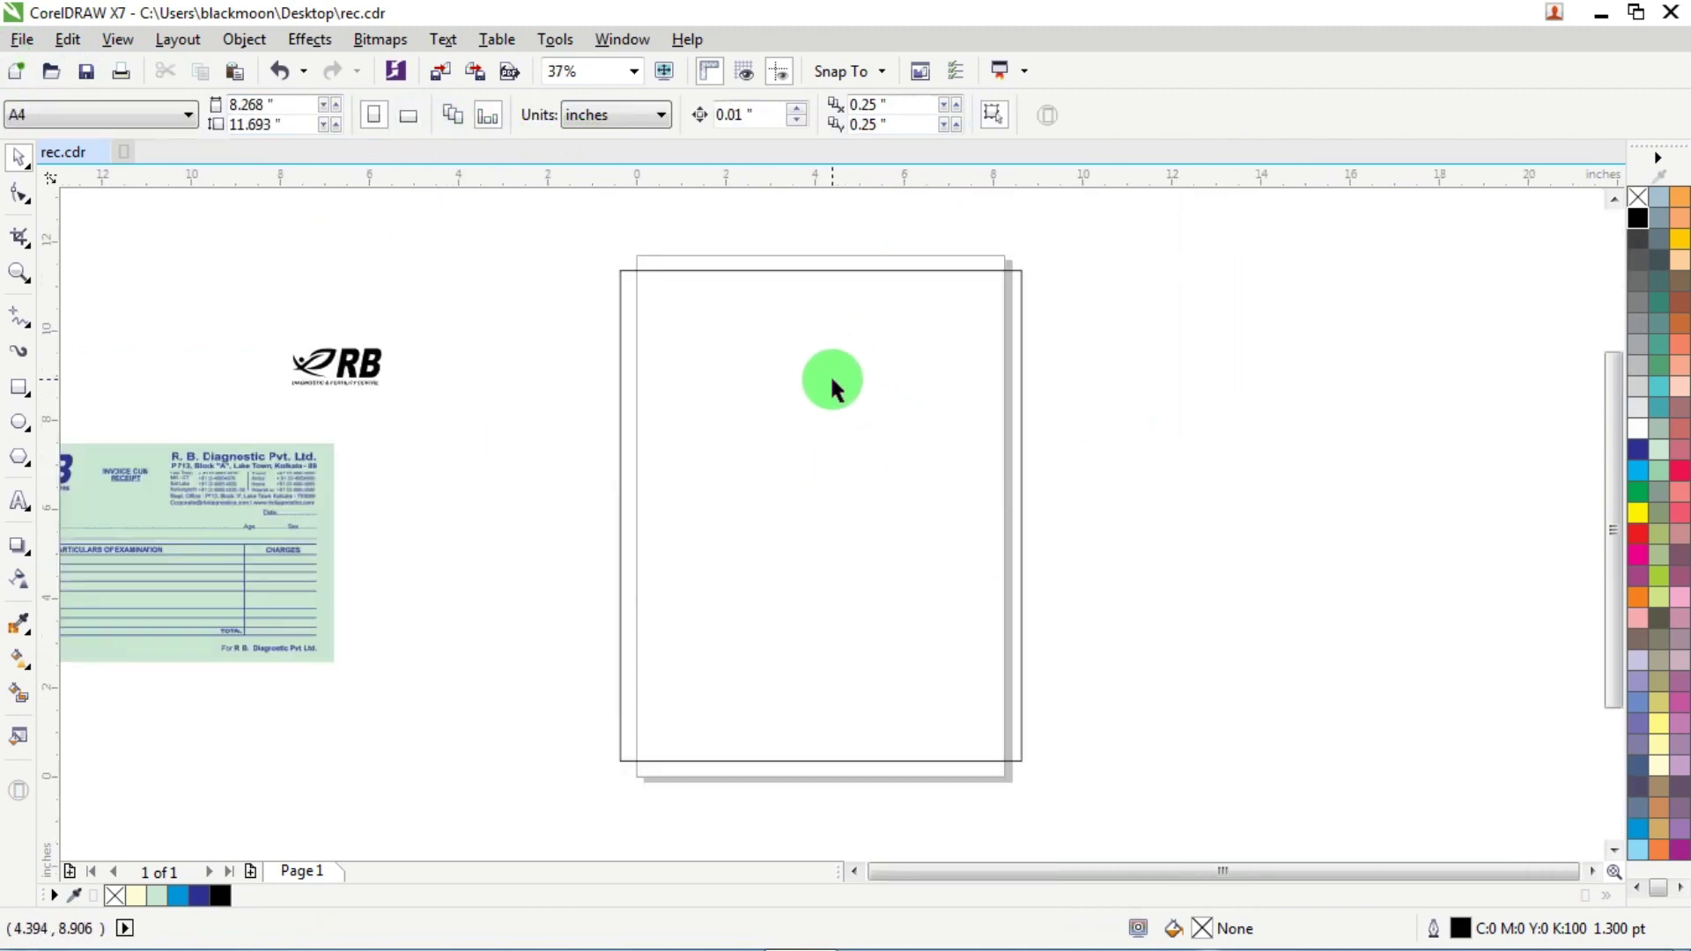
- Set the rectangle's height to 5.5 inches and rotate it to 90 degrees
{"action": "left_click", "coordinate": [832, 384]}
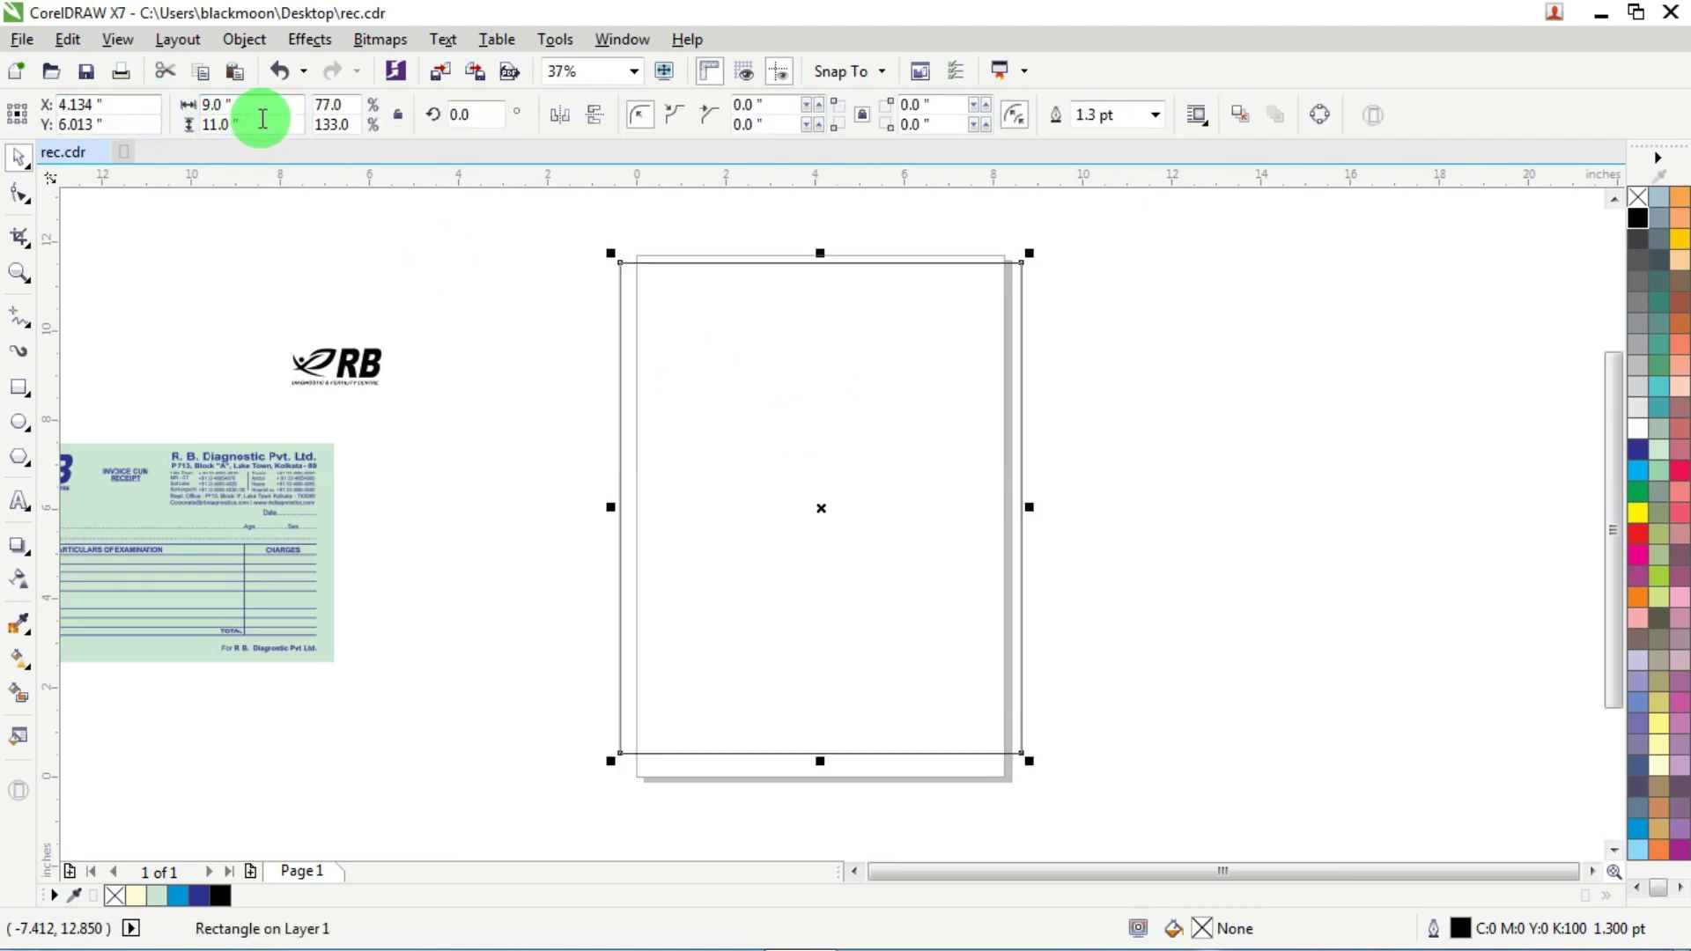
{"action": "left_click_drag", "start_coordinate": [256, 123], "coordinate": [187, 126]}
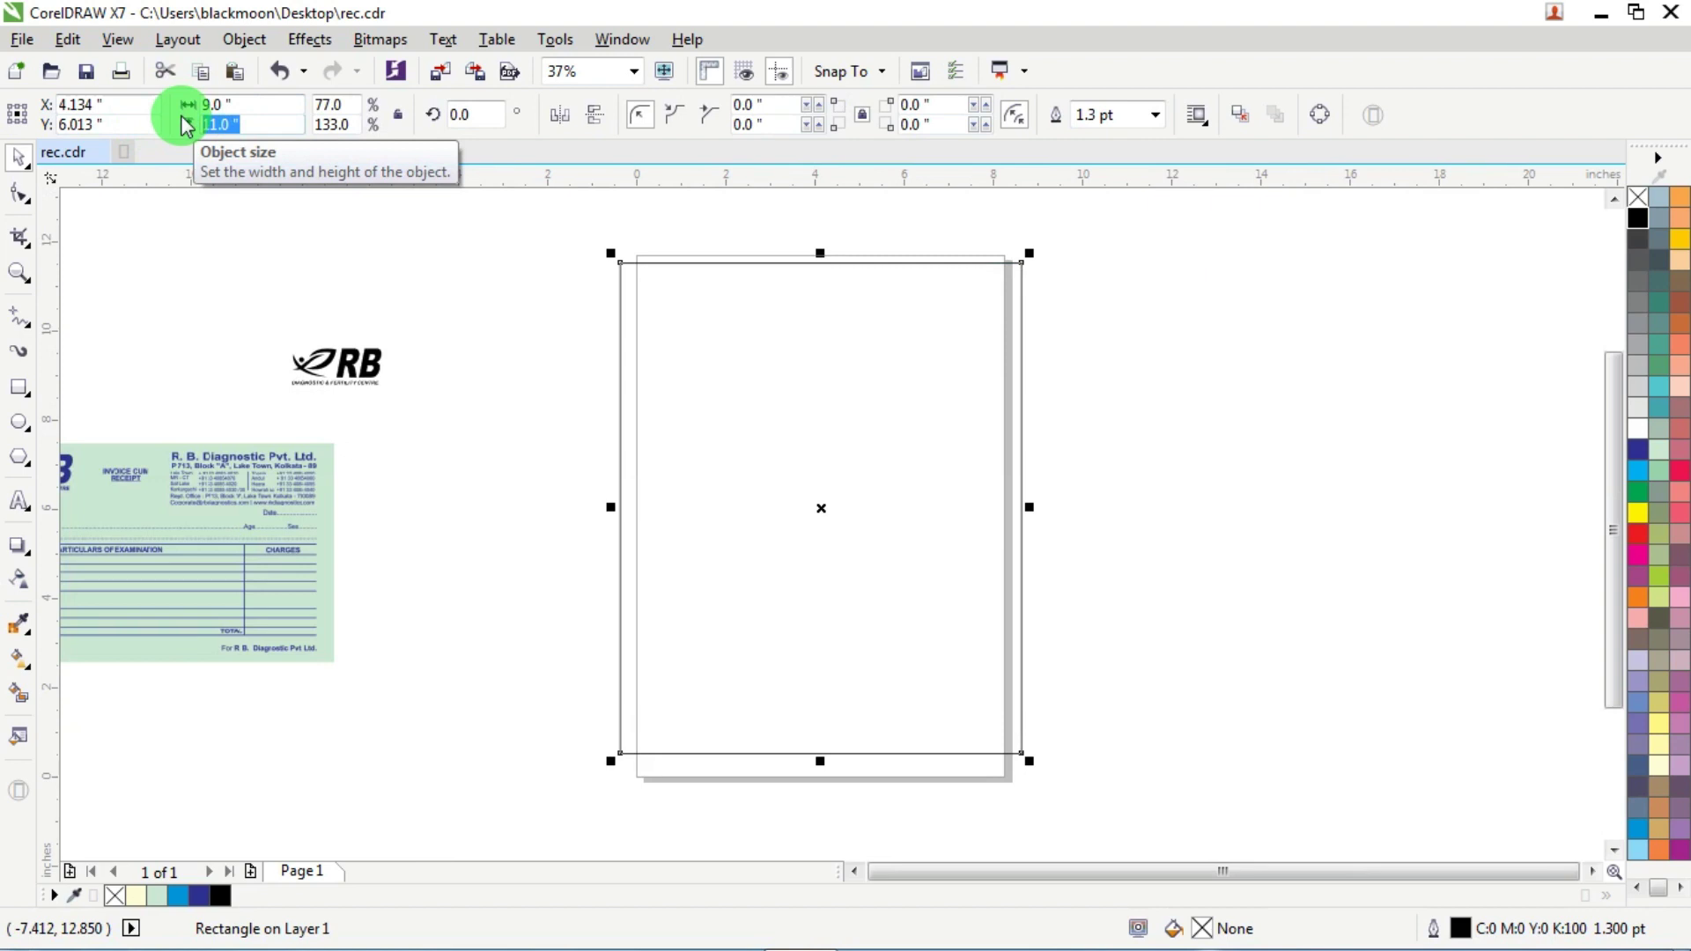
{"action": "type", "text": "5.5"}
{"action": "key", "text": "Return"}
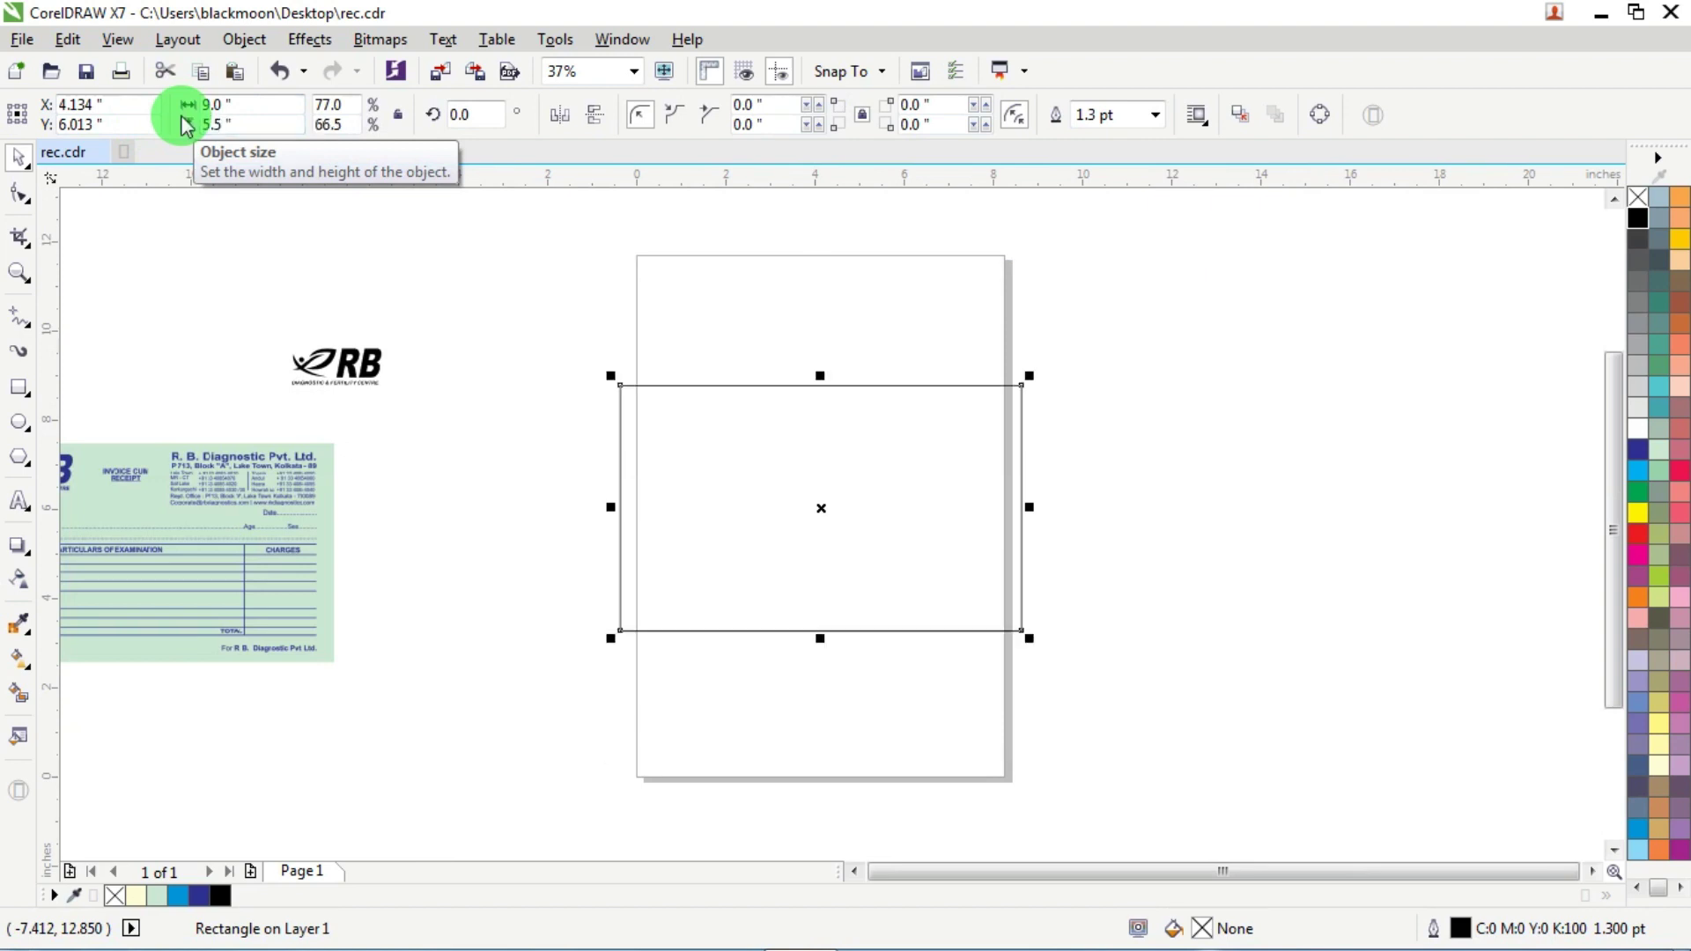
{"action": "left_click", "coordinate": [467, 114]}
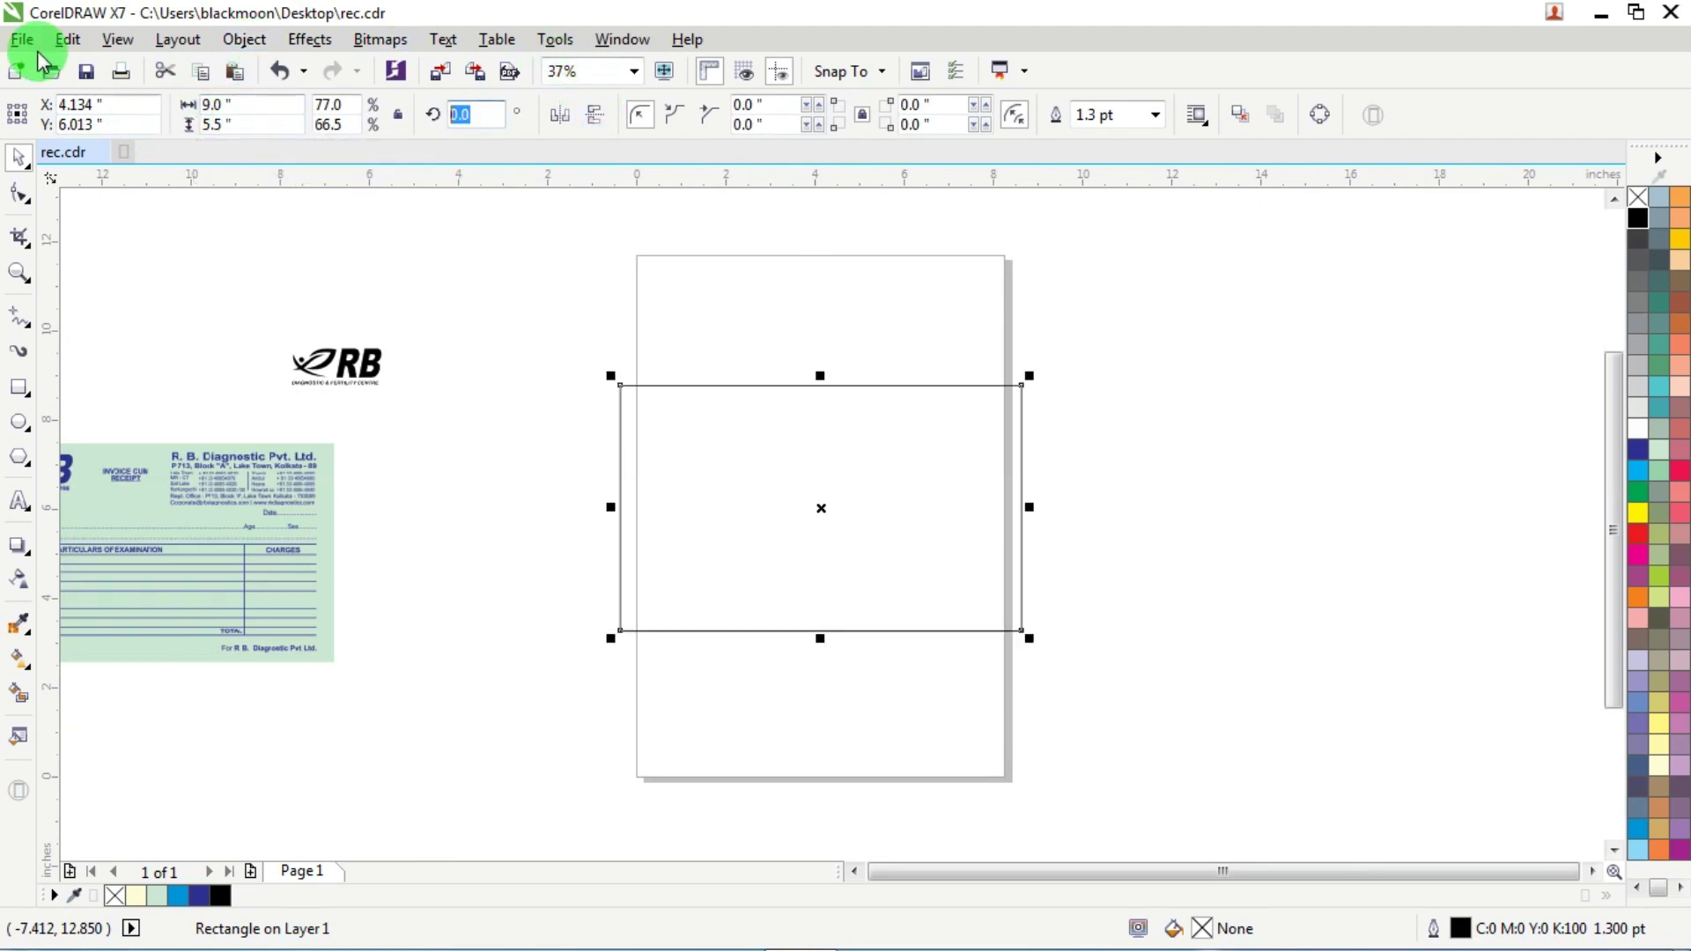
{"action": "type", "text": "90"}
{"action": "key", "text": "Return"}
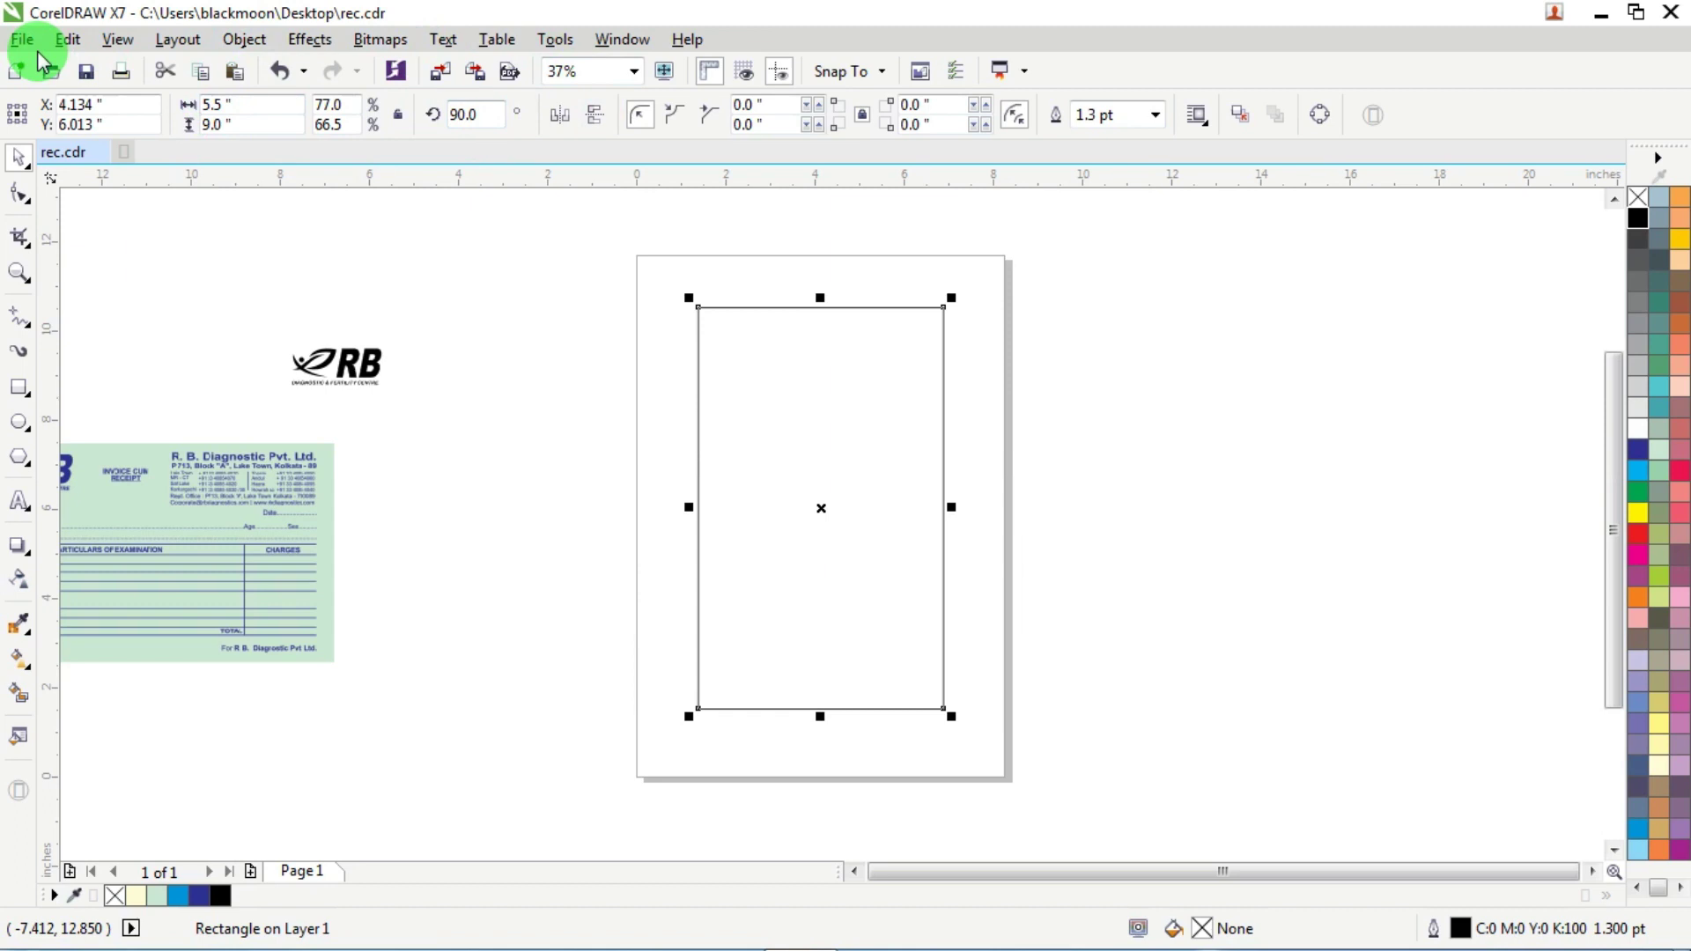
- Place a copy of the rectangle beside the original and resize it to 4.5 by 7.6 inches
{"action": "left_click_drag", "start_coordinate": [944, 484], "coordinate": [1107, 446]}
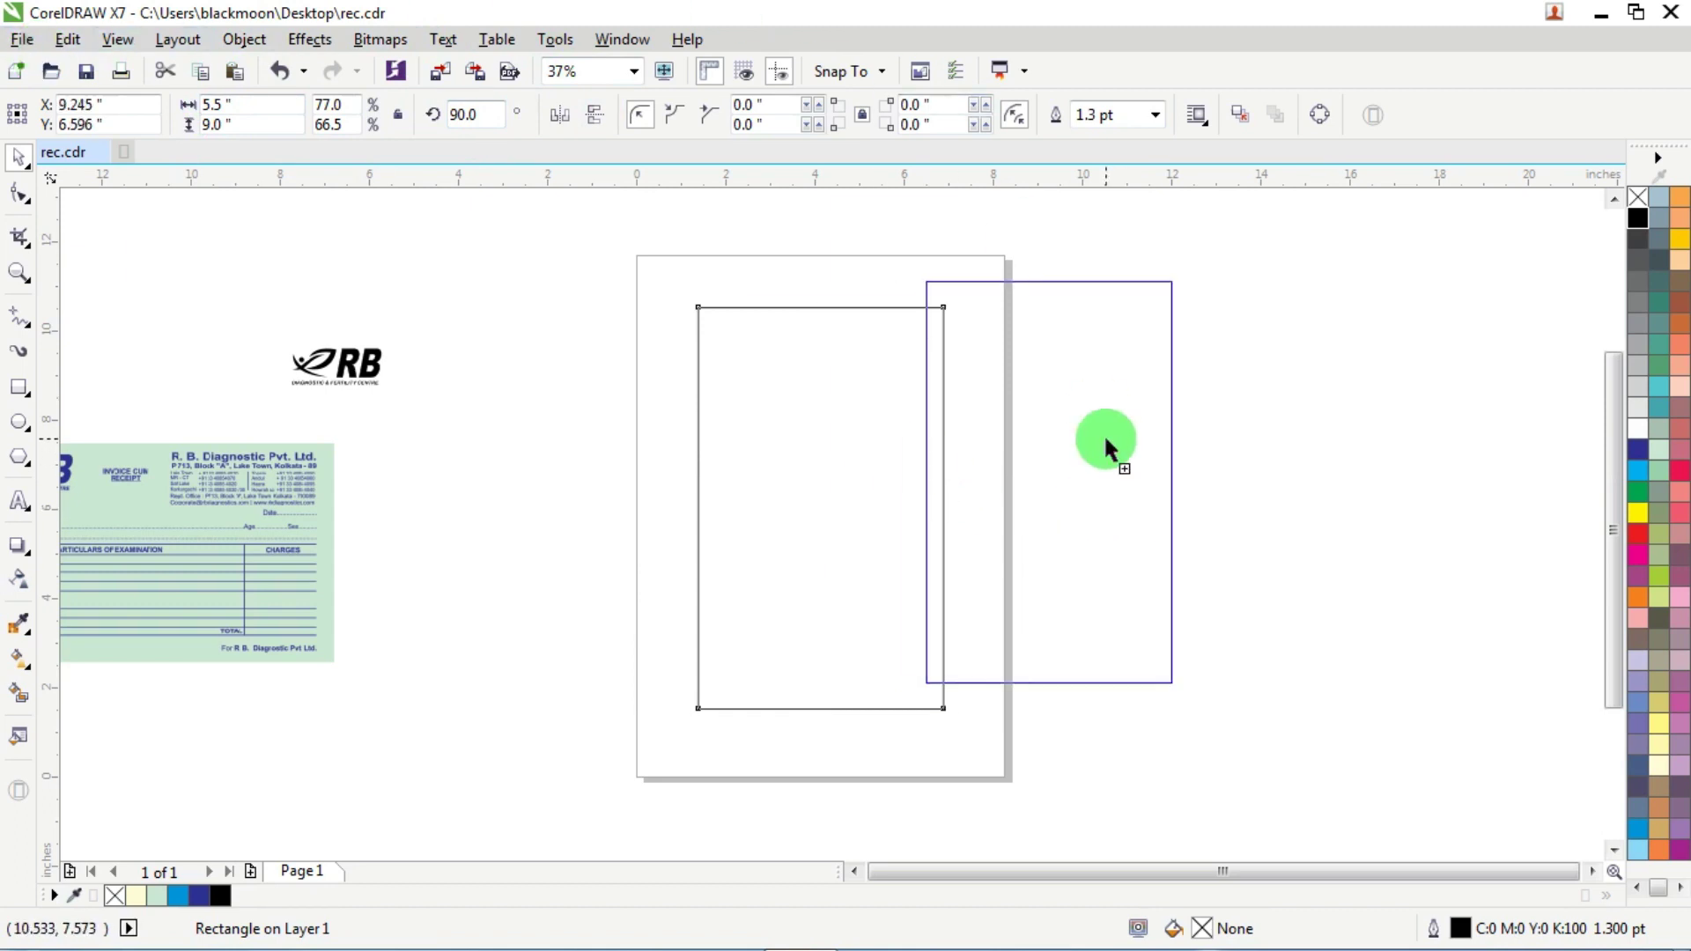
{"action": "right_click", "coordinate": [1106, 446]}
{"action": "left_click", "coordinate": [242, 112]}
{"action": "type", "text": "4.5"}
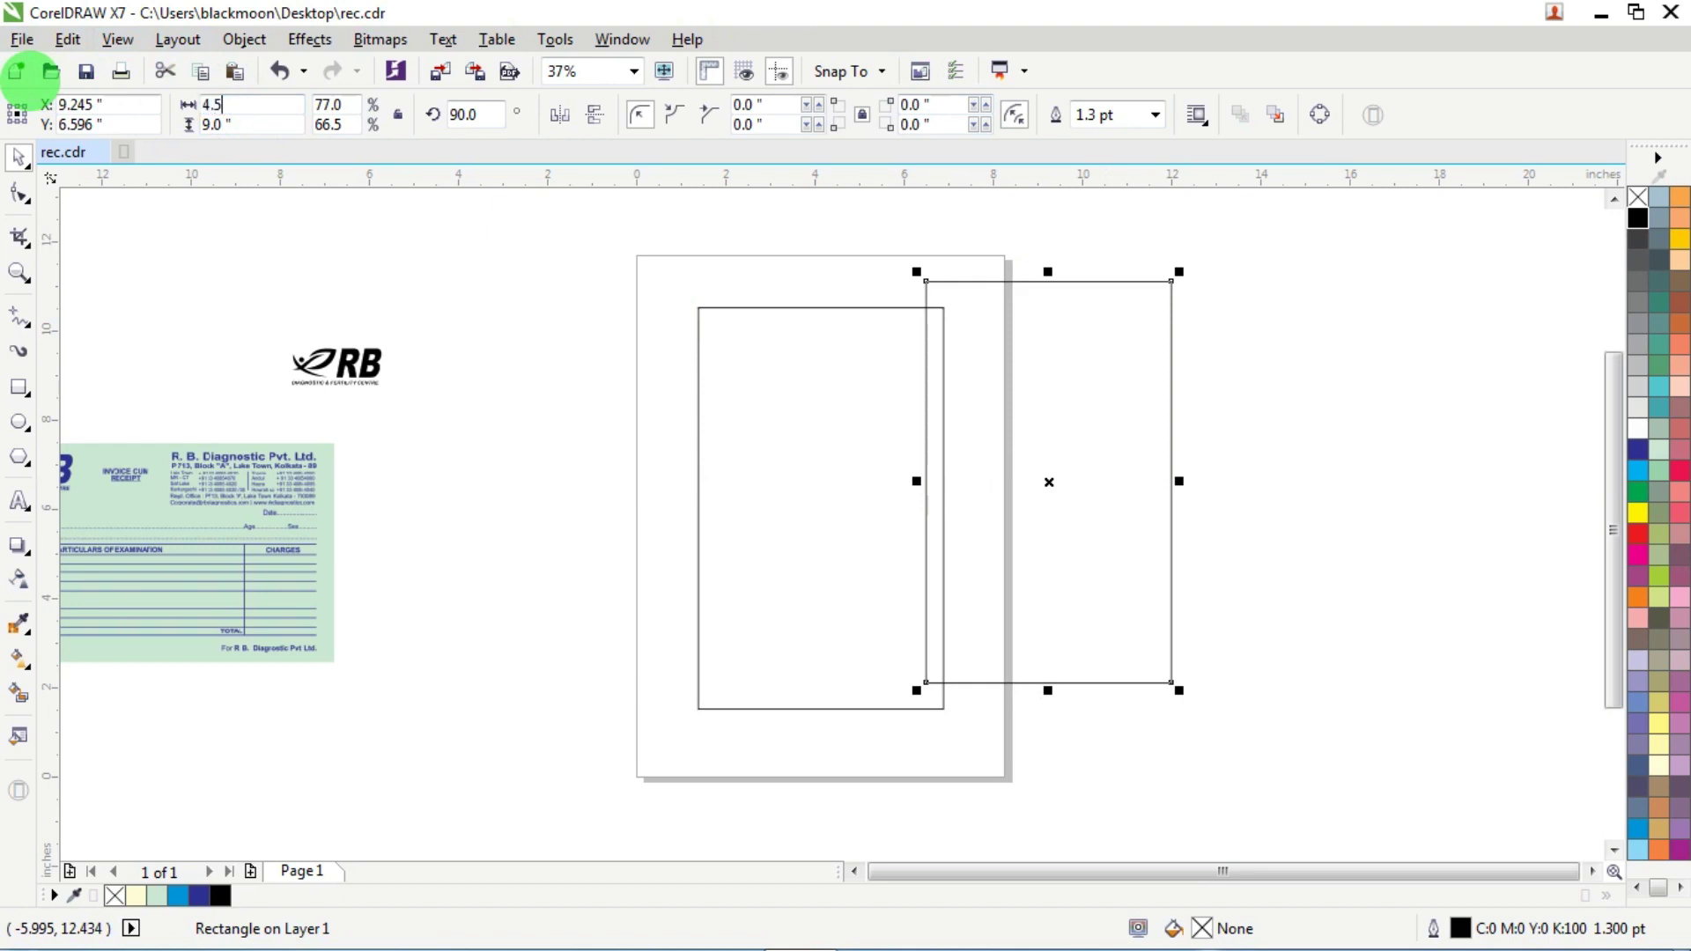
{"action": "key", "text": "Tab"}
{"action": "type", "text": "7.6"}
{"action": "key", "text": "Return"}
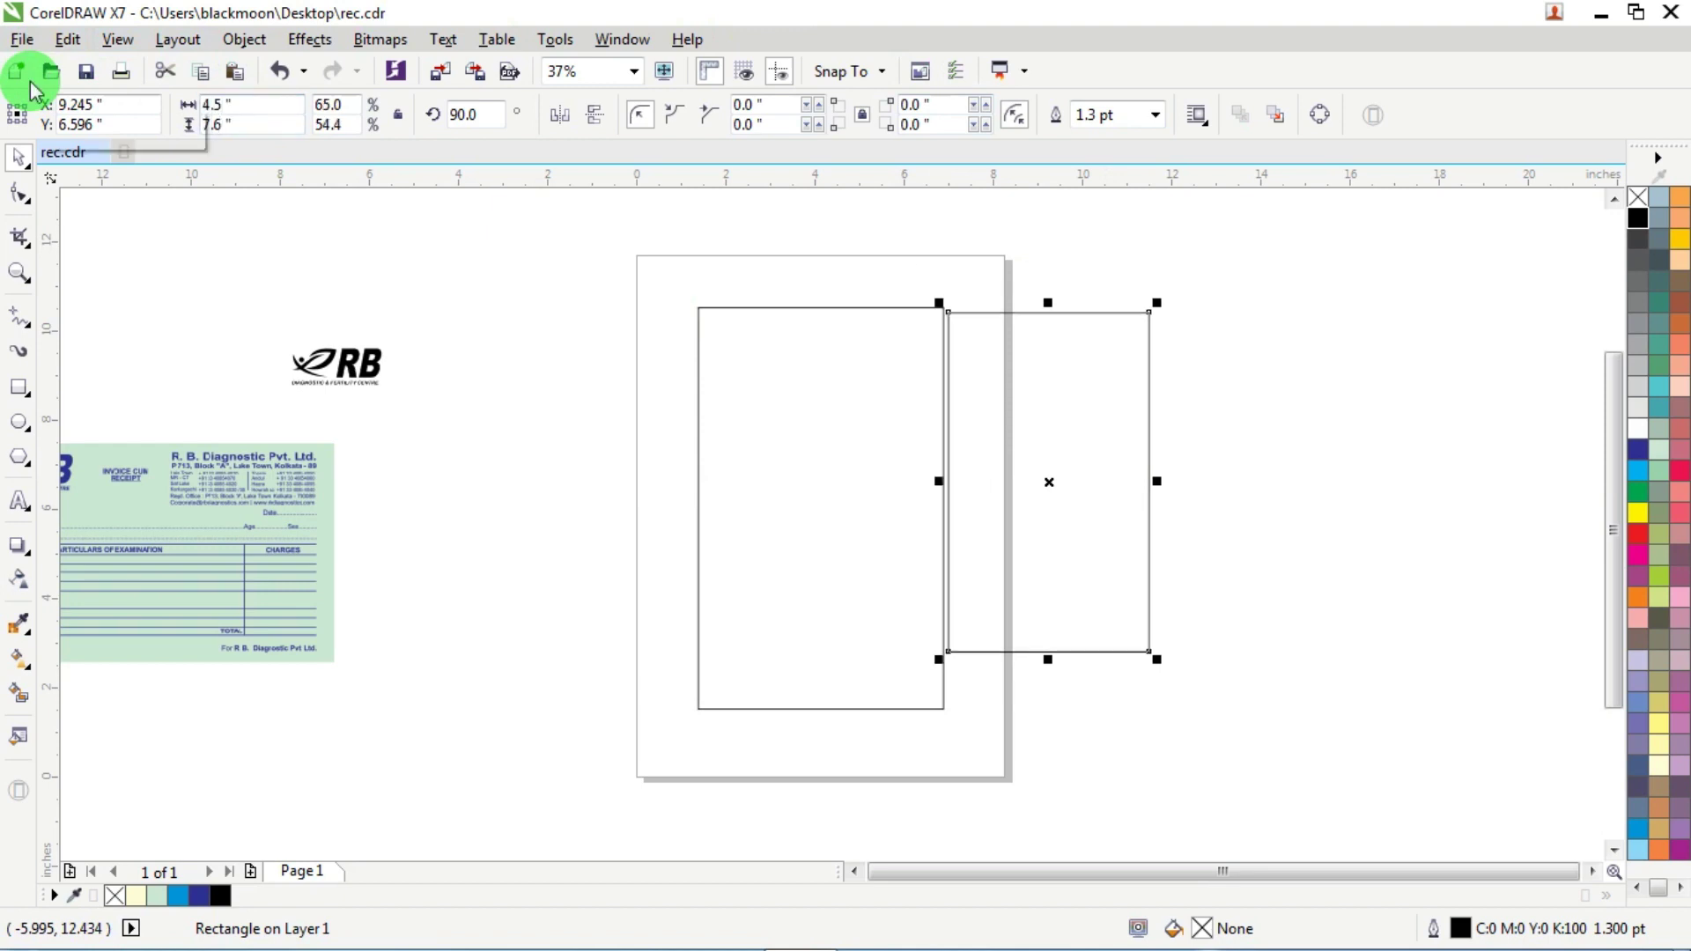
- Align both rectangles to each other by their horizontal and vertical centres
{"action": "key", "text": "ctrl+a"}
{"action": "key", "text": "c"}
{"action": "key", "text": "e"}
{"action": "key", "text": "Escape"}
{"action": "scroll", "coordinate": [799, 436], "scroll_direction": "up", "scroll_amount": 3}
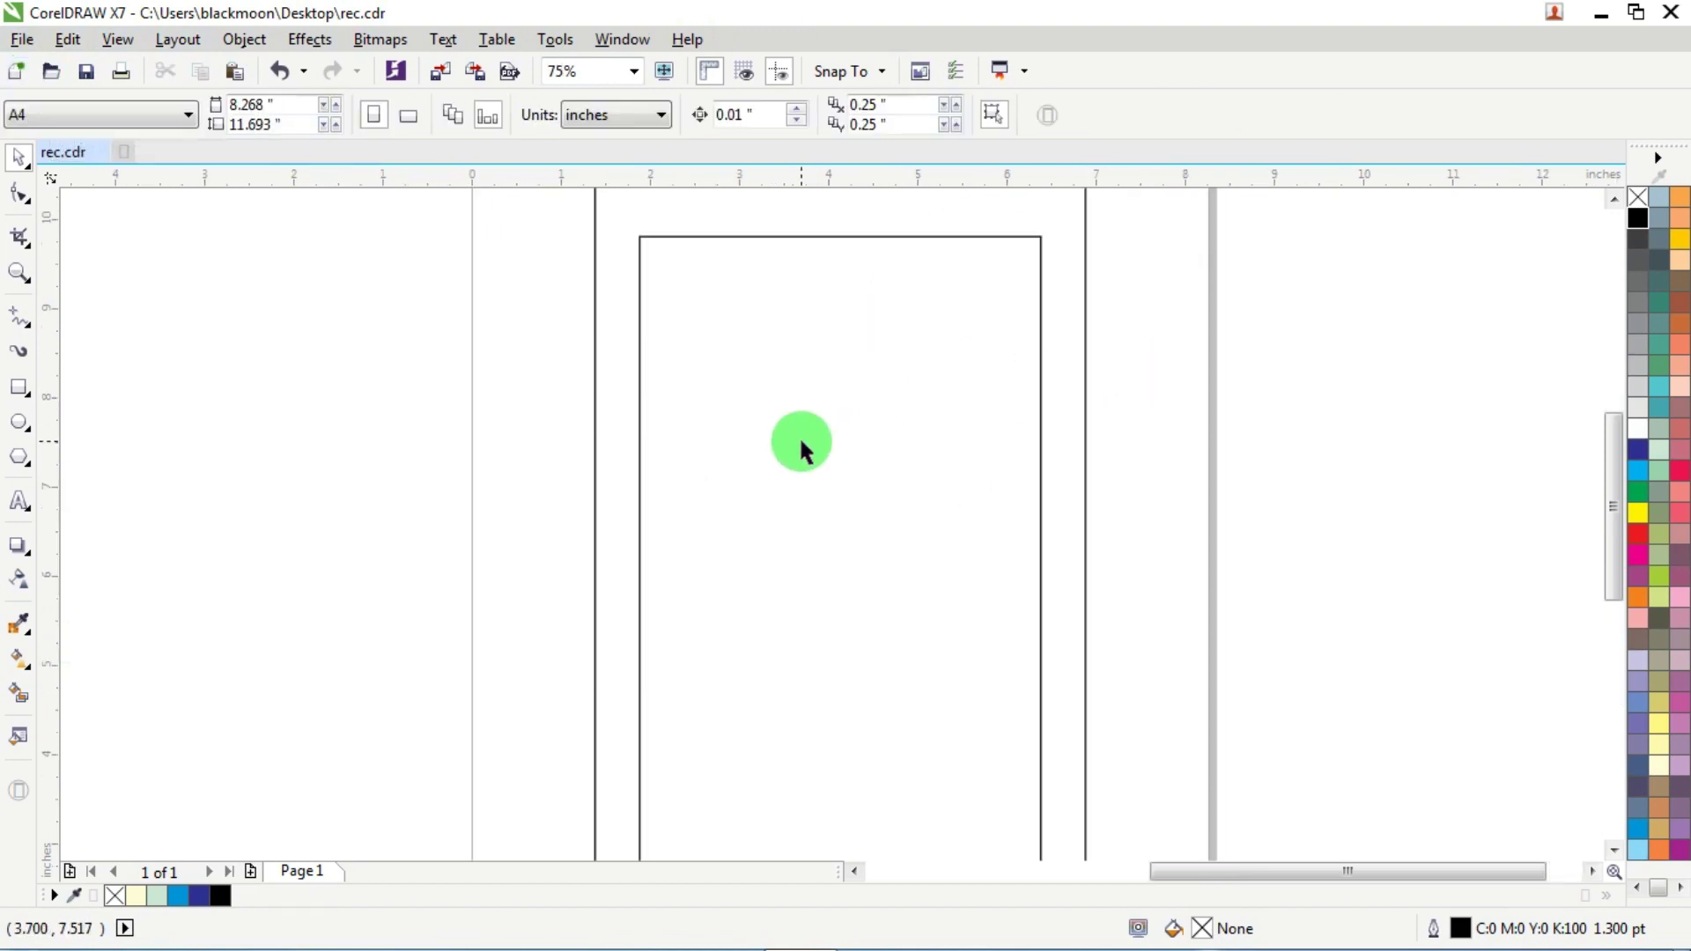
{"action": "scroll", "coordinate": [895, 401], "scroll_direction": "down", "scroll_amount": 3}
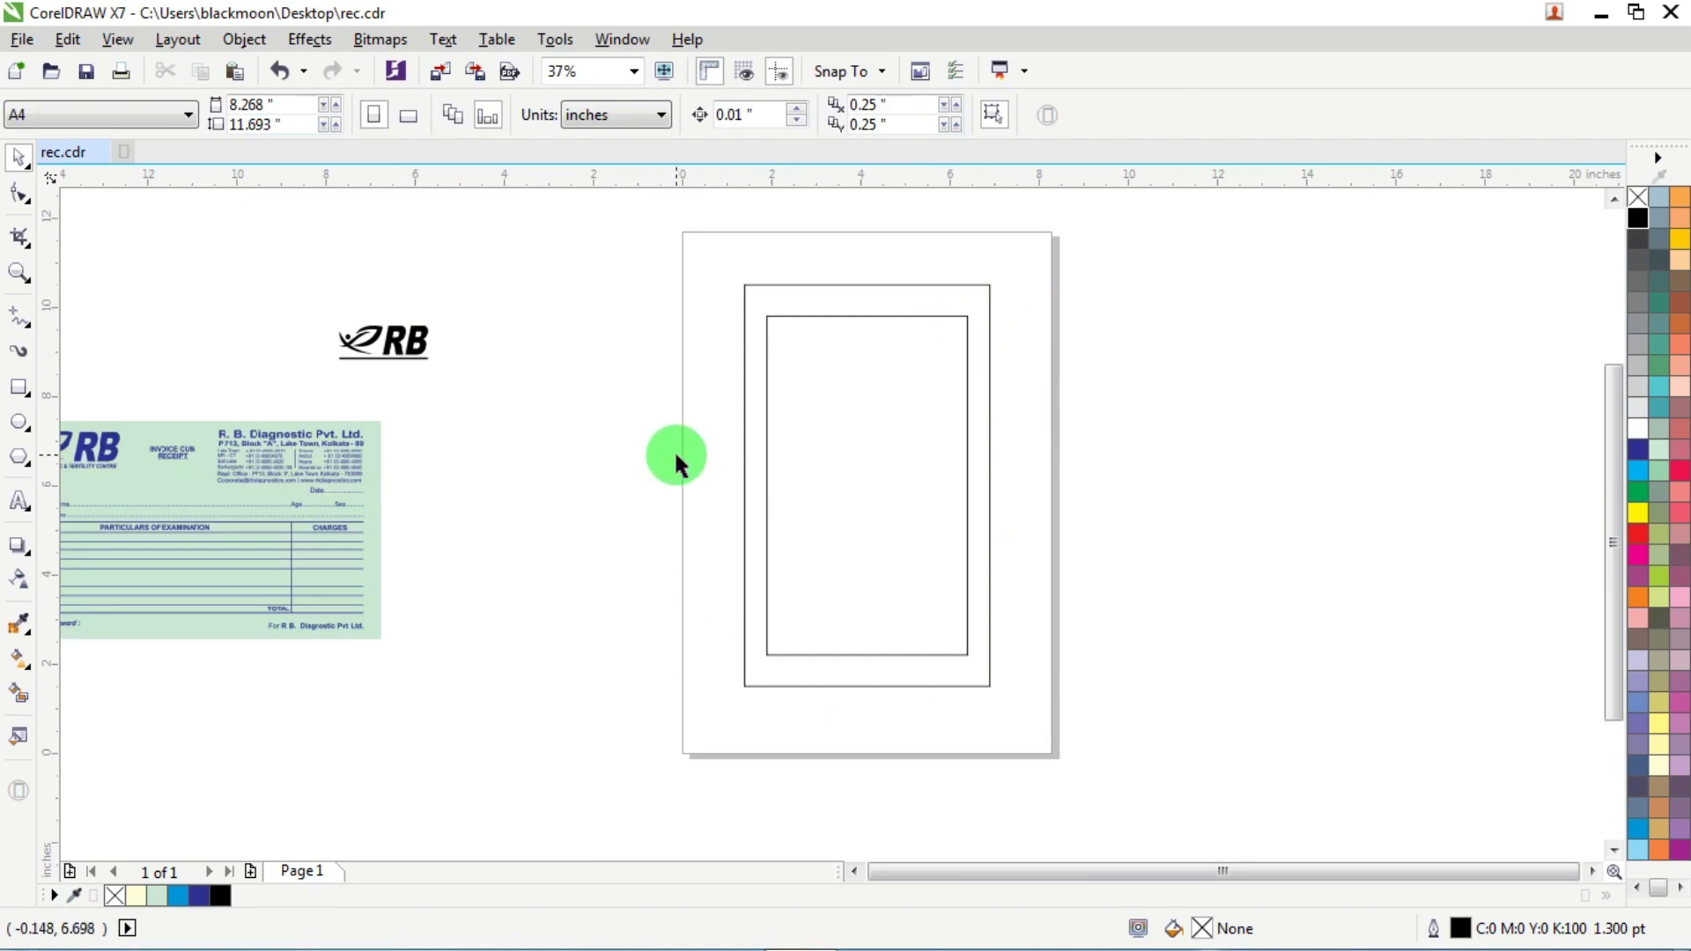
- Separate the two rectangles by moving them off opposite sides of the page, and delete the larger one
{"action": "left_click_drag", "start_coordinate": [853, 445], "coordinate": [1237, 480]}
{"action": "left_click_drag", "start_coordinate": [895, 390], "coordinate": [537, 322]}
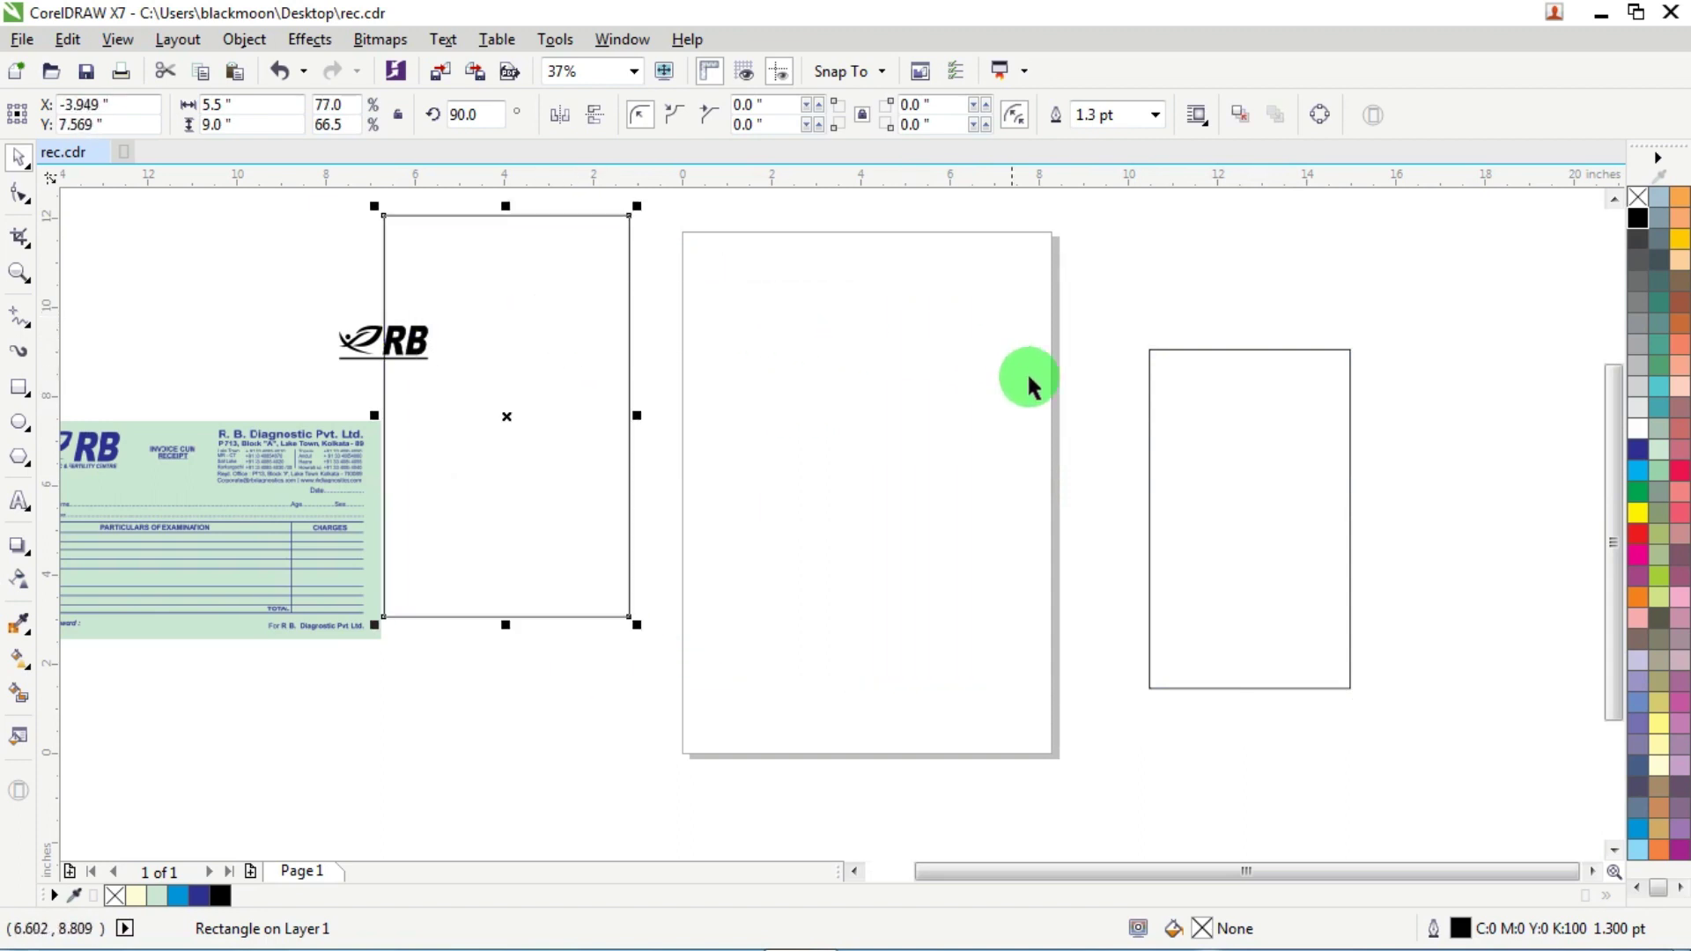
{"action": "key", "text": "Delete"}
- Move the remaining rectangle back onto the page and switch the page orientation to landscape
{"action": "left_click_drag", "start_coordinate": [1265, 415], "coordinate": [808, 430]}
{"action": "left_click", "coordinate": [559, 340]}
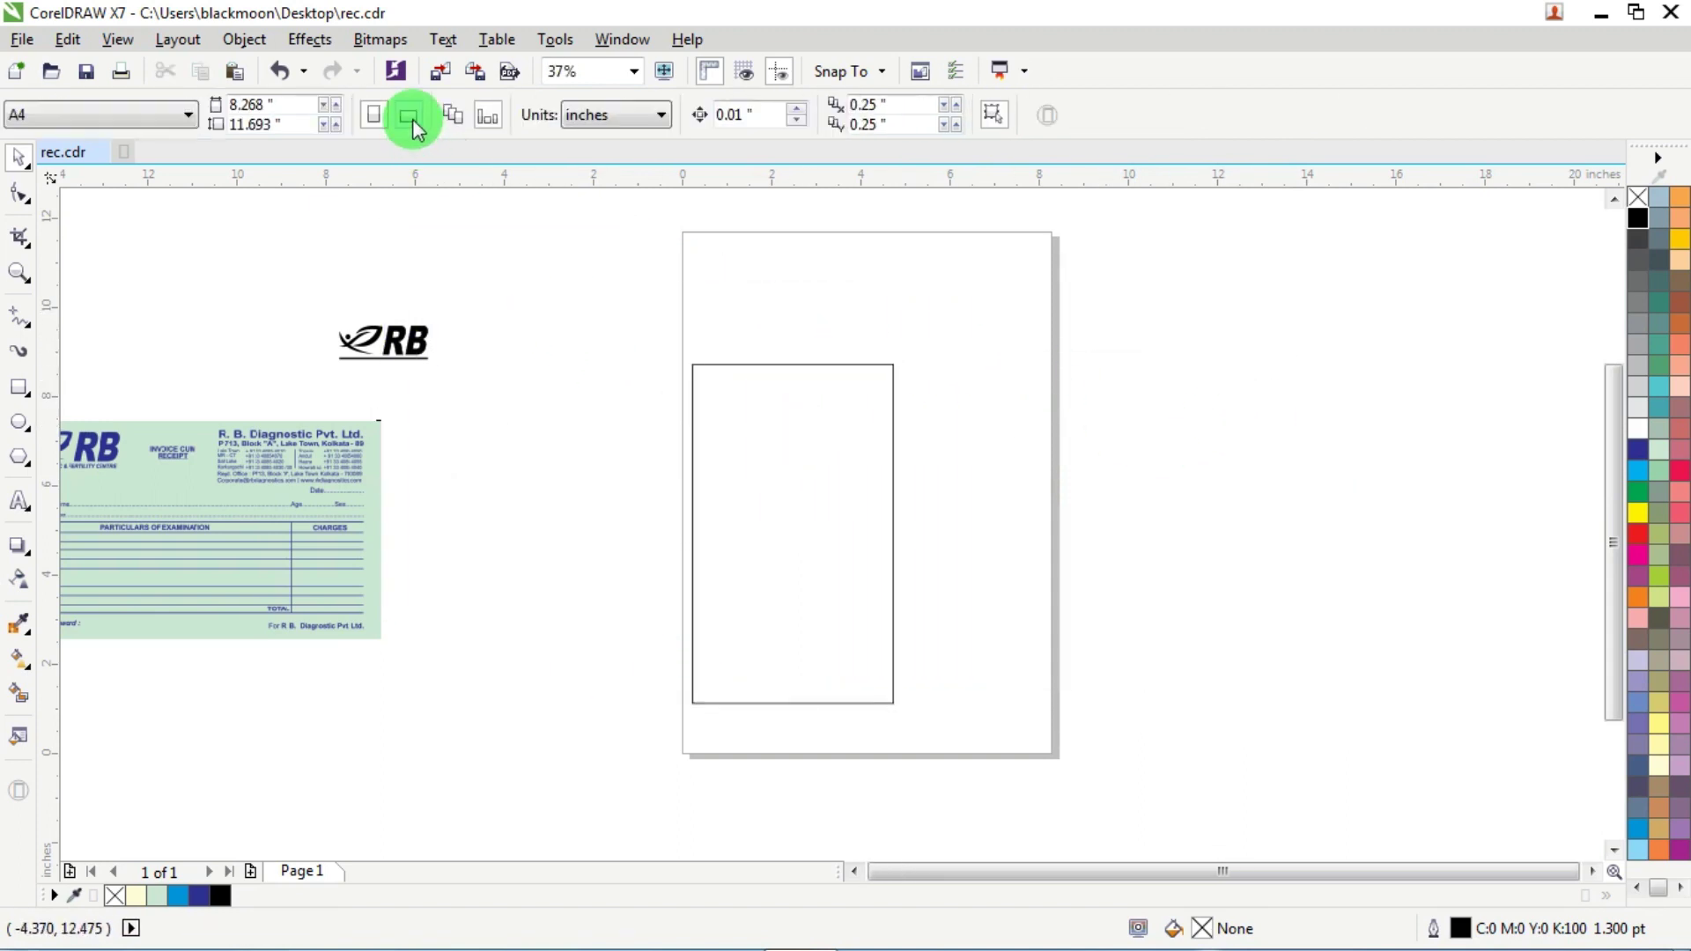
{"action": "left_click", "coordinate": [411, 118]}
{"action": "left_click_drag", "start_coordinate": [768, 498], "coordinate": [634, 382]}
{"action": "left_click", "coordinate": [635, 382]}
- Set the rectangle's rotation to 0 degrees and place it near the page's upper-left corner
{"action": "scroll", "coordinate": [757, 392], "scroll_direction": "down", "scroll_amount": 4}
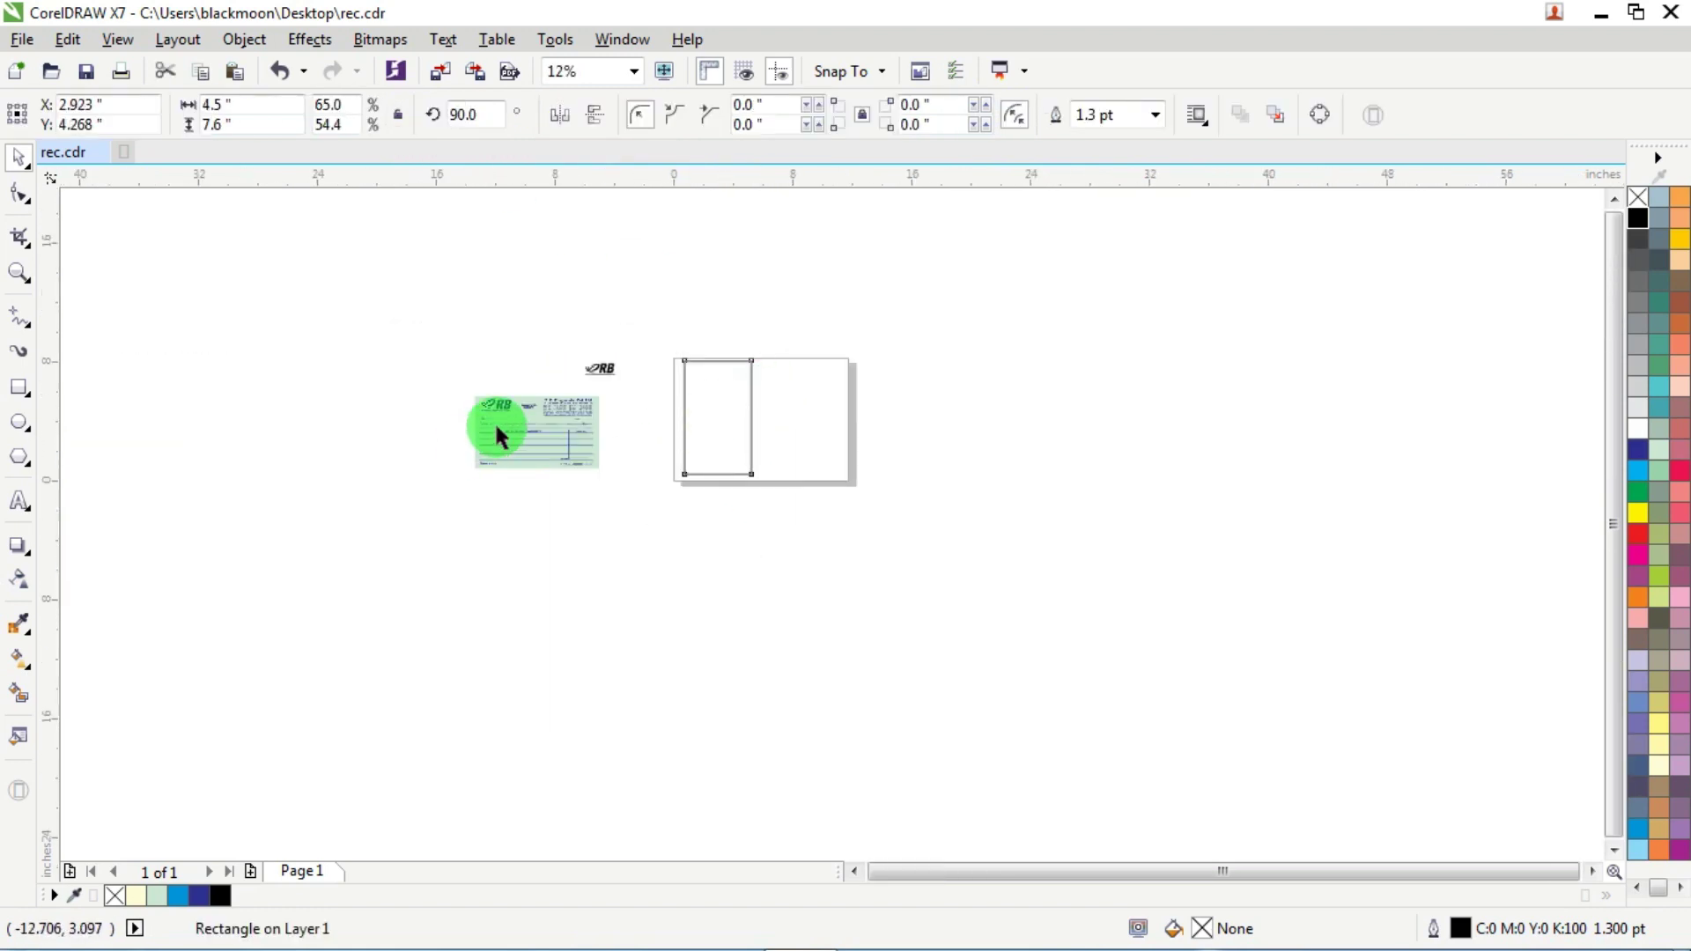
{"action": "scroll", "coordinate": [495, 421], "scroll_direction": "up", "scroll_amount": 4}
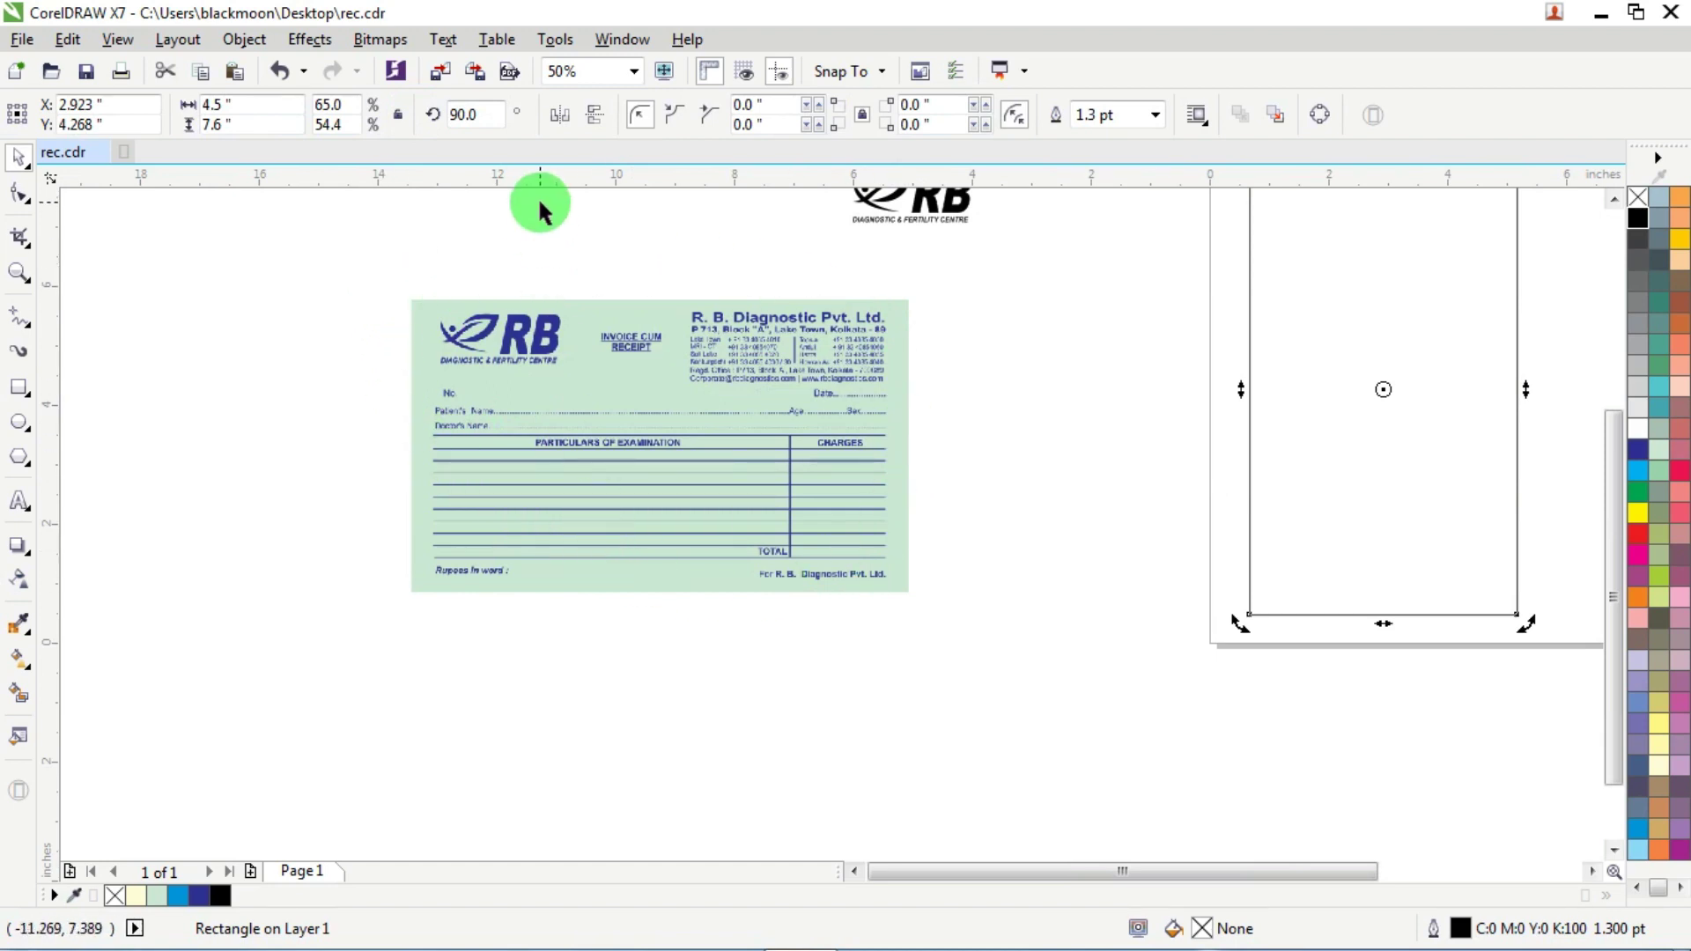
{"action": "scroll", "coordinate": [669, 408], "scroll_direction": "down", "scroll_amount": 4}
{"action": "scroll", "coordinate": [858, 378], "scroll_direction": "up", "scroll_amount": 4}
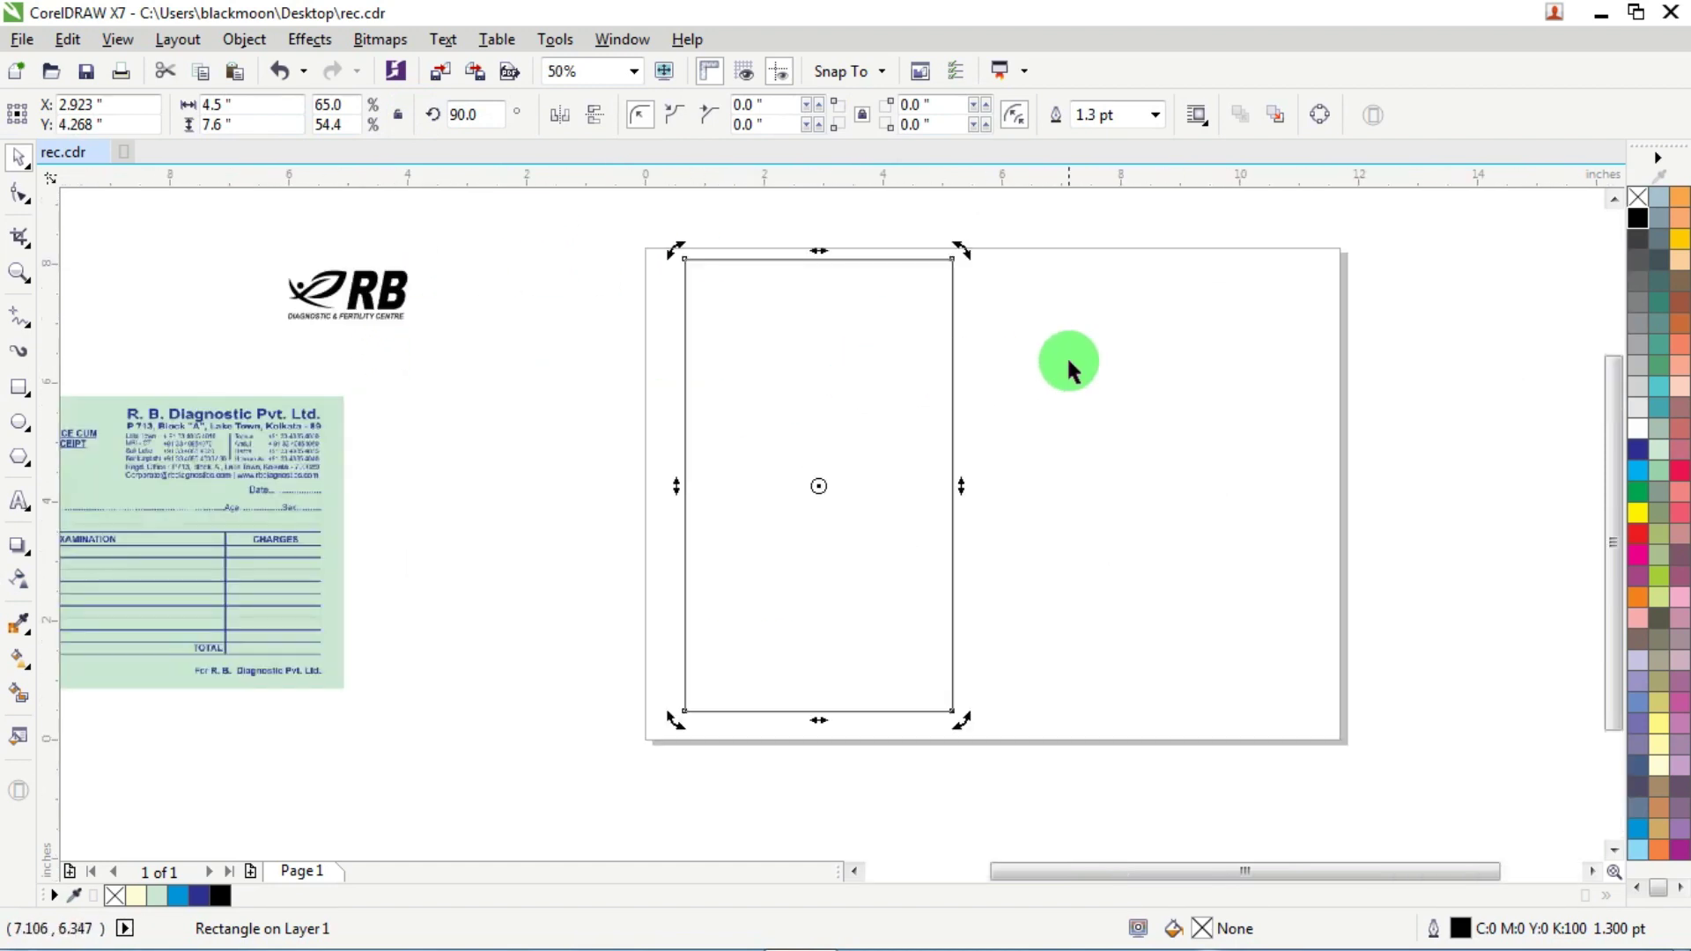
{"action": "left_click", "coordinate": [850, 348]}
{"action": "left_click_drag", "start_coordinate": [850, 348], "coordinate": [909, 356]}
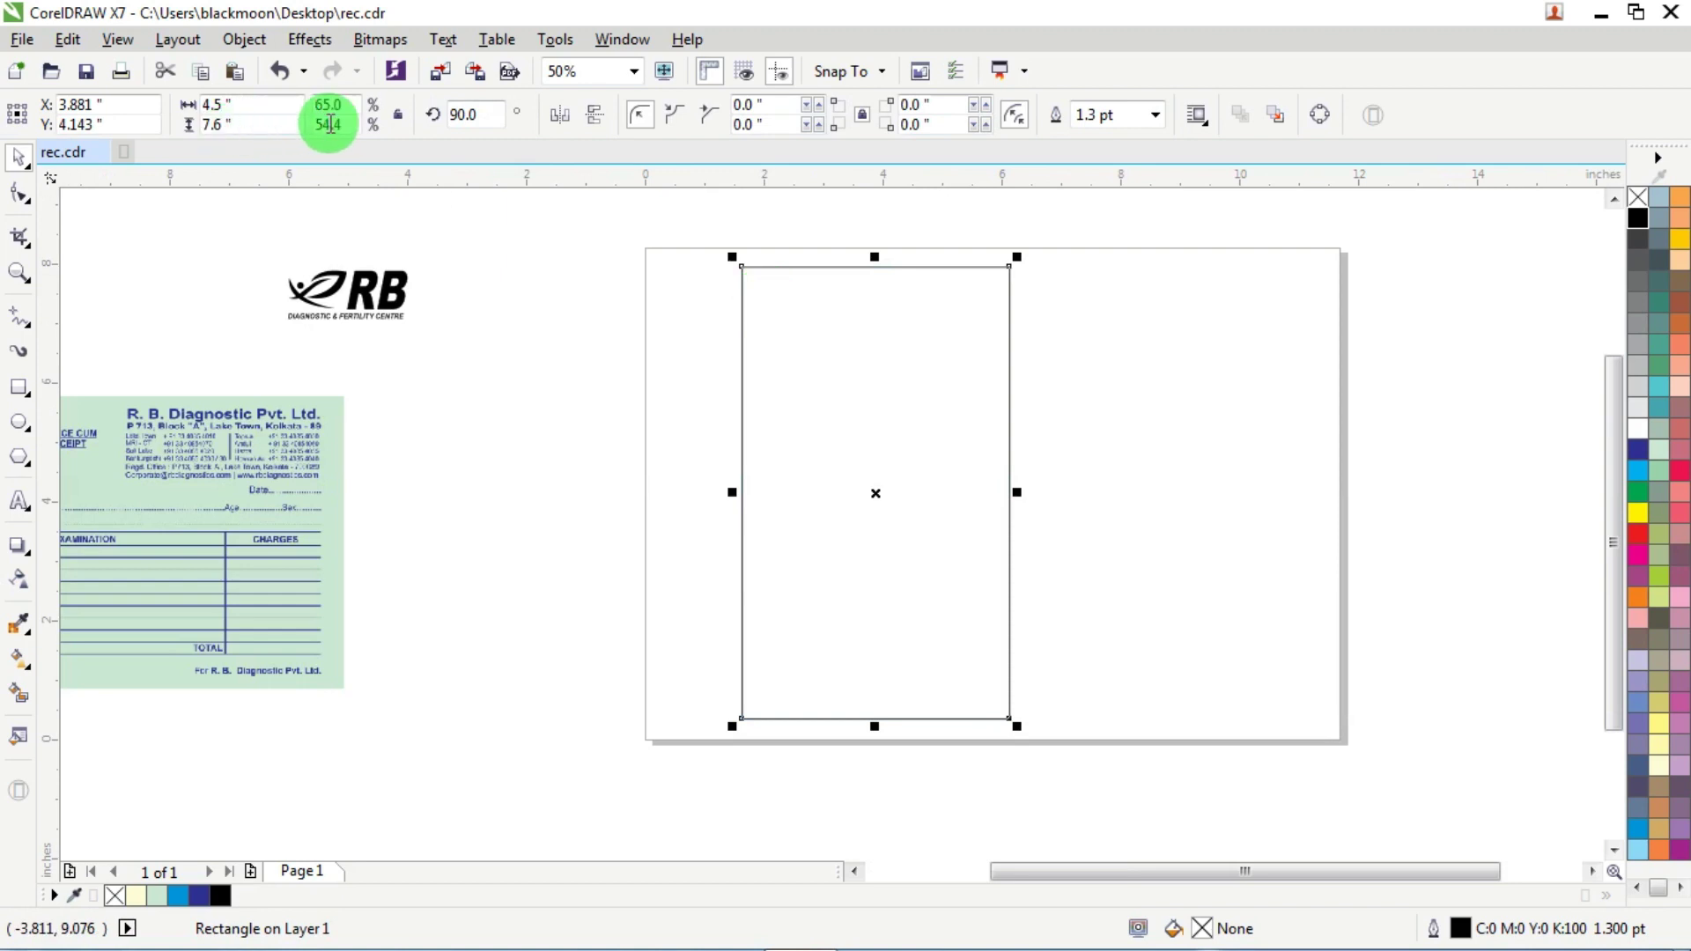
{"action": "double_click", "coordinate": [485, 114]}
{"action": "type", "text": "0"}
{"action": "key", "text": "Return"}
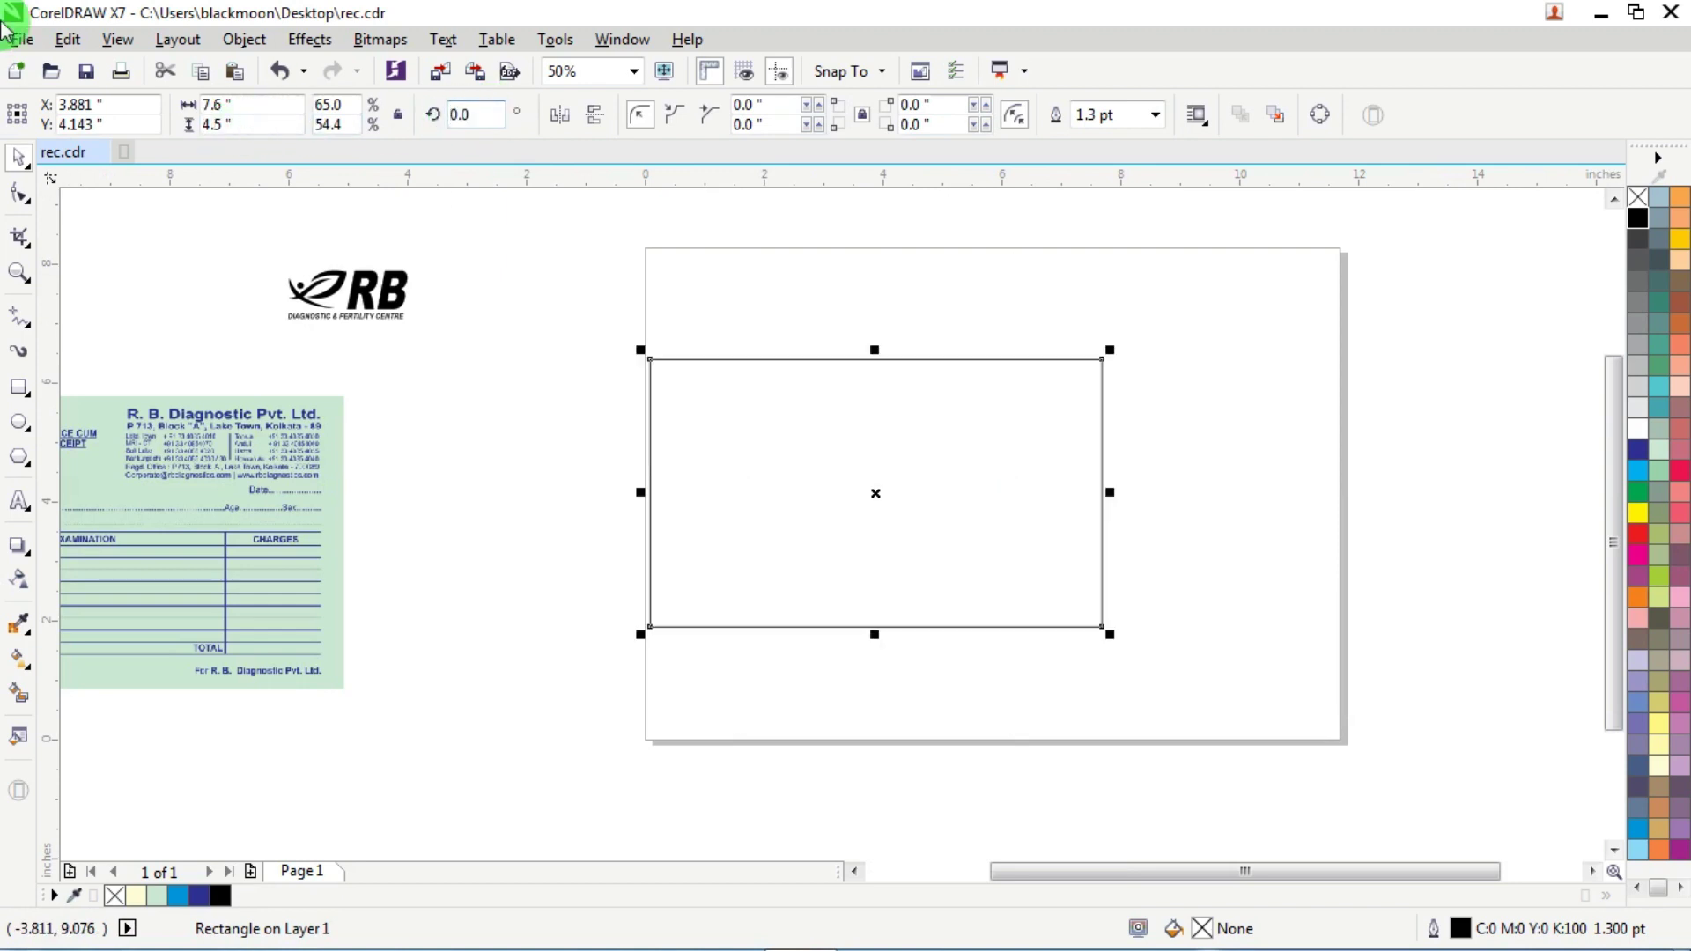
{"action": "left_click_drag", "start_coordinate": [834, 491], "coordinate": [869, 393]}
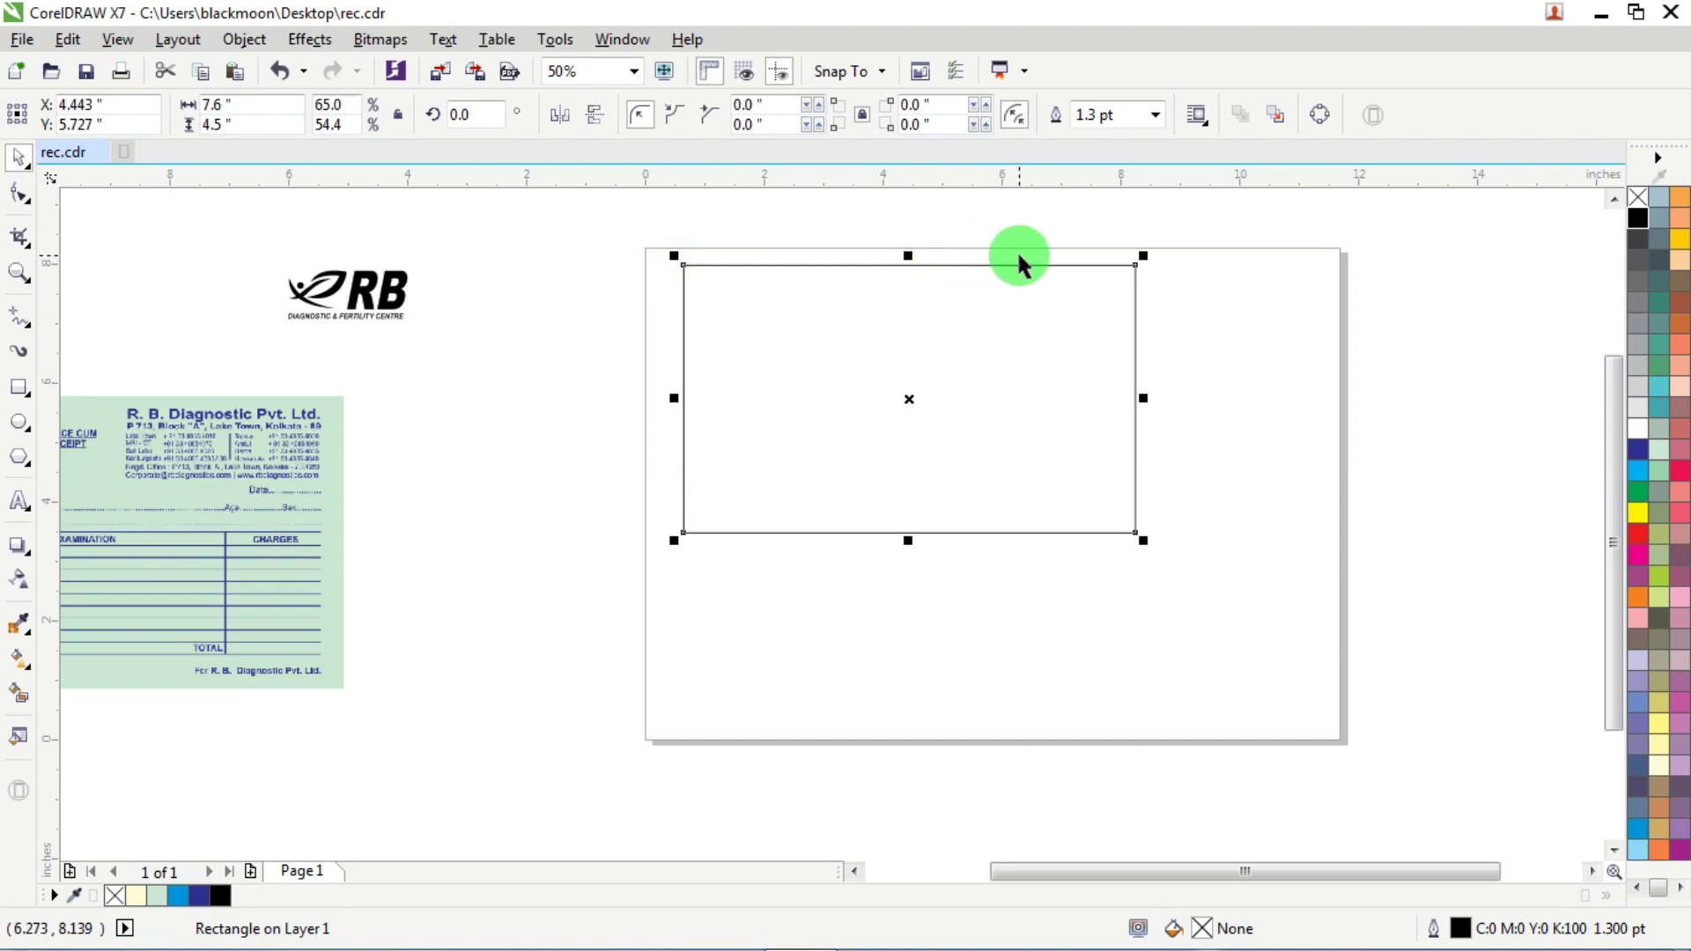
- Examine the reference receipt's header and table layout and the separate black RB logo
{"action": "scroll", "coordinate": [621, 454], "scroll_direction": "down", "scroll_amount": 3}
{"action": "scroll", "coordinate": [449, 447], "scroll_direction": "up", "scroll_amount": 3}
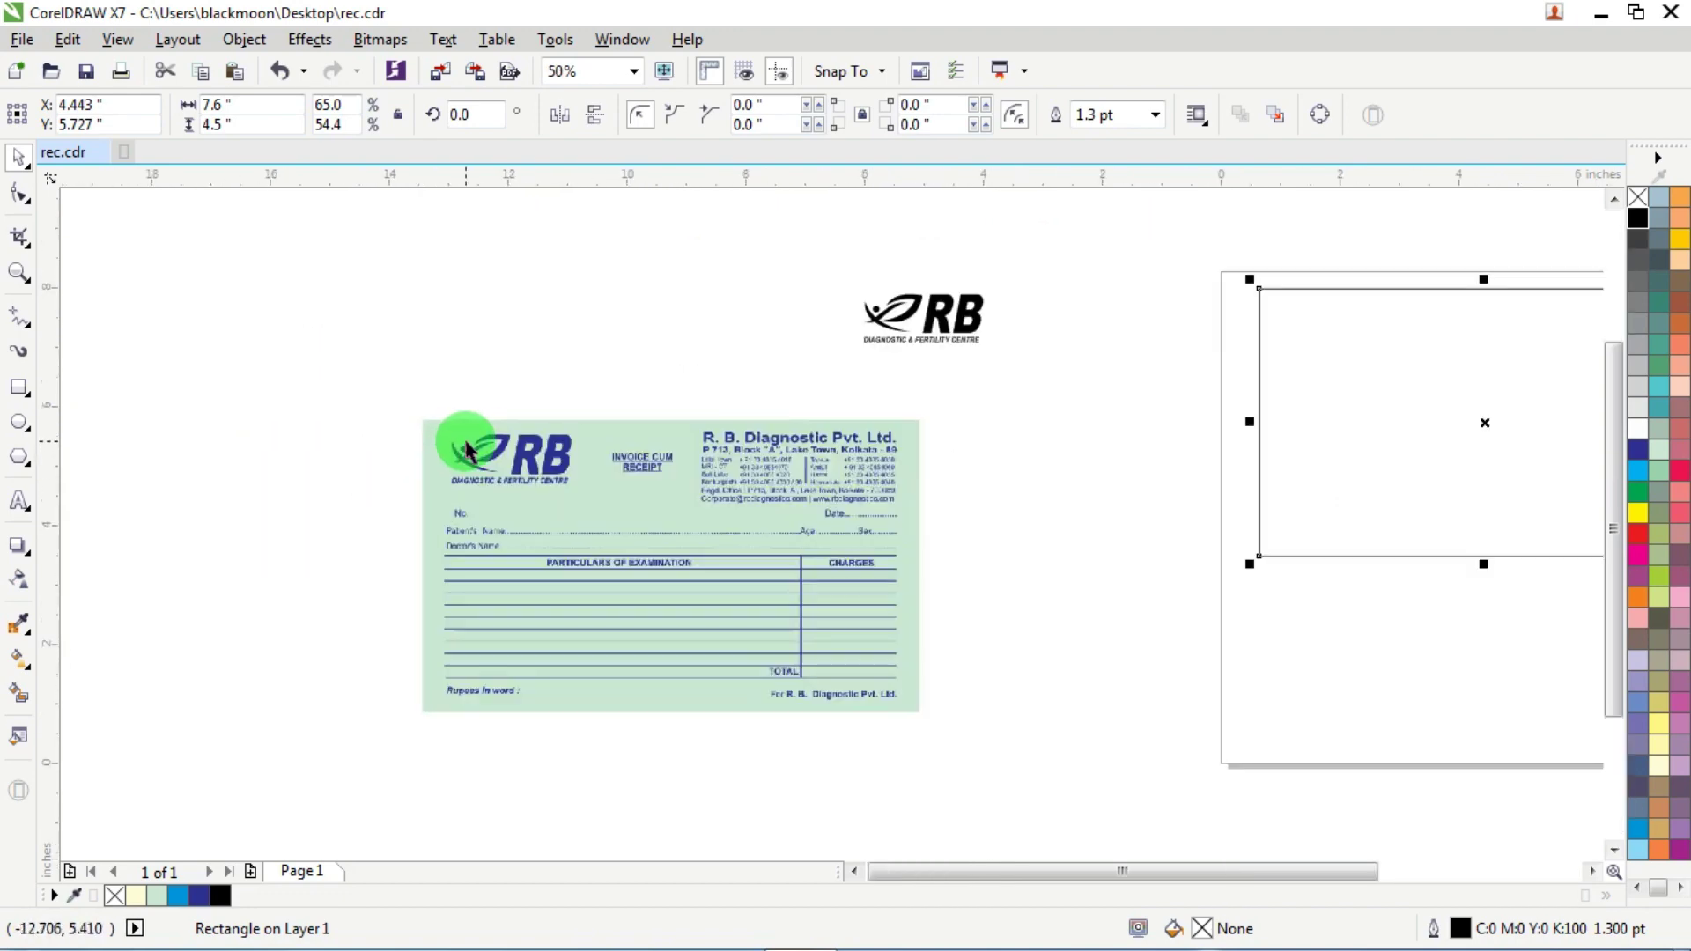
{"action": "scroll", "coordinate": [466, 447], "scroll_direction": "up", "scroll_amount": 2}
{"action": "scroll", "coordinate": [1060, 378], "scroll_direction": "down", "scroll_amount": 2}
{"action": "scroll", "coordinate": [1062, 302], "scroll_direction": "up", "scroll_amount": 4}
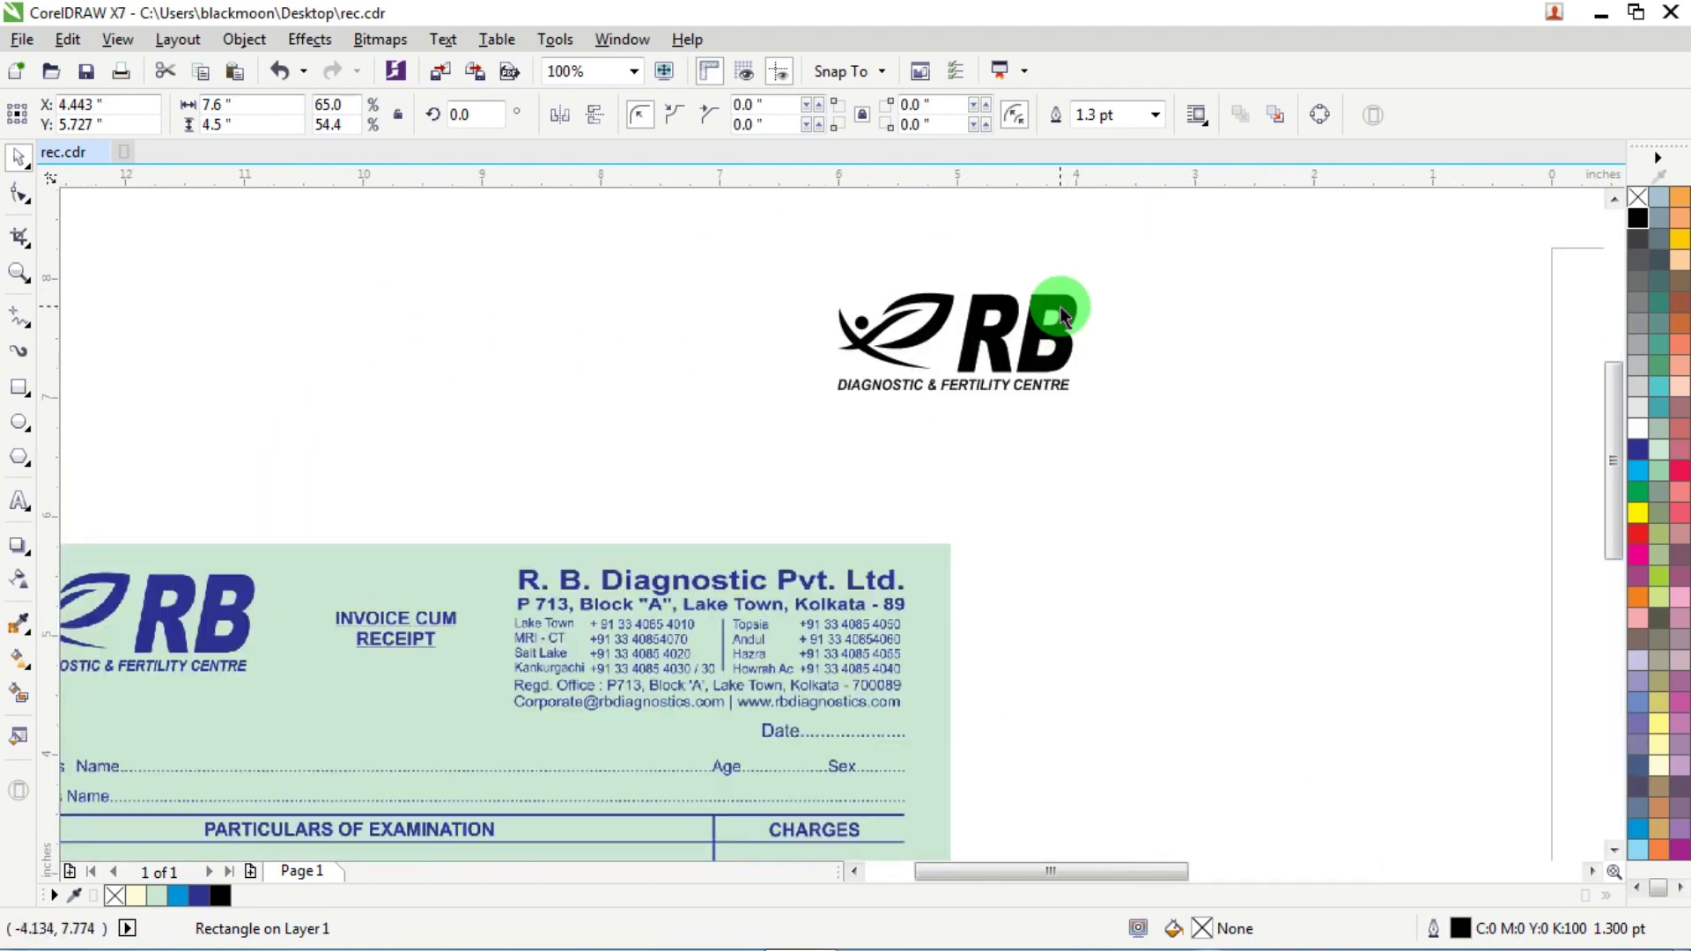
{"action": "scroll", "coordinate": [812, 422], "scroll_direction": "down", "scroll_amount": 5}
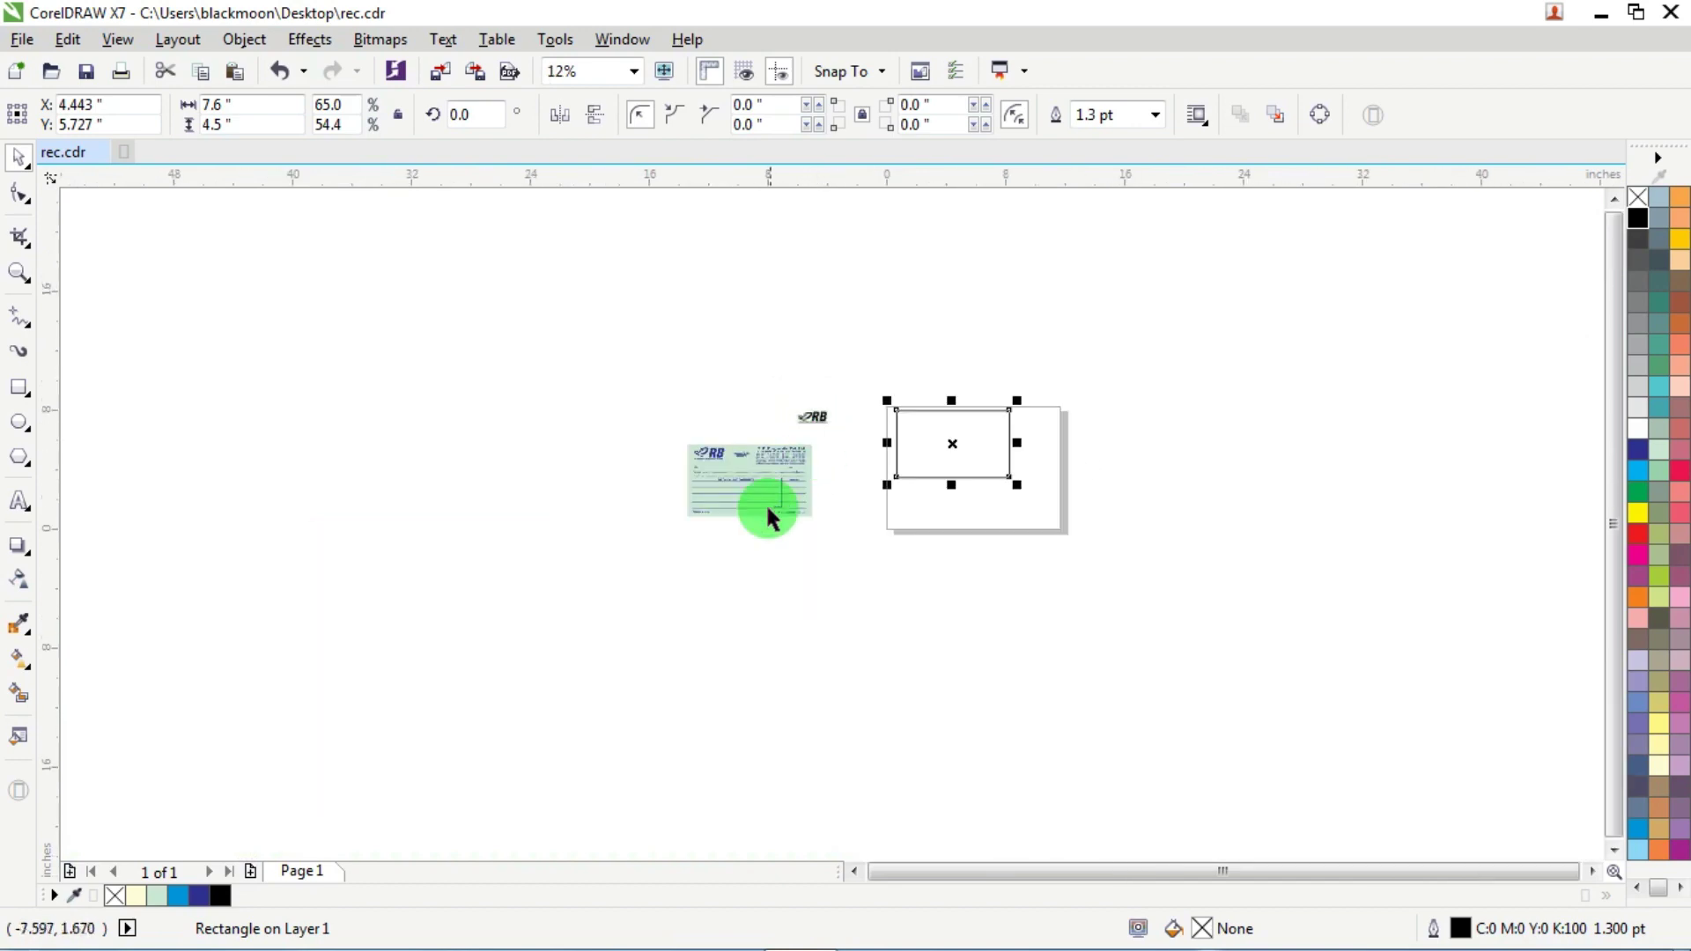
{"action": "scroll", "coordinate": [765, 502], "scroll_direction": "up", "scroll_amount": 2}
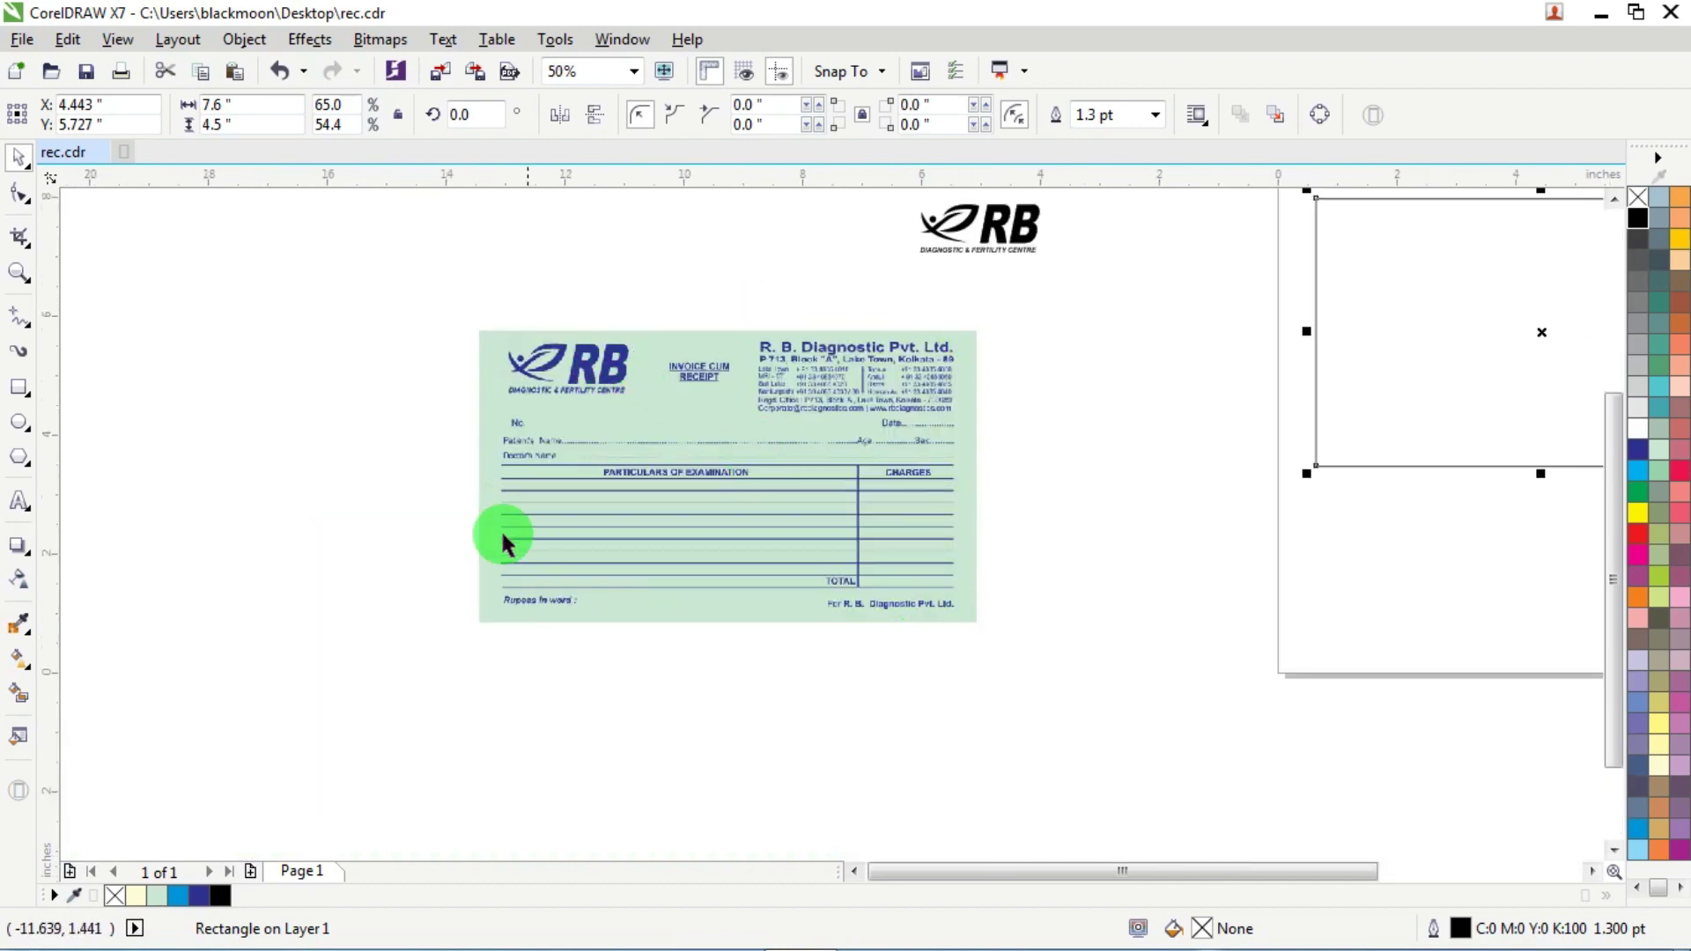
- Examine the reference receipt's header contact details, patient fields and charges table, and compare it with the rectangle on the page
{"action": "scroll", "coordinate": [841, 361], "scroll_direction": "up", "scroll_amount": 2}
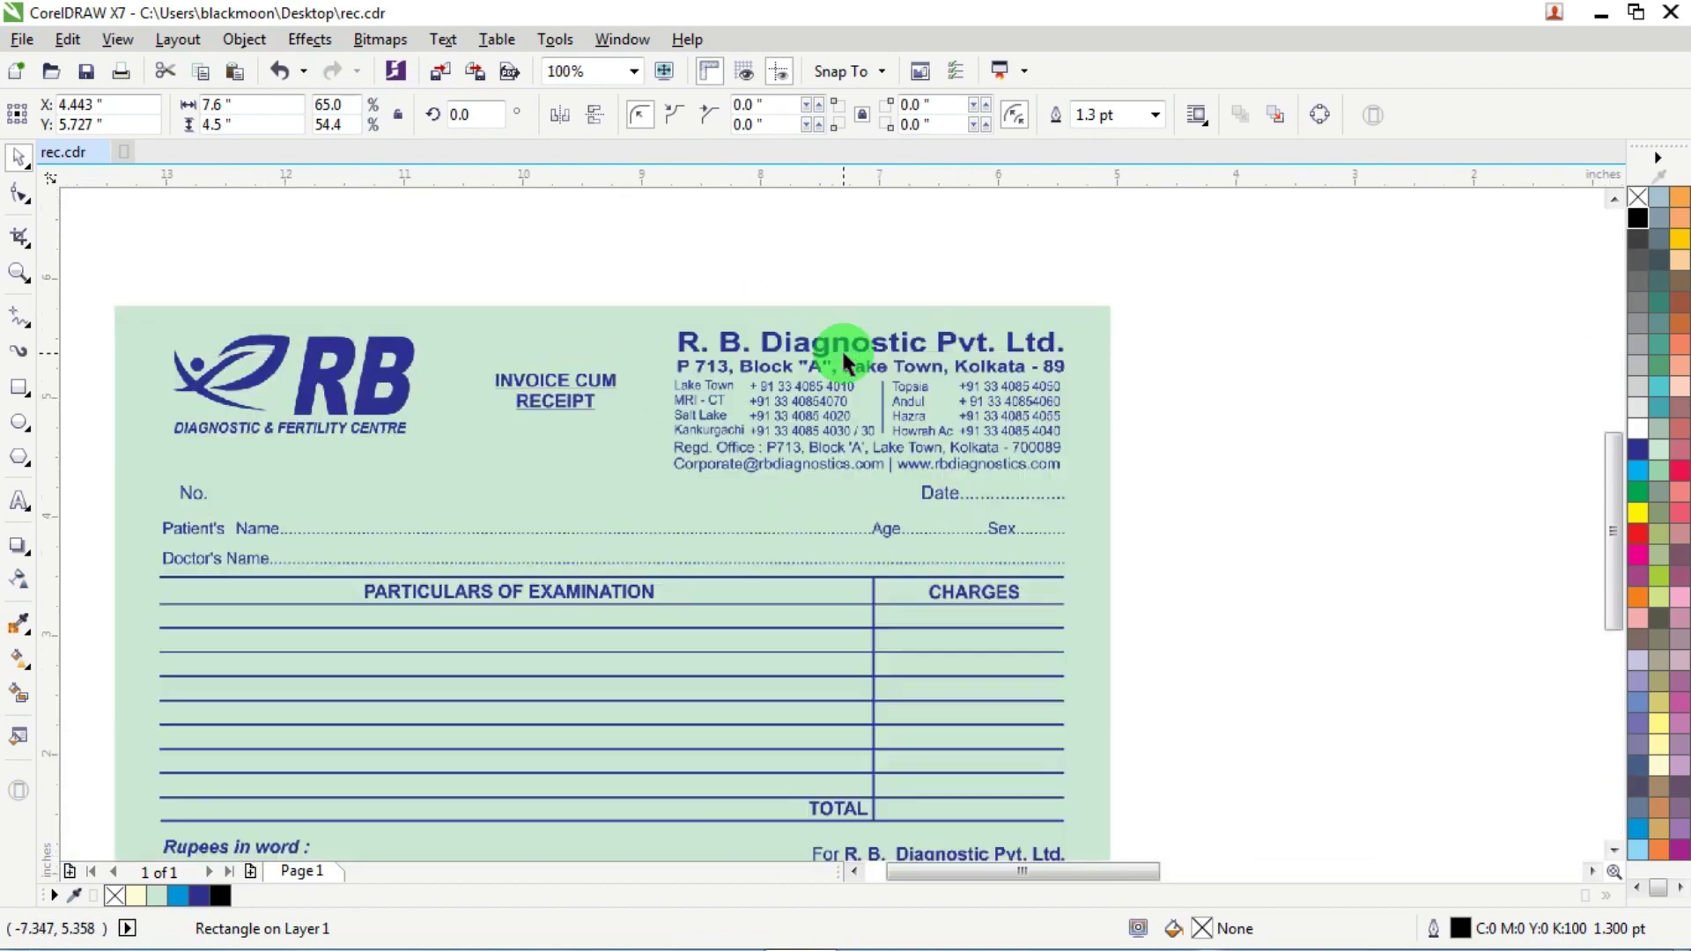
{"action": "scroll", "coordinate": [689, 451], "scroll_direction": "up", "scroll_amount": 2}
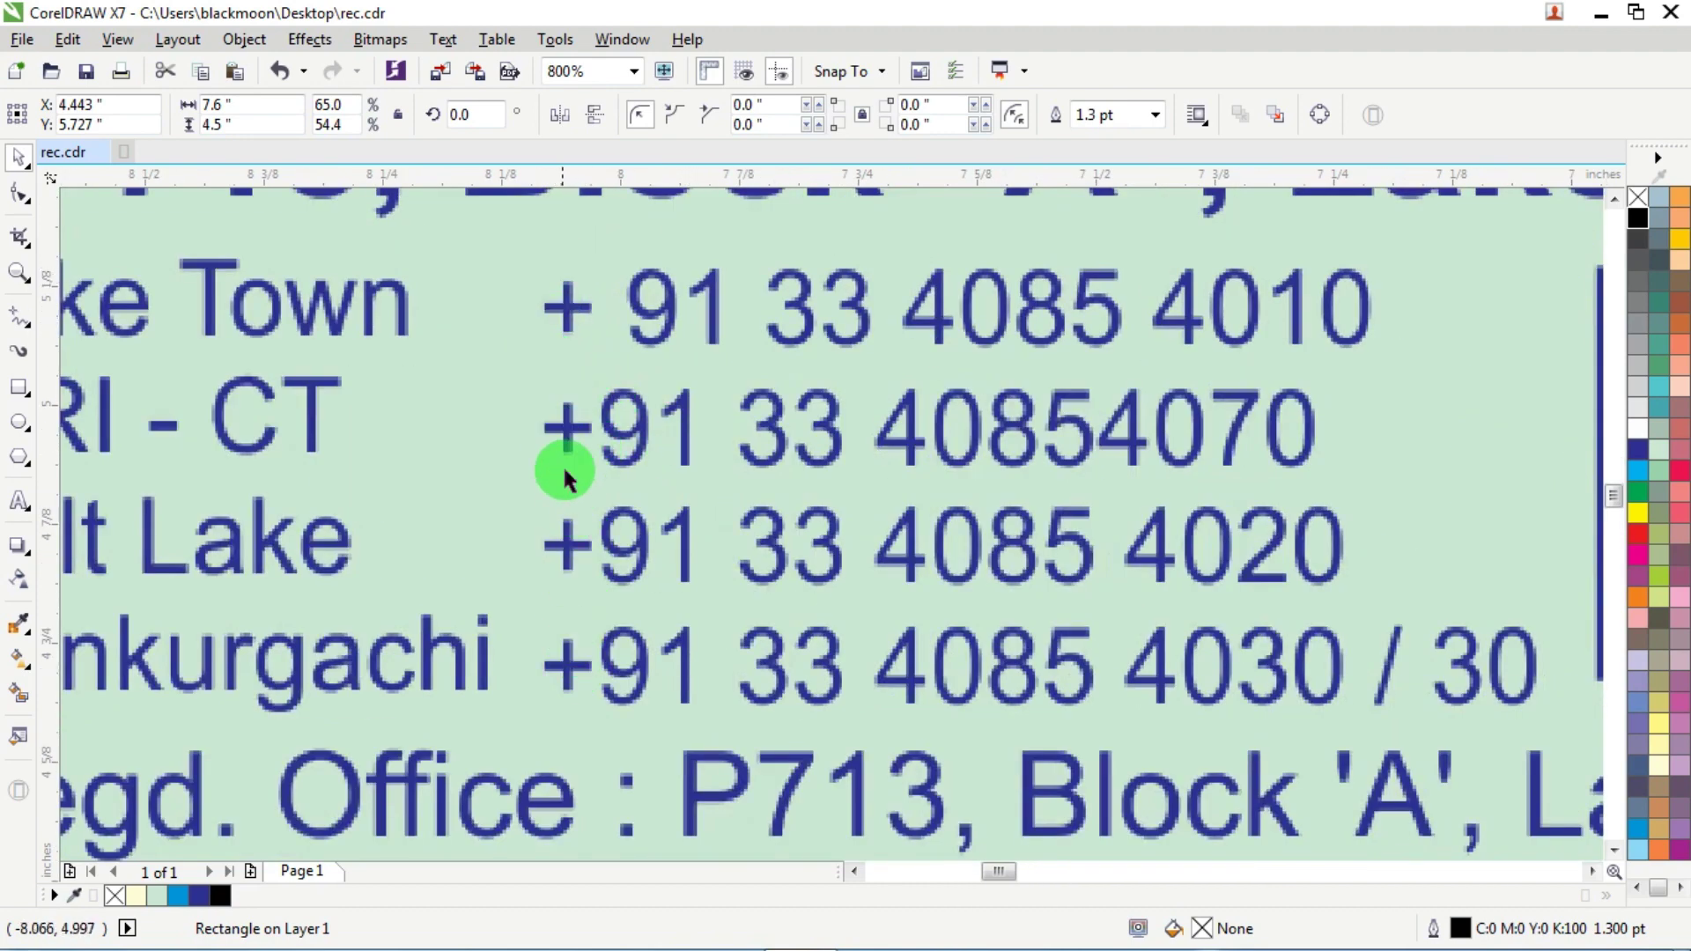
{"action": "scroll", "coordinate": [977, 489], "scroll_direction": "down", "scroll_amount": 2}
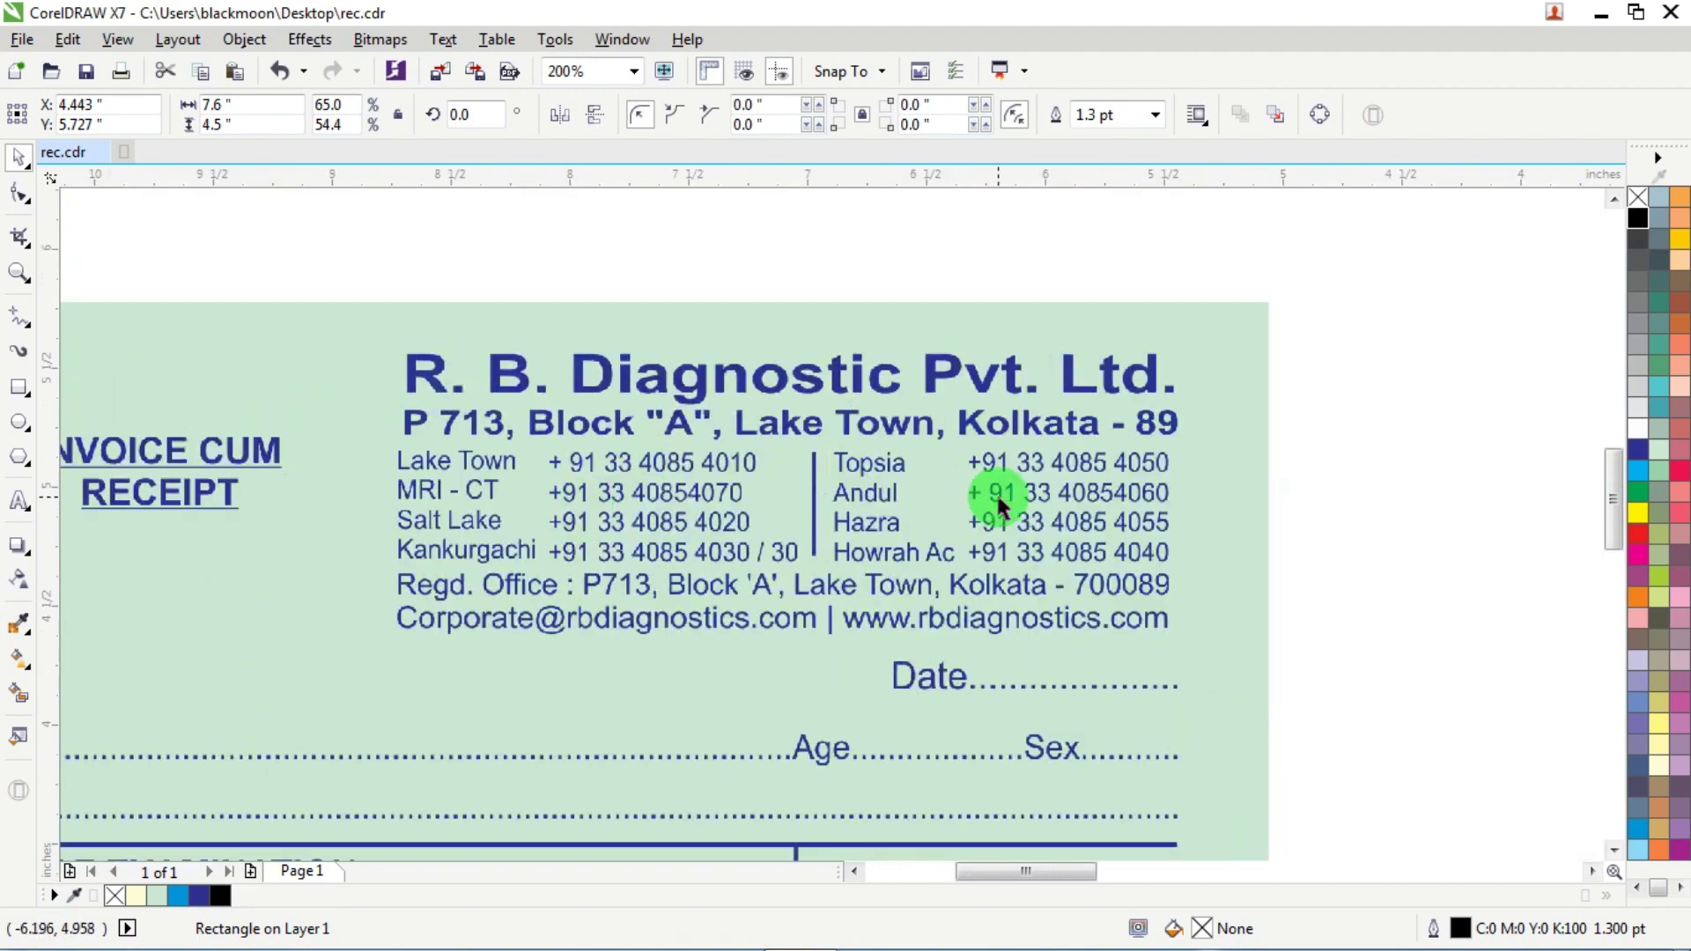
{"action": "scroll", "coordinate": [986, 485], "scroll_direction": "up", "scroll_amount": 1}
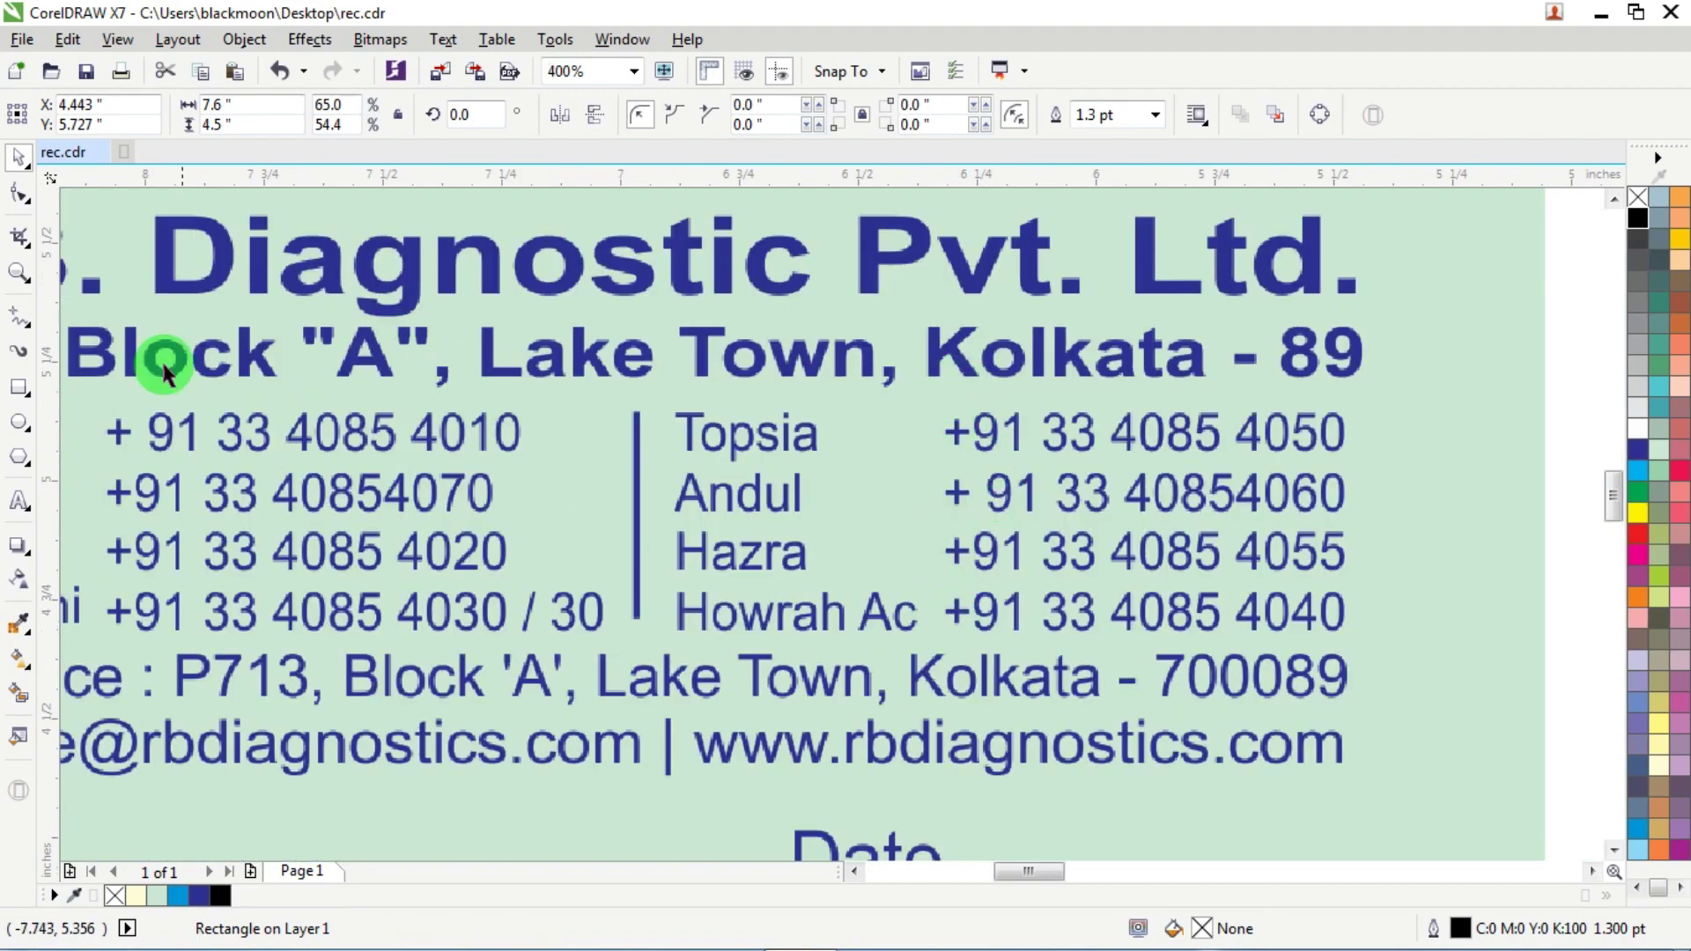
{"action": "scroll", "coordinate": [821, 398], "scroll_direction": "down", "scroll_amount": 3}
{"action": "scroll", "coordinate": [850, 392], "scroll_direction": "down", "scroll_amount": 2}
{"action": "scroll", "coordinate": [806, 538], "scroll_direction": "up", "scroll_amount": 3}
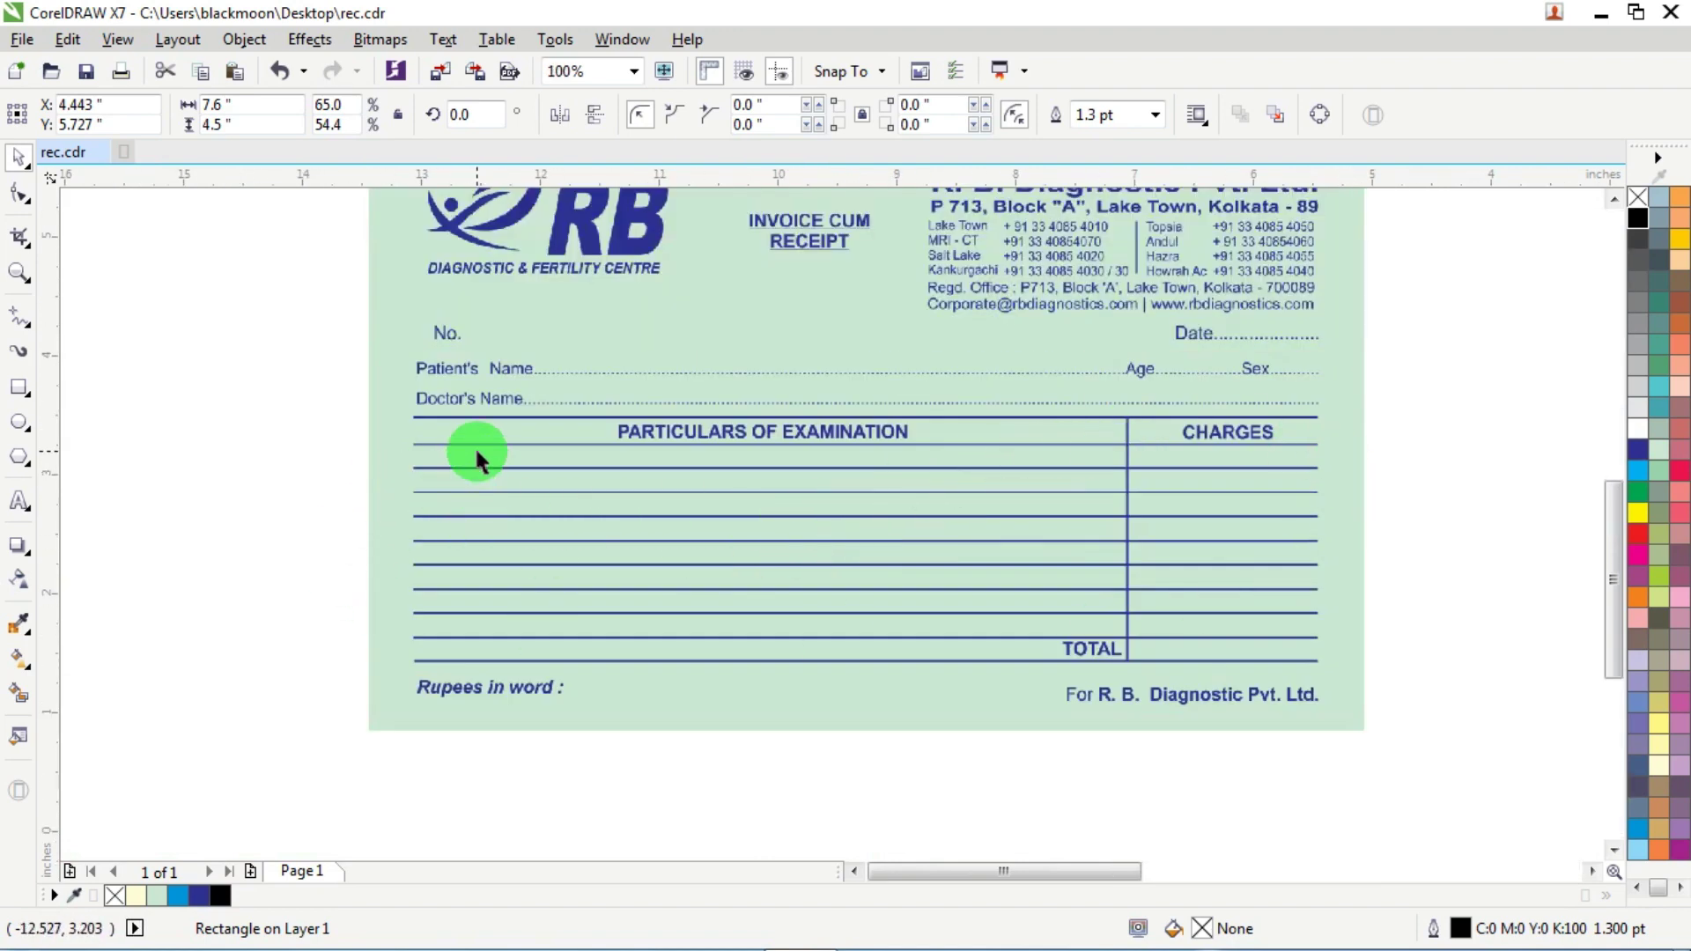
{"action": "scroll", "coordinate": [474, 446], "scroll_direction": "down", "scroll_amount": 3}
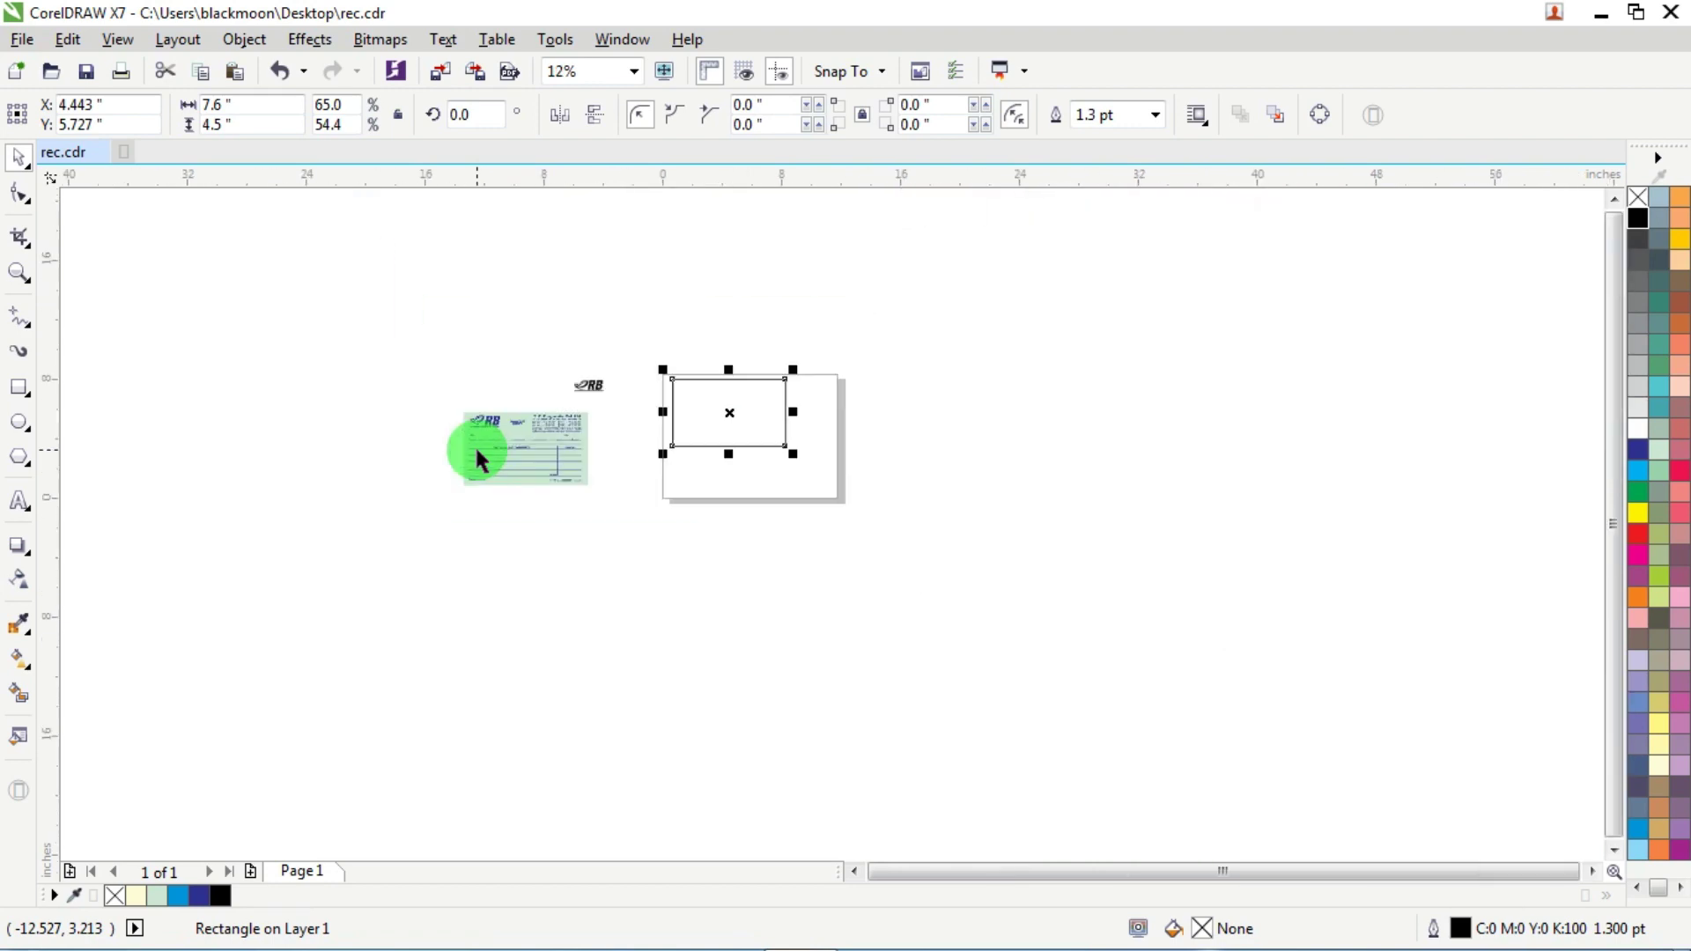
{"action": "scroll", "coordinate": [617, 432], "scroll_direction": "down", "scroll_amount": 4}
{"action": "scroll", "coordinate": [515, 433], "scroll_direction": "up", "scroll_amount": 2}
{"action": "scroll", "coordinate": [515, 434], "scroll_direction": "up", "scroll_amount": 2}
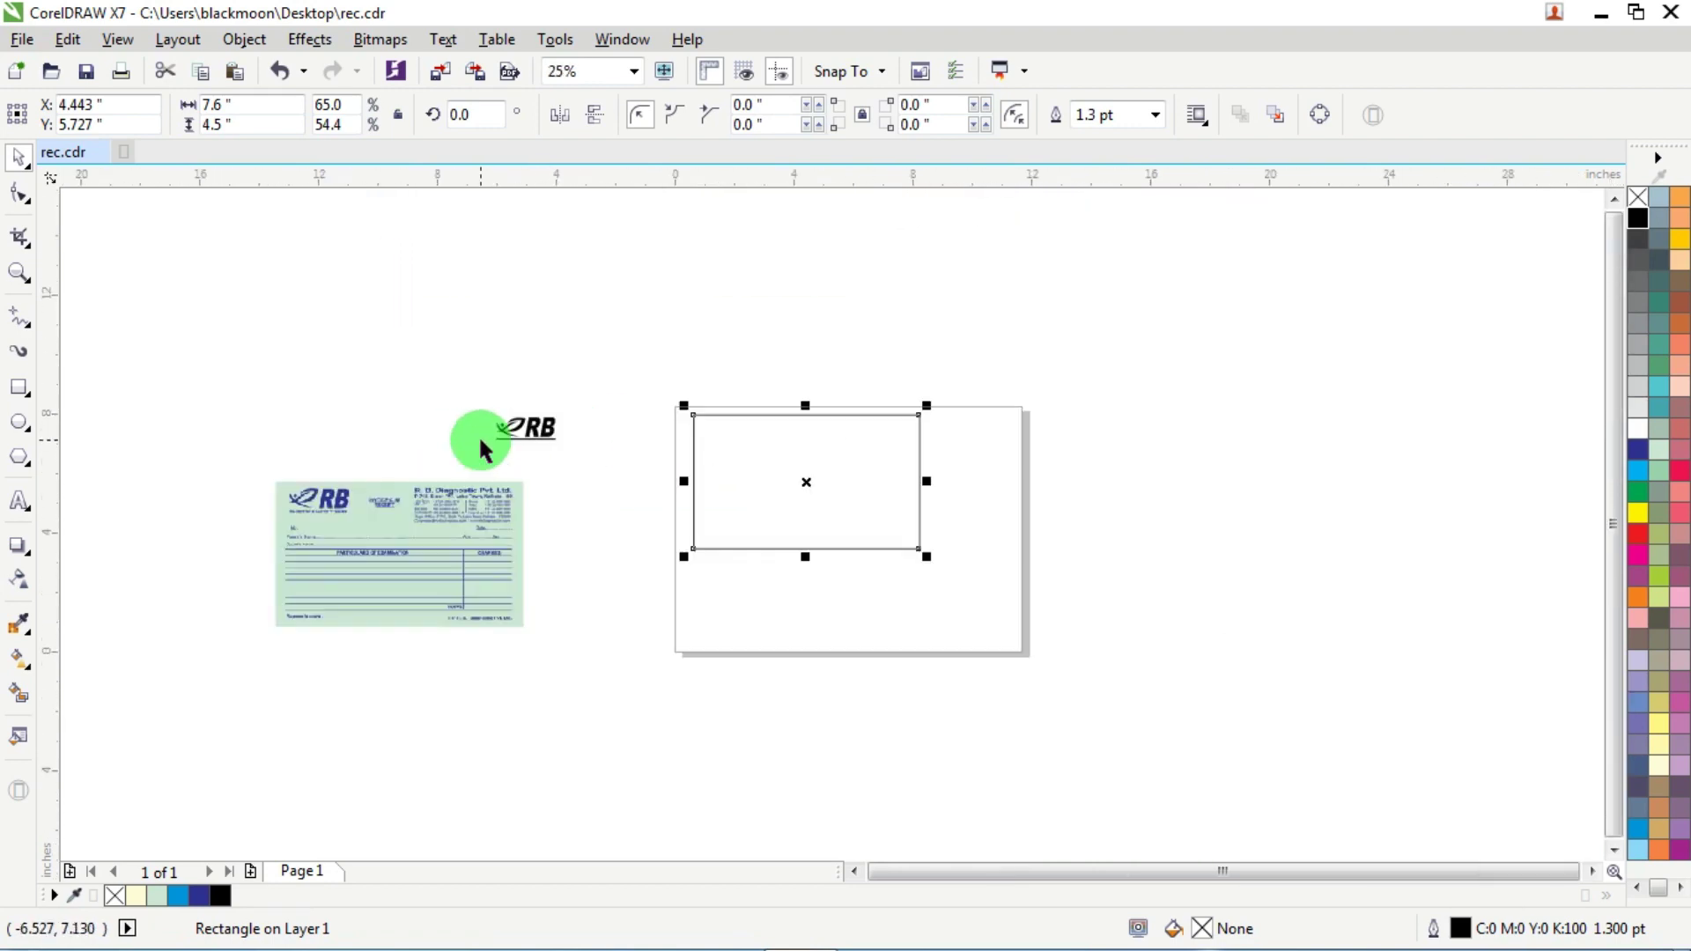
- Align the black RB logo to the top and left edges of the rectangle on the page
{"action": "left_click_drag", "start_coordinate": [480, 347], "coordinate": [687, 473]}
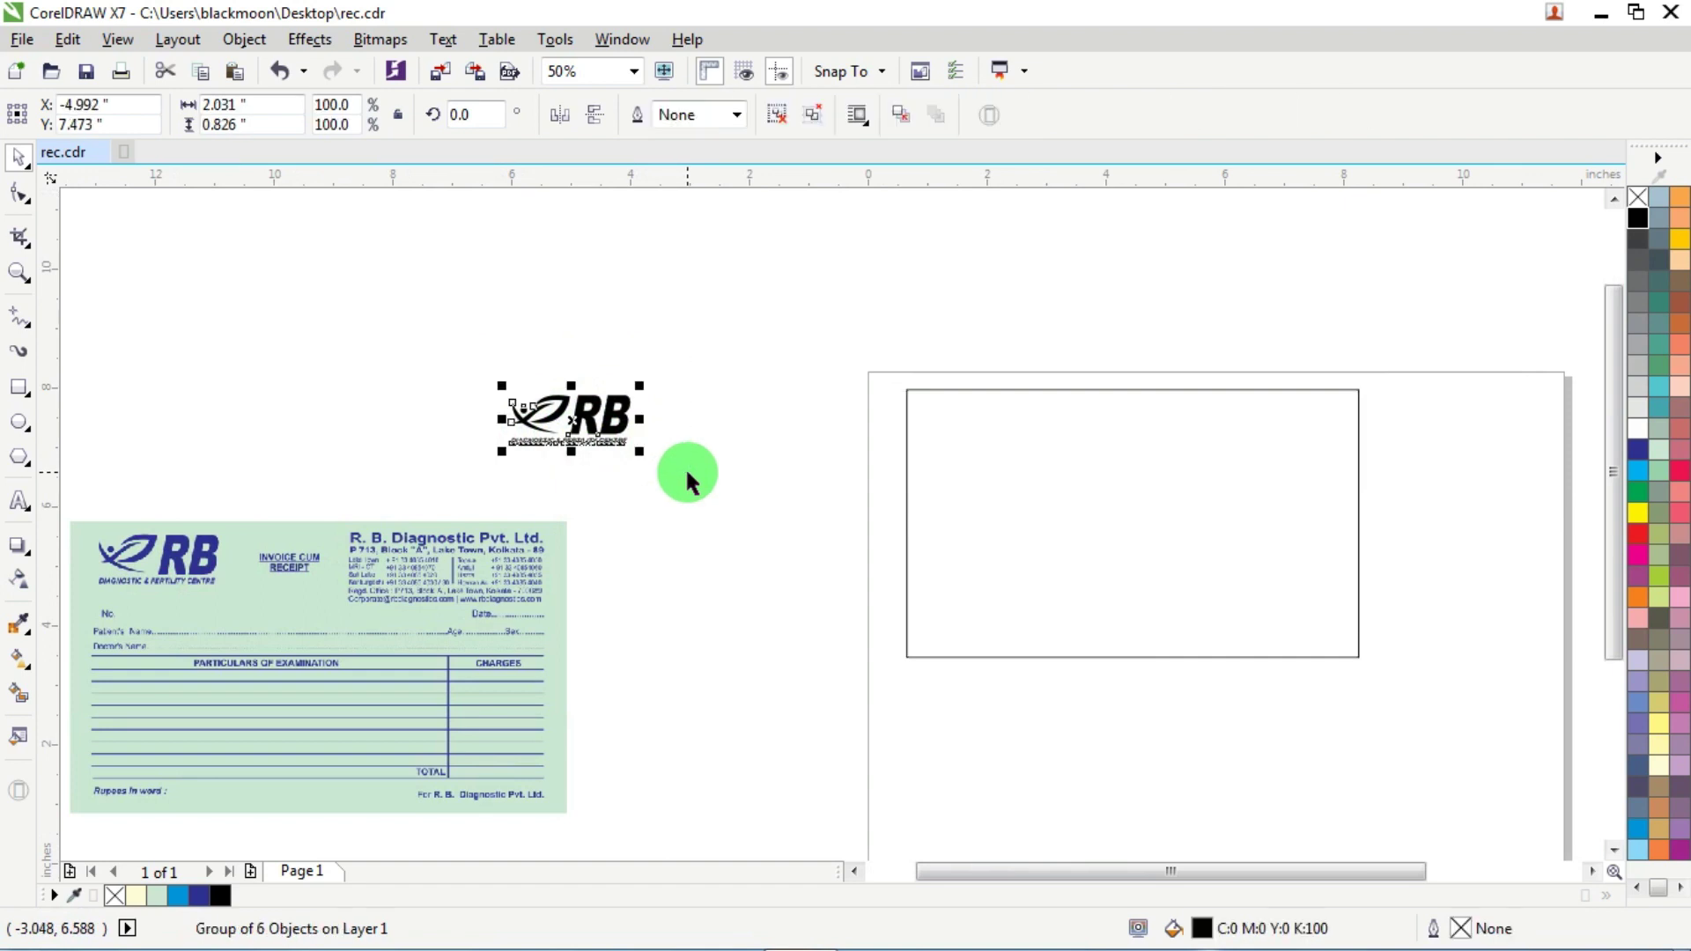
{"action": "scroll", "coordinate": [601, 422], "scroll_direction": "up", "scroll_amount": 4}
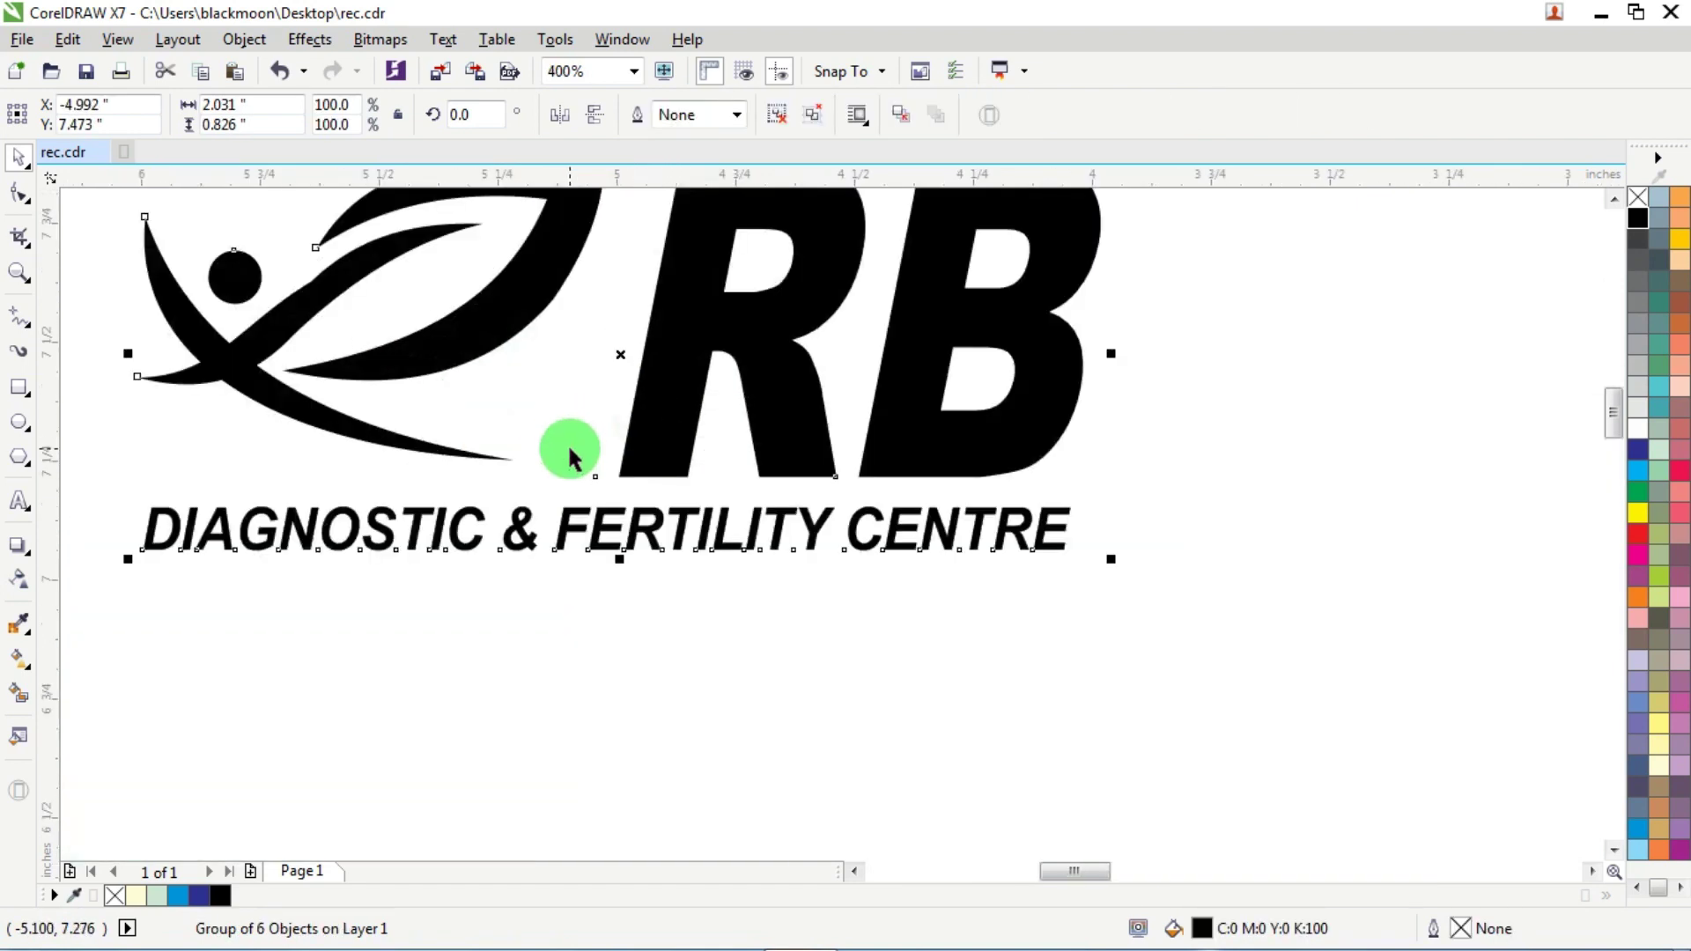
{"action": "scroll", "coordinate": [451, 445], "scroll_direction": "down", "scroll_amount": 2}
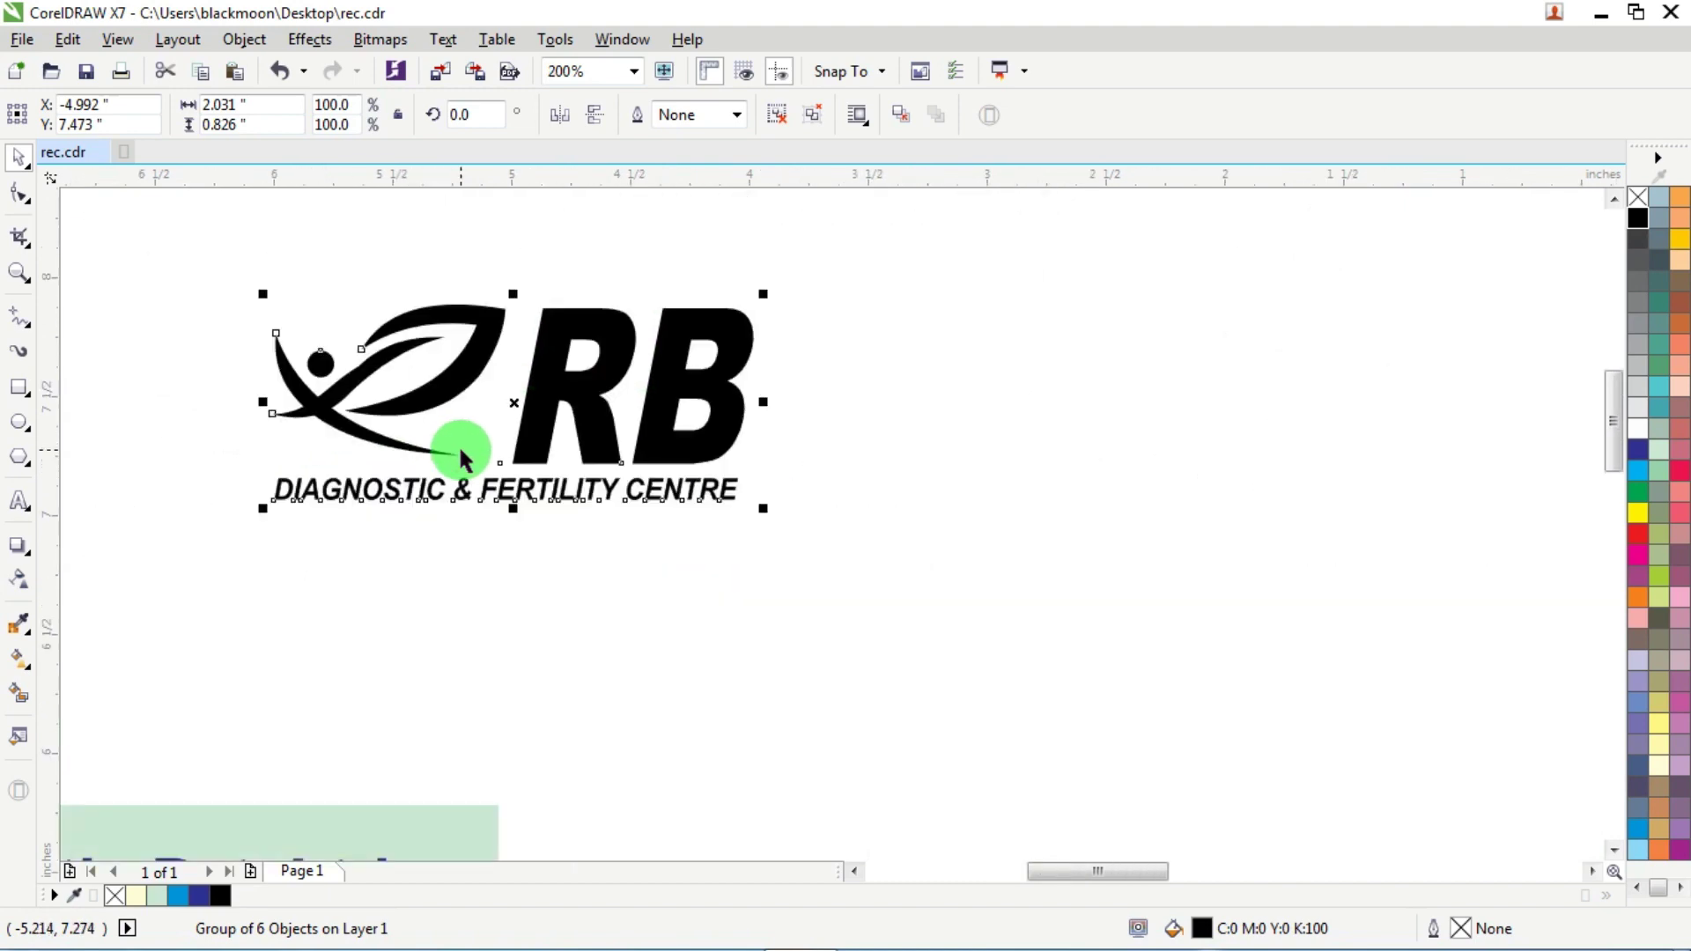
{"action": "scroll", "coordinate": [455, 449], "scroll_direction": "down", "scroll_amount": 2}
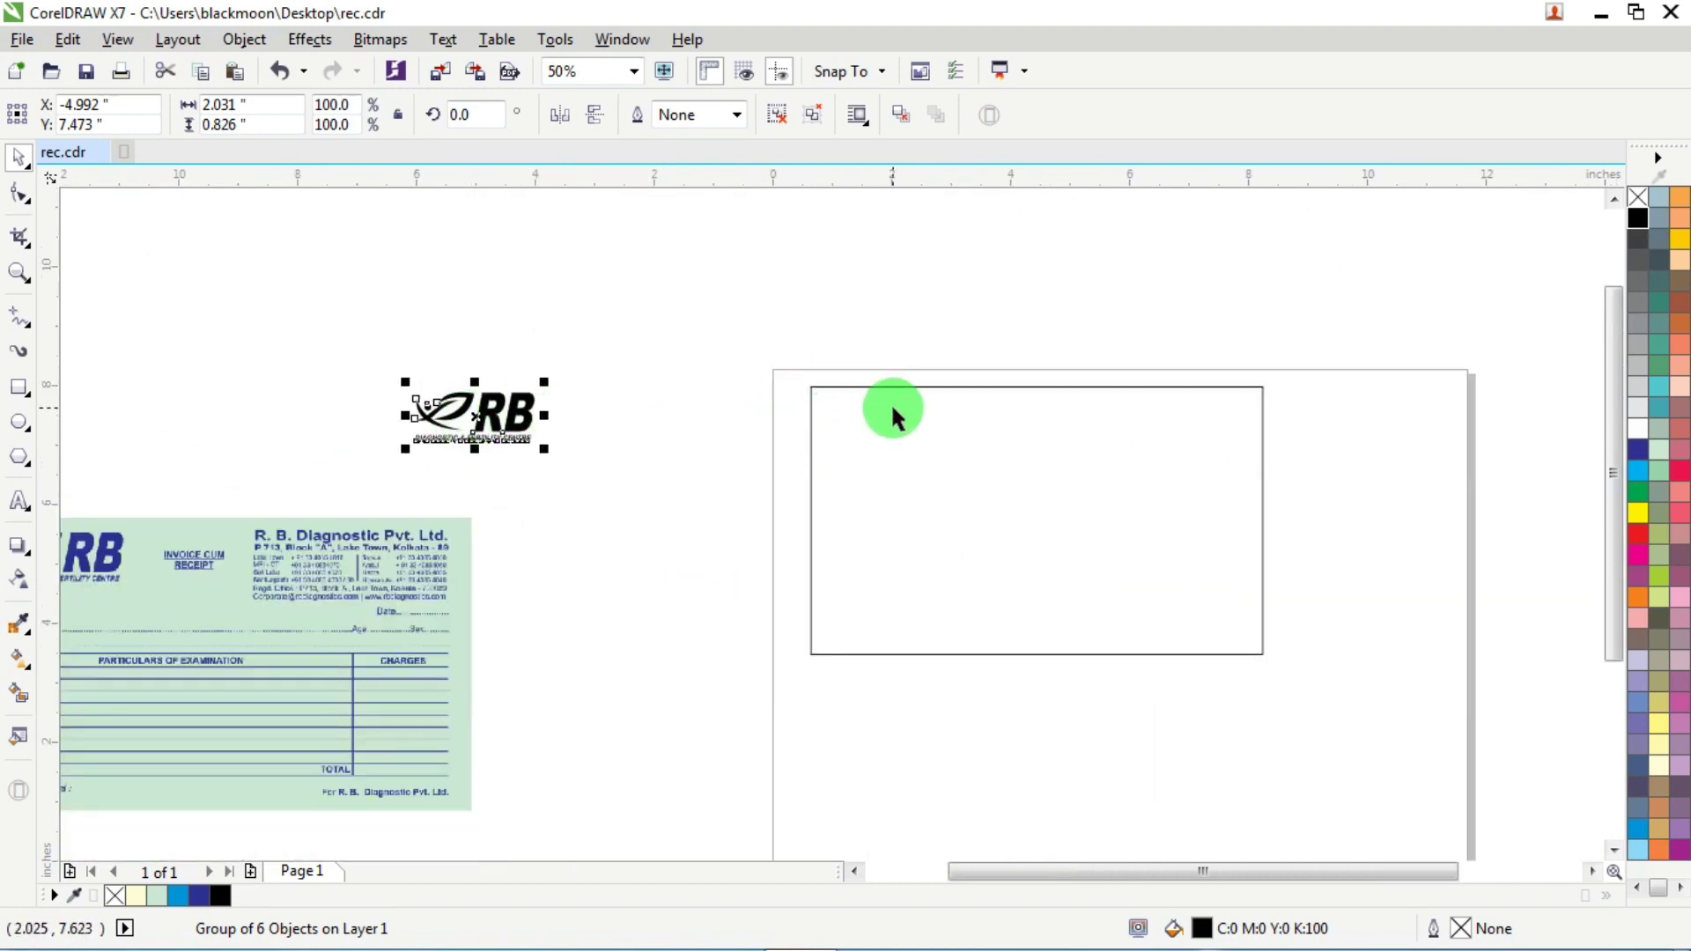
{"action": "left_click", "coordinate": [529, 278]}
{"action": "left_click", "coordinate": [524, 397]}
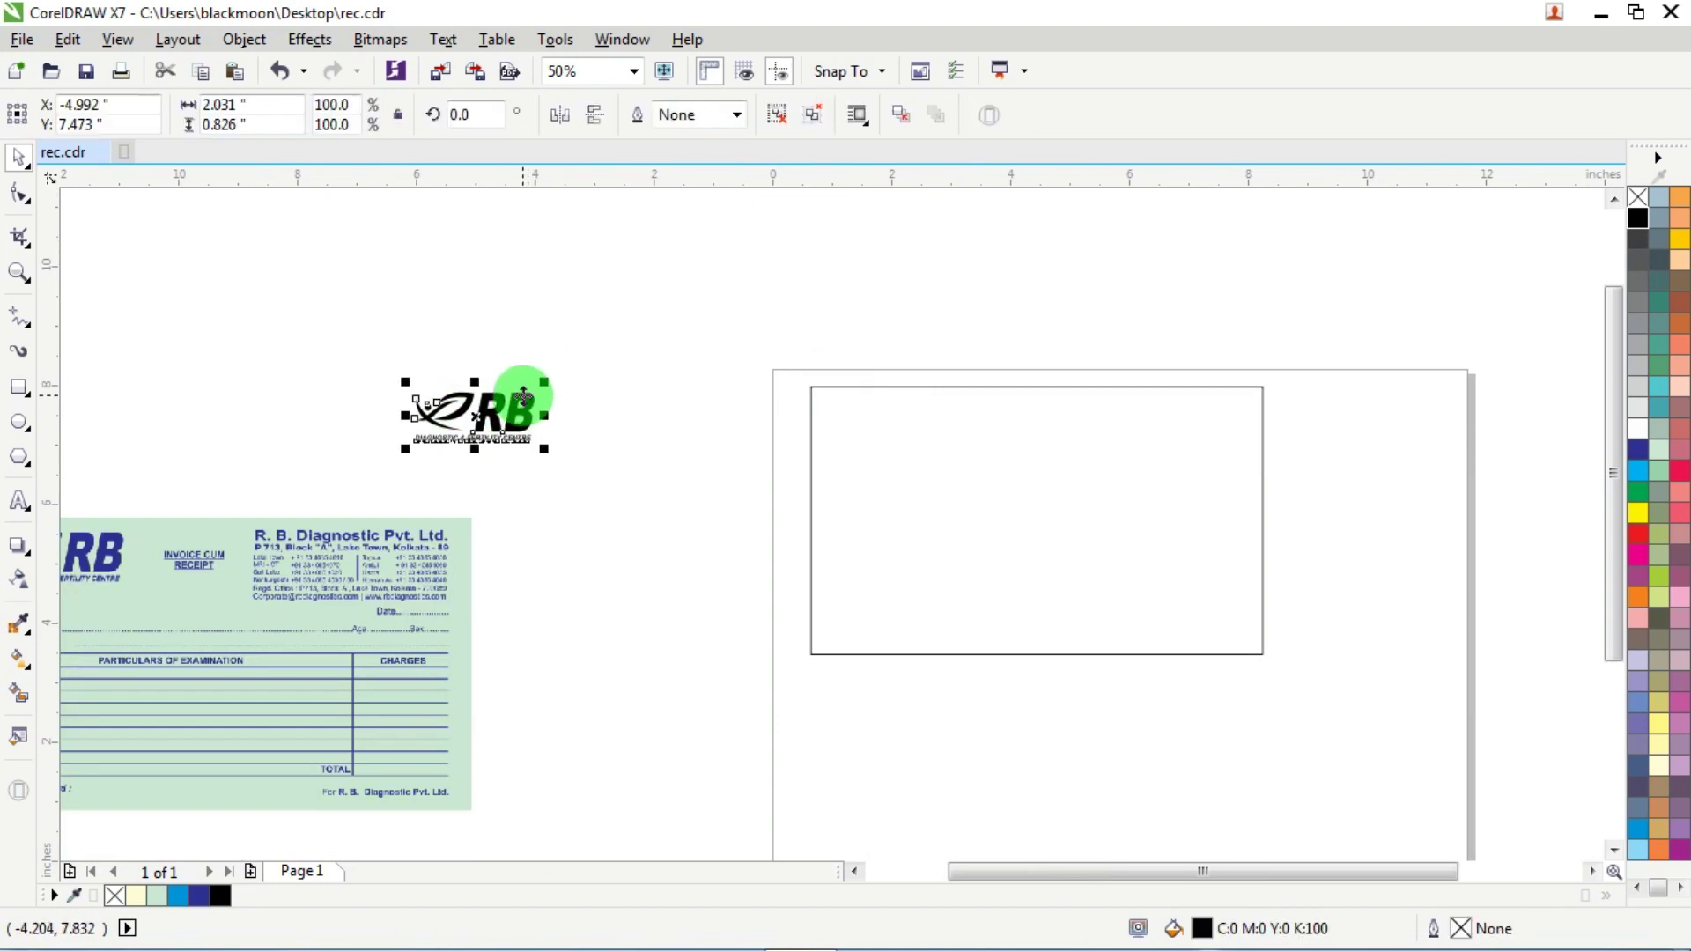
{"action": "scroll", "coordinate": [893, 398], "scroll_direction": "up", "scroll_amount": 1}
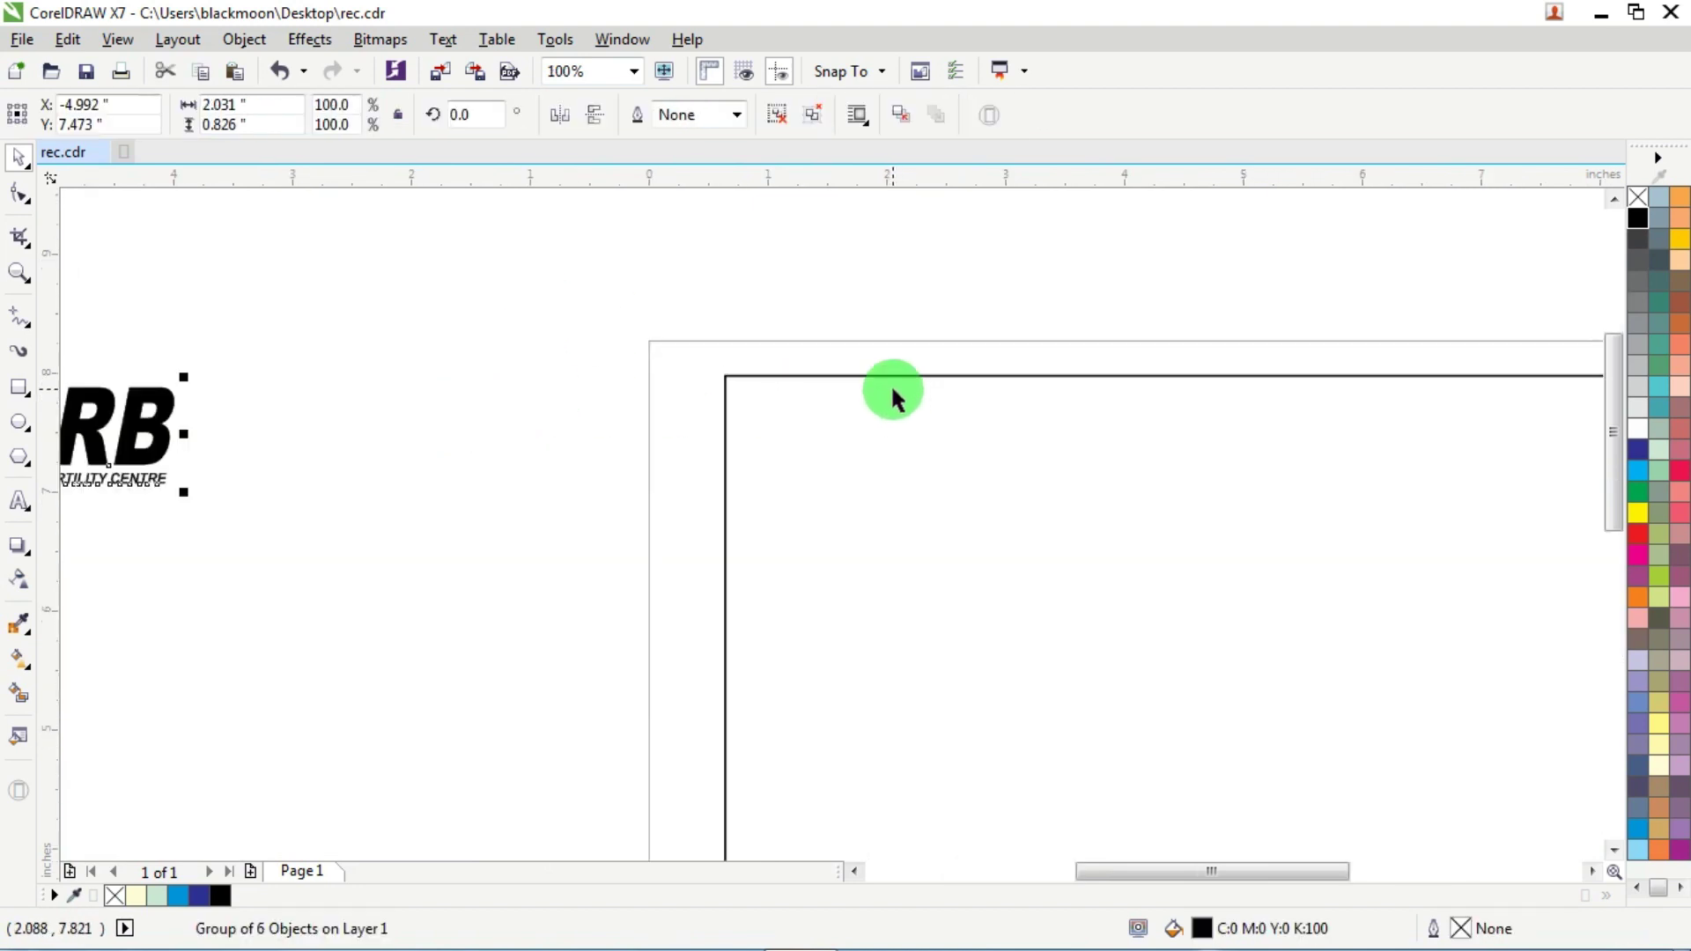
{"action": "left_click", "coordinate": [771, 376], "text": "shift"}
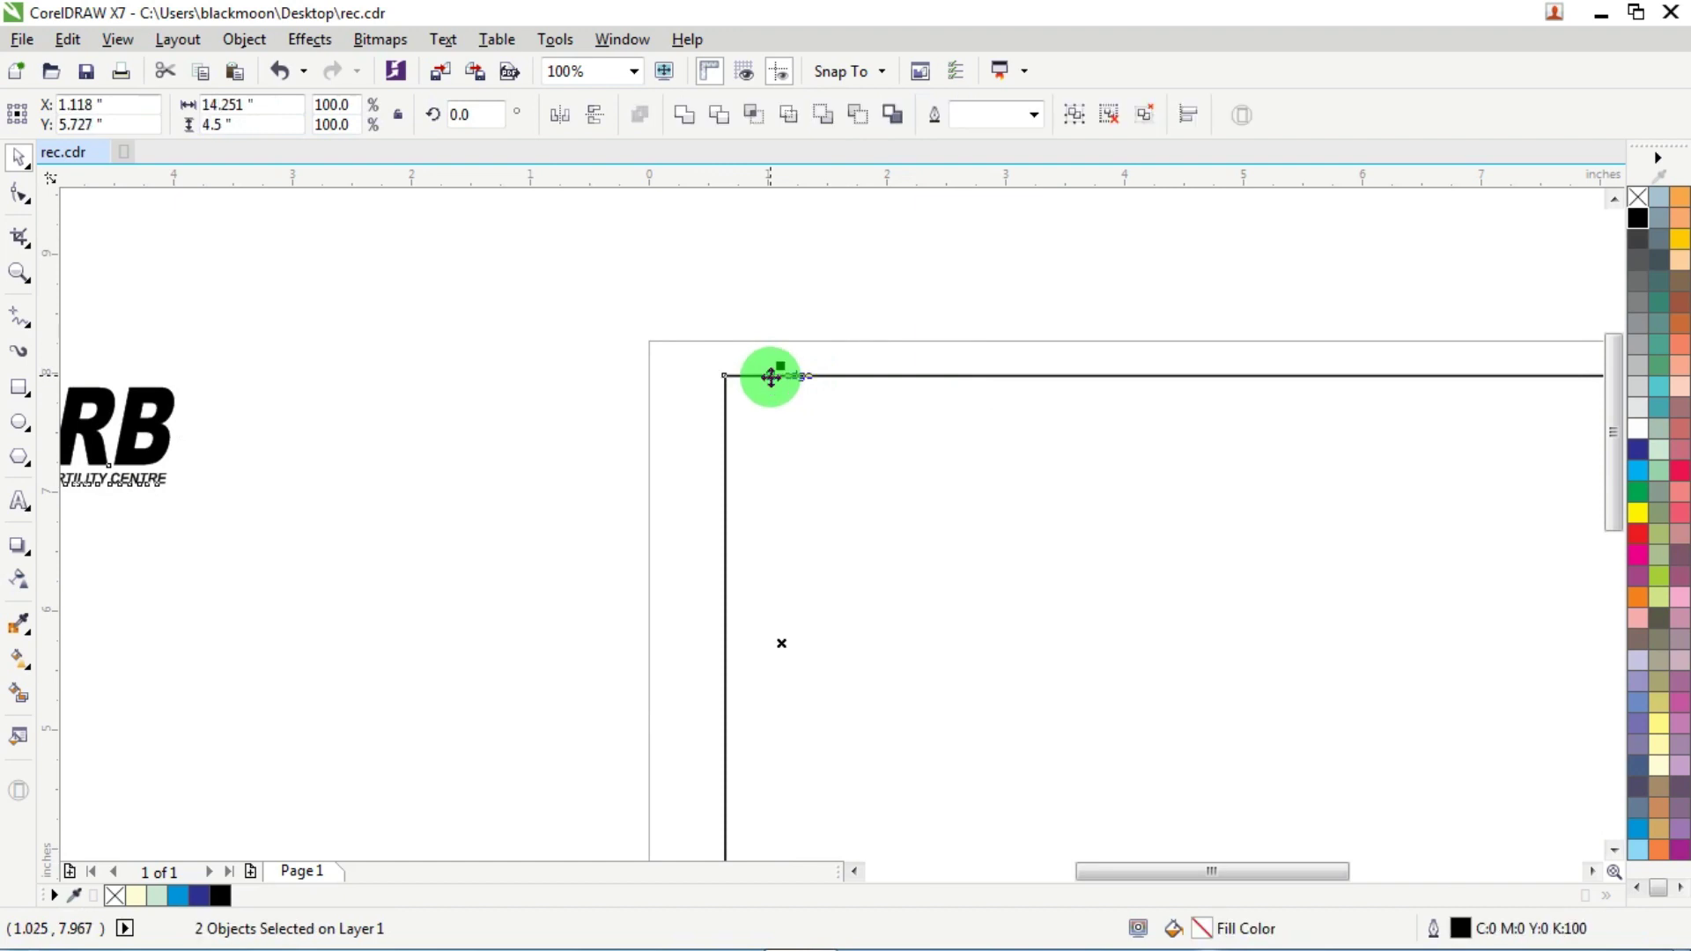
{"action": "scroll", "coordinate": [771, 376], "scroll_direction": "down", "scroll_amount": 2}
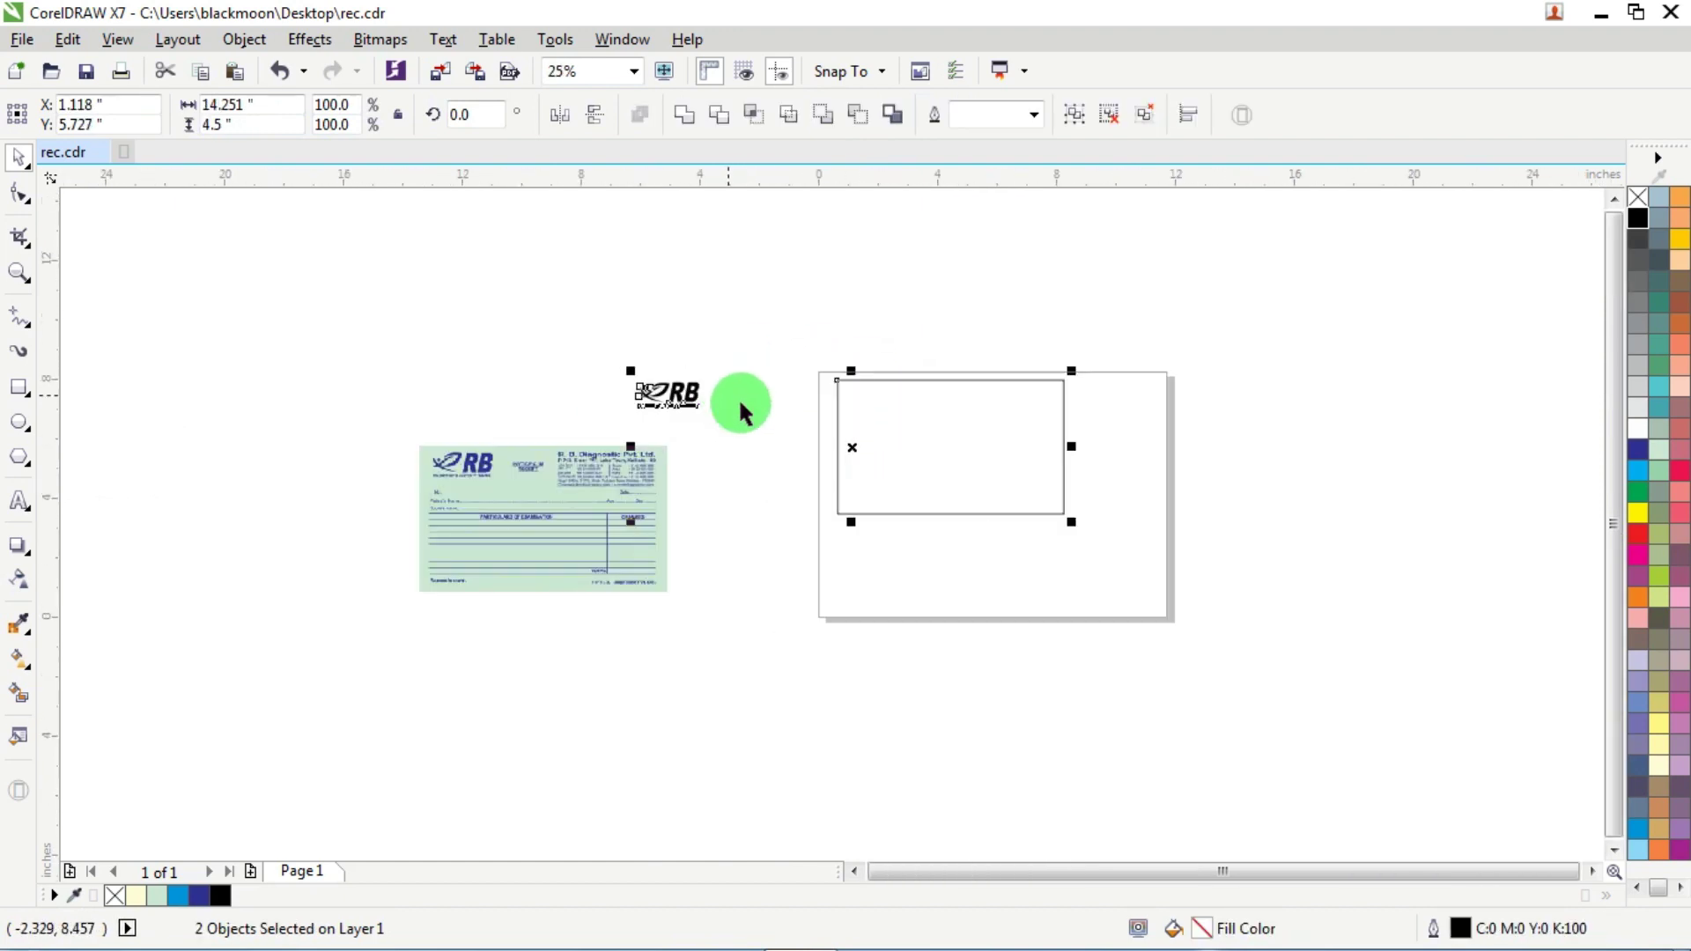
{"action": "left_click_drag", "start_coordinate": [855, 446], "coordinate": [1133, 367]}
{"action": "key", "text": "ctrl+z"}
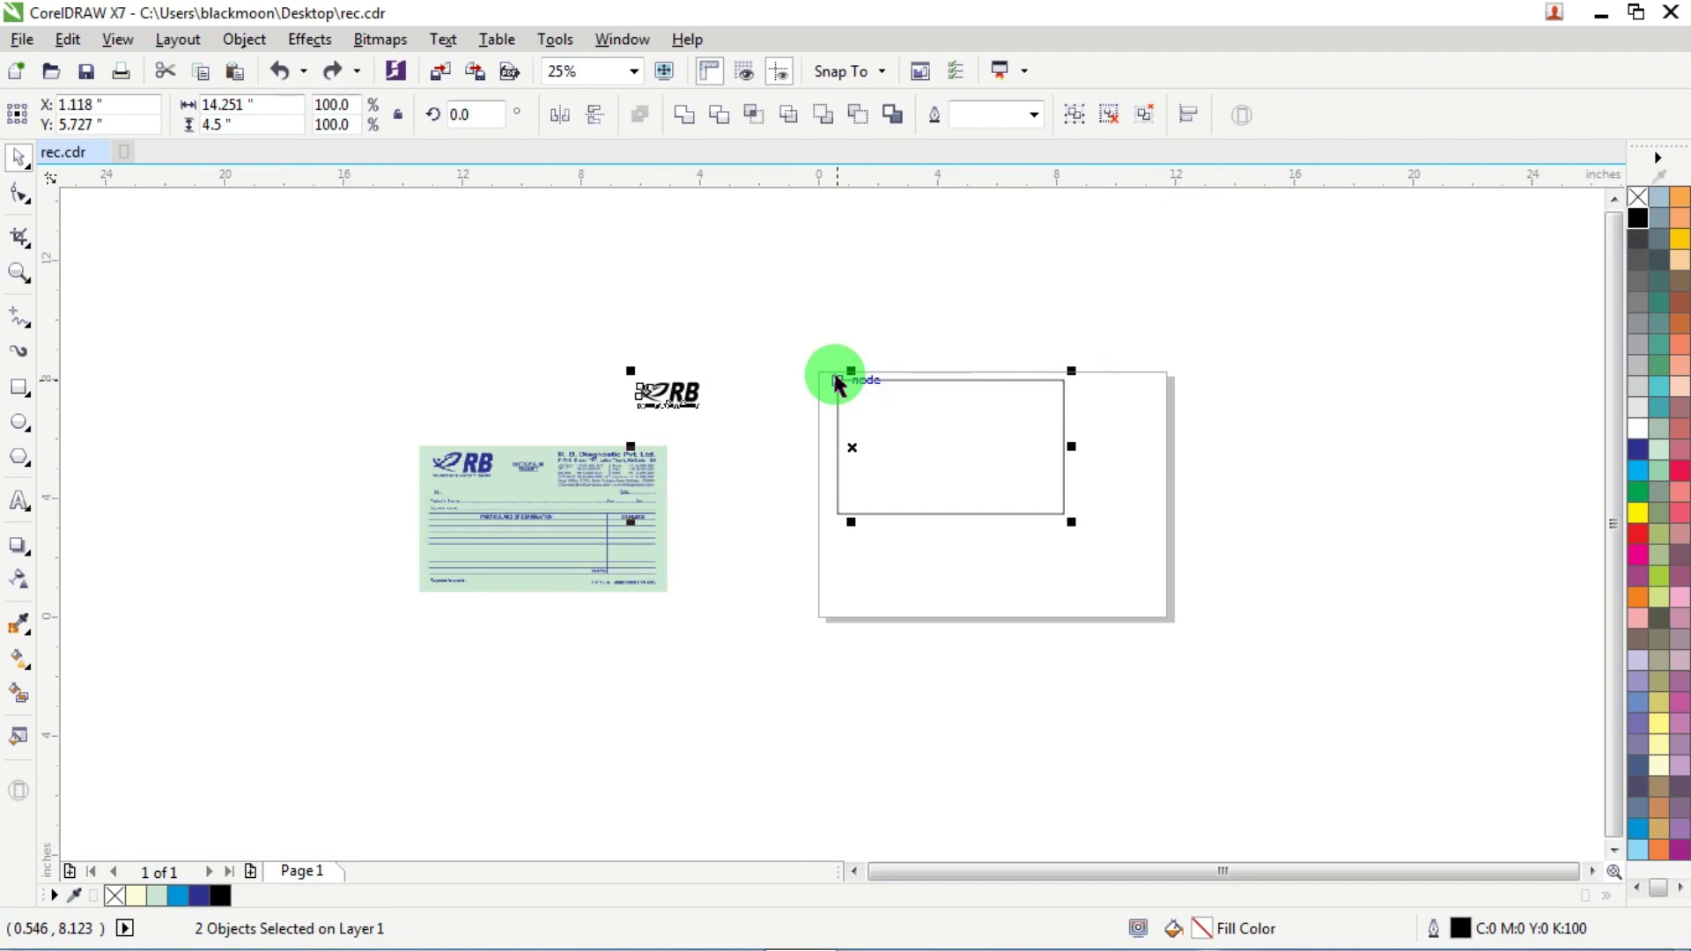
{"action": "key", "text": "ctrl+shift+z"}
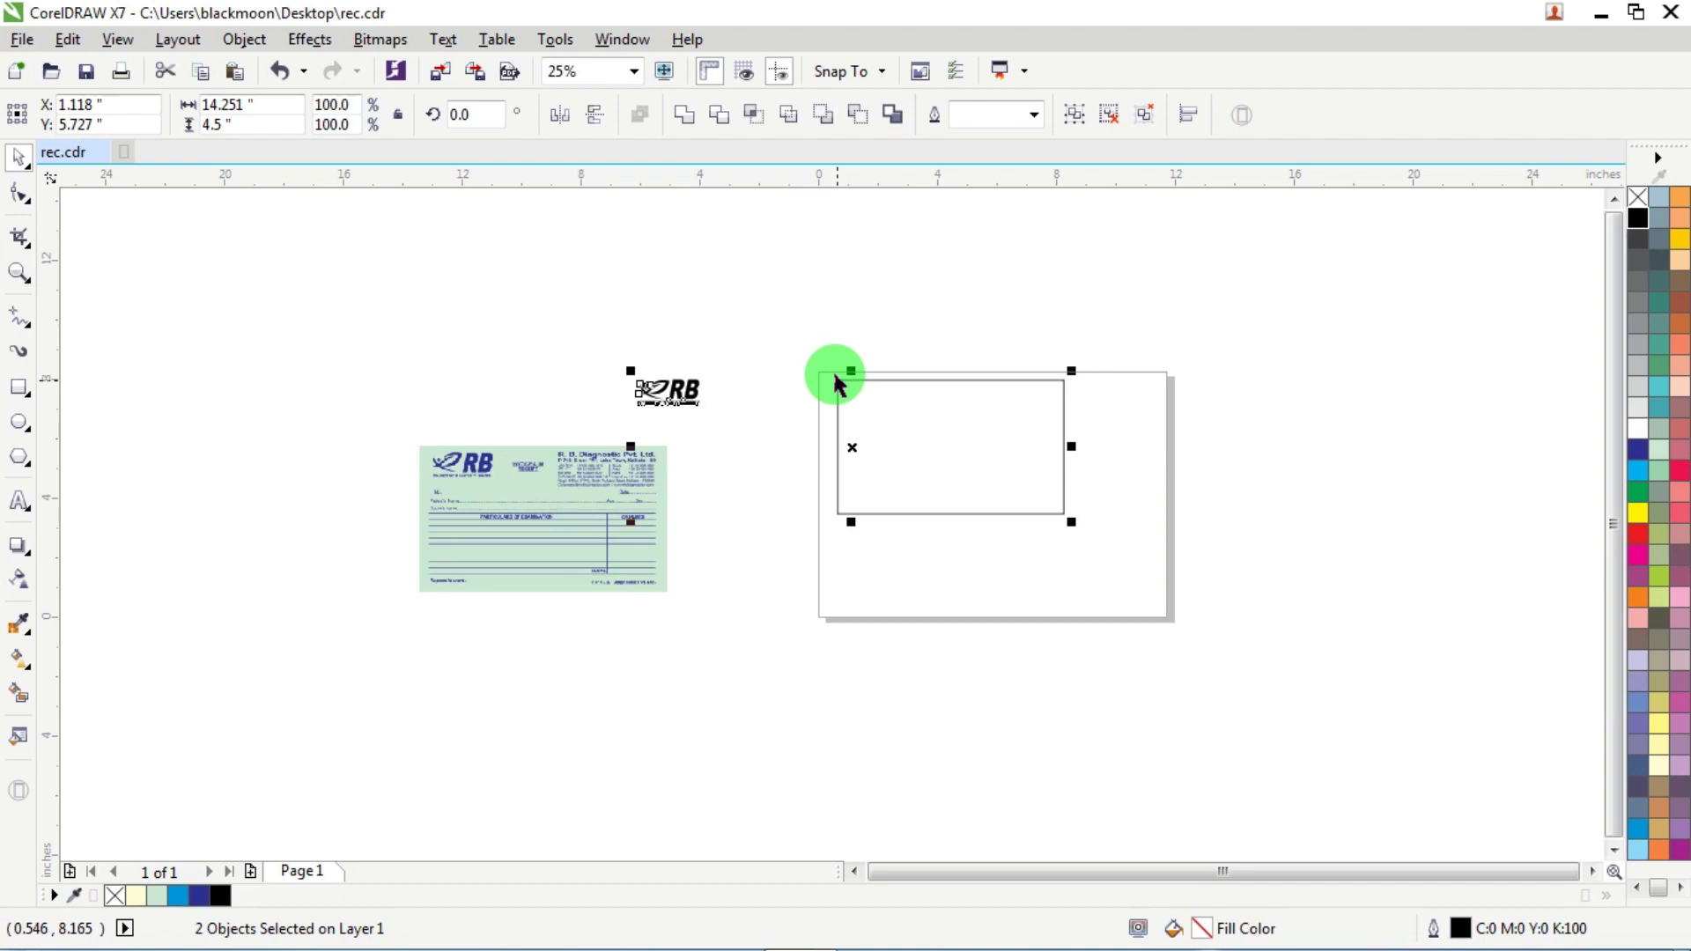
{"action": "key", "text": "l"}
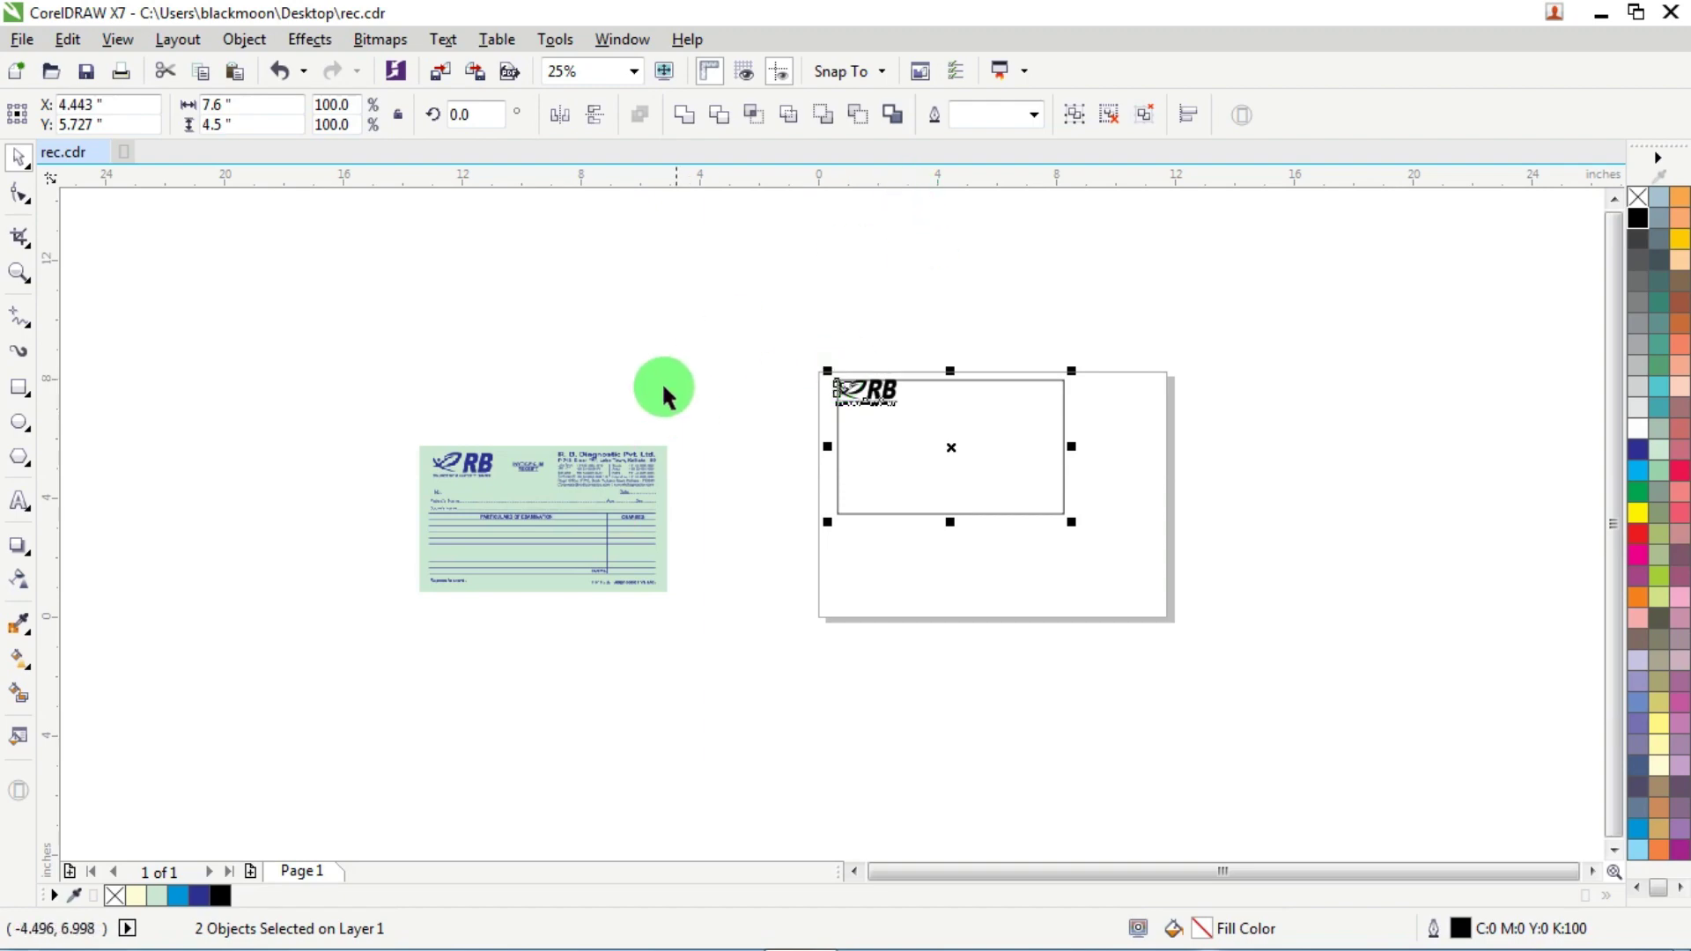
{"action": "left_click", "coordinate": [695, 438]}
- Add the text "R. B. Diagnostic Pvt. Ltd." in Arial 11 pt above the reference receipt's header
{"action": "scroll", "coordinate": [579, 462], "scroll_direction": "up", "scroll_amount": 1}
{"action": "scroll", "coordinate": [476, 459], "scroll_direction": "up", "scroll_amount": 2}
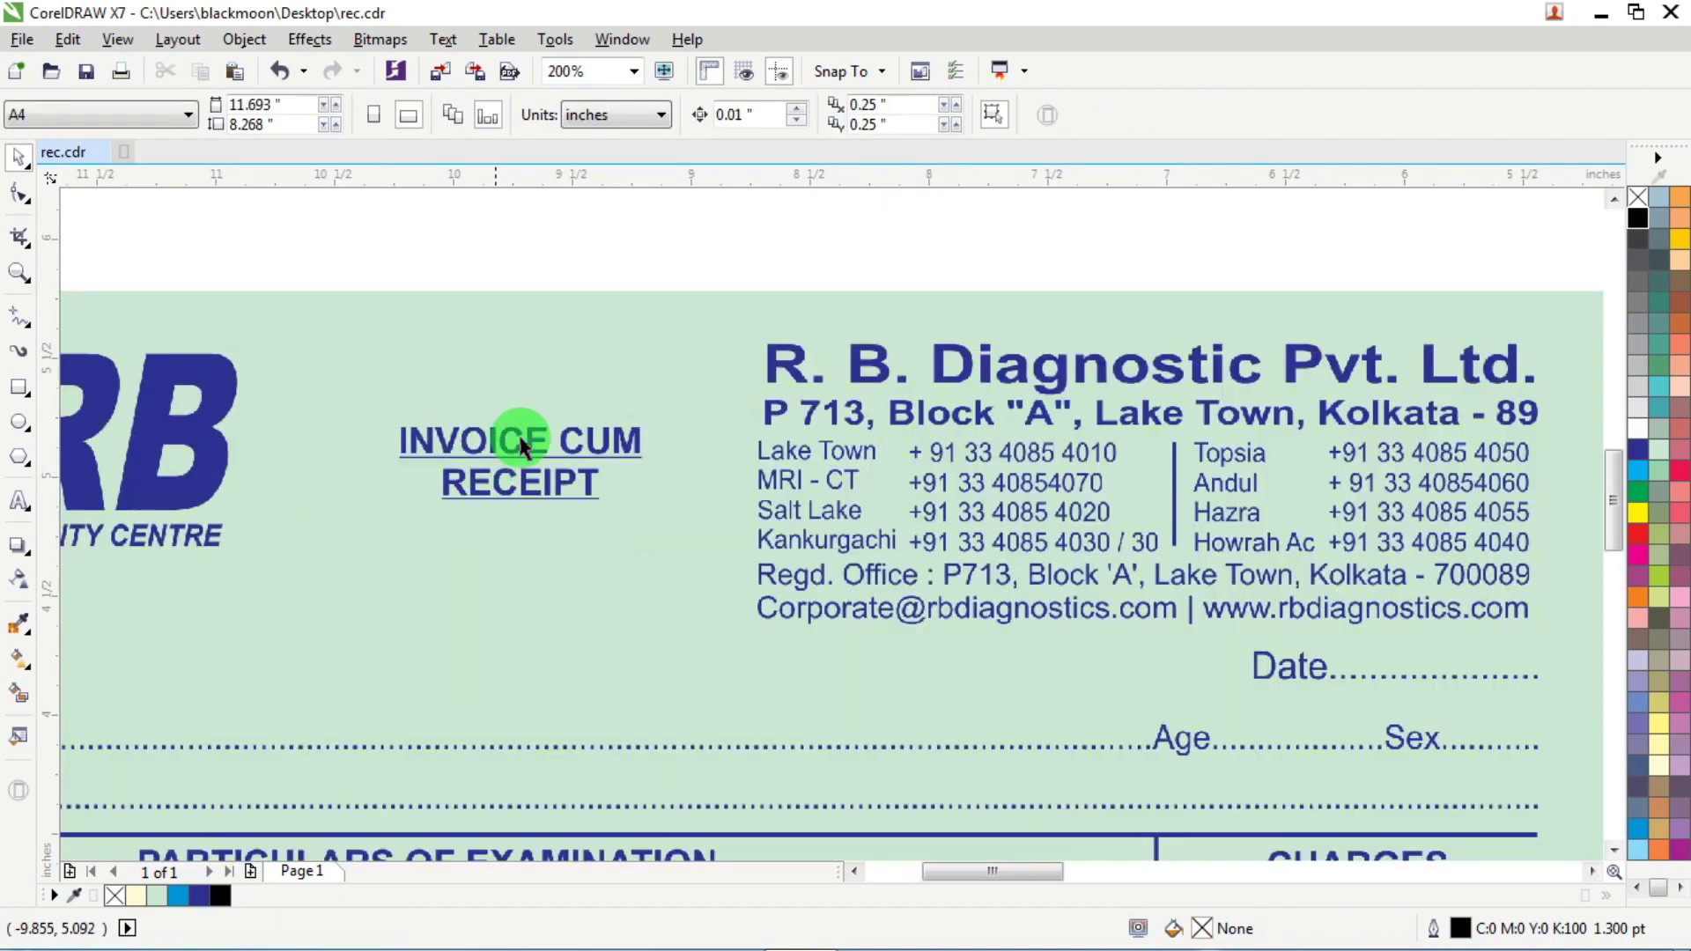
{"action": "scroll", "coordinate": [1102, 401], "scroll_direction": "down", "scroll_amount": 2}
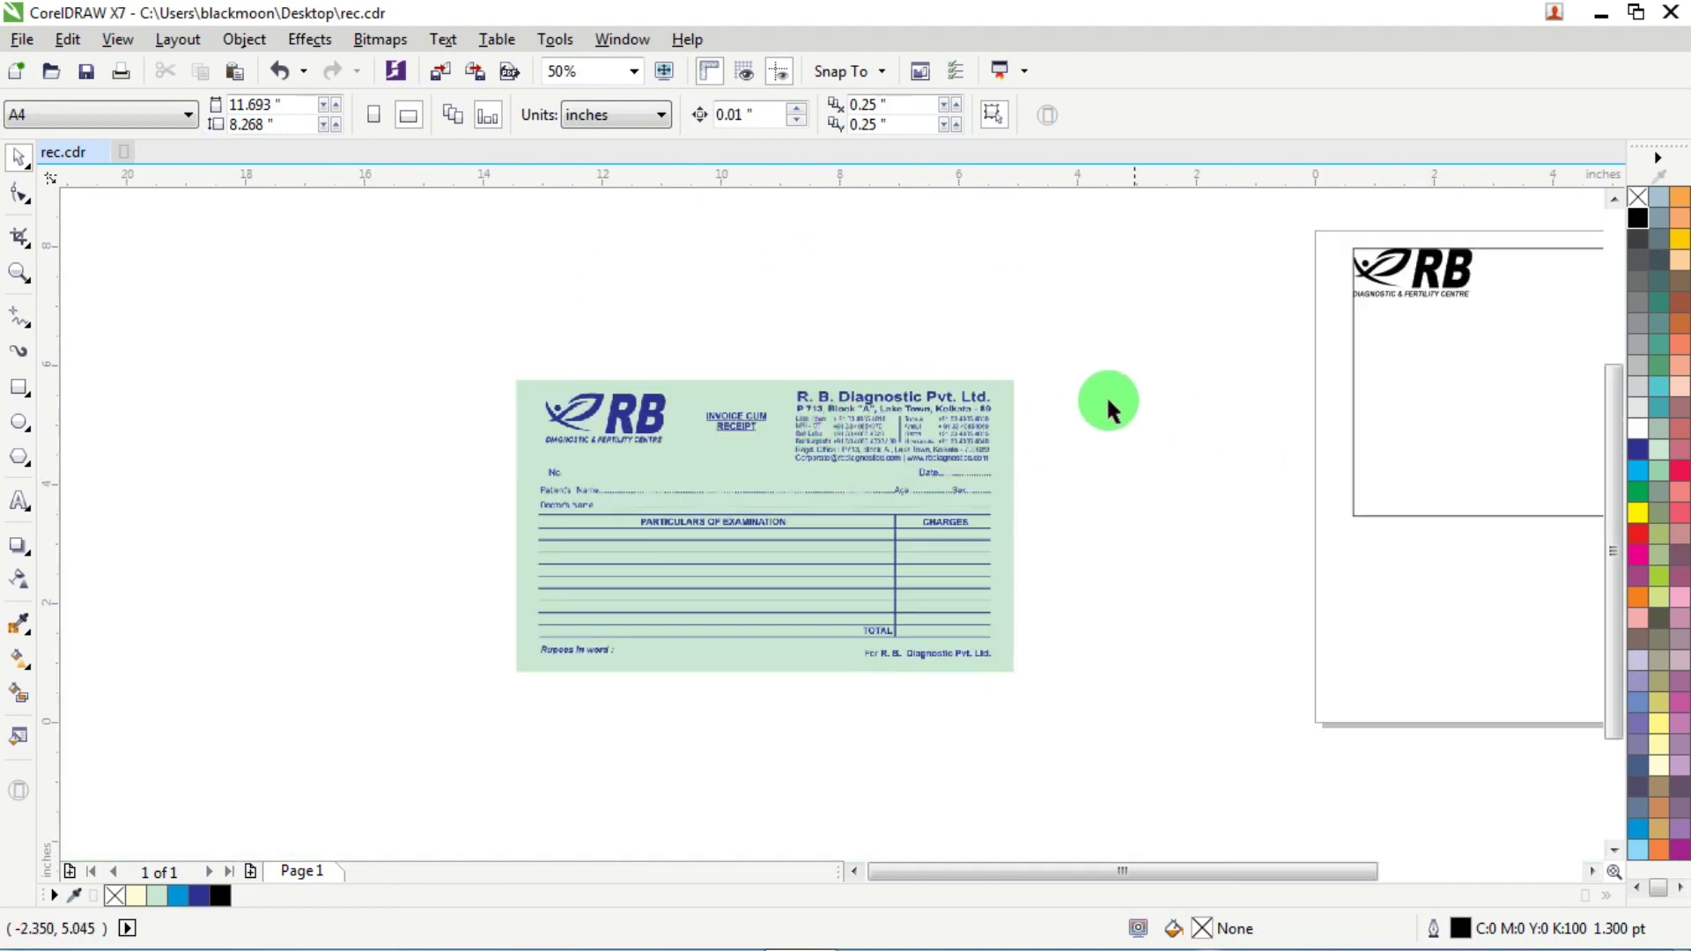
{"action": "scroll", "coordinate": [1063, 401], "scroll_direction": "up", "scroll_amount": 2}
{"action": "scroll", "coordinate": [502, 414], "scroll_direction": "down", "scroll_amount": 1}
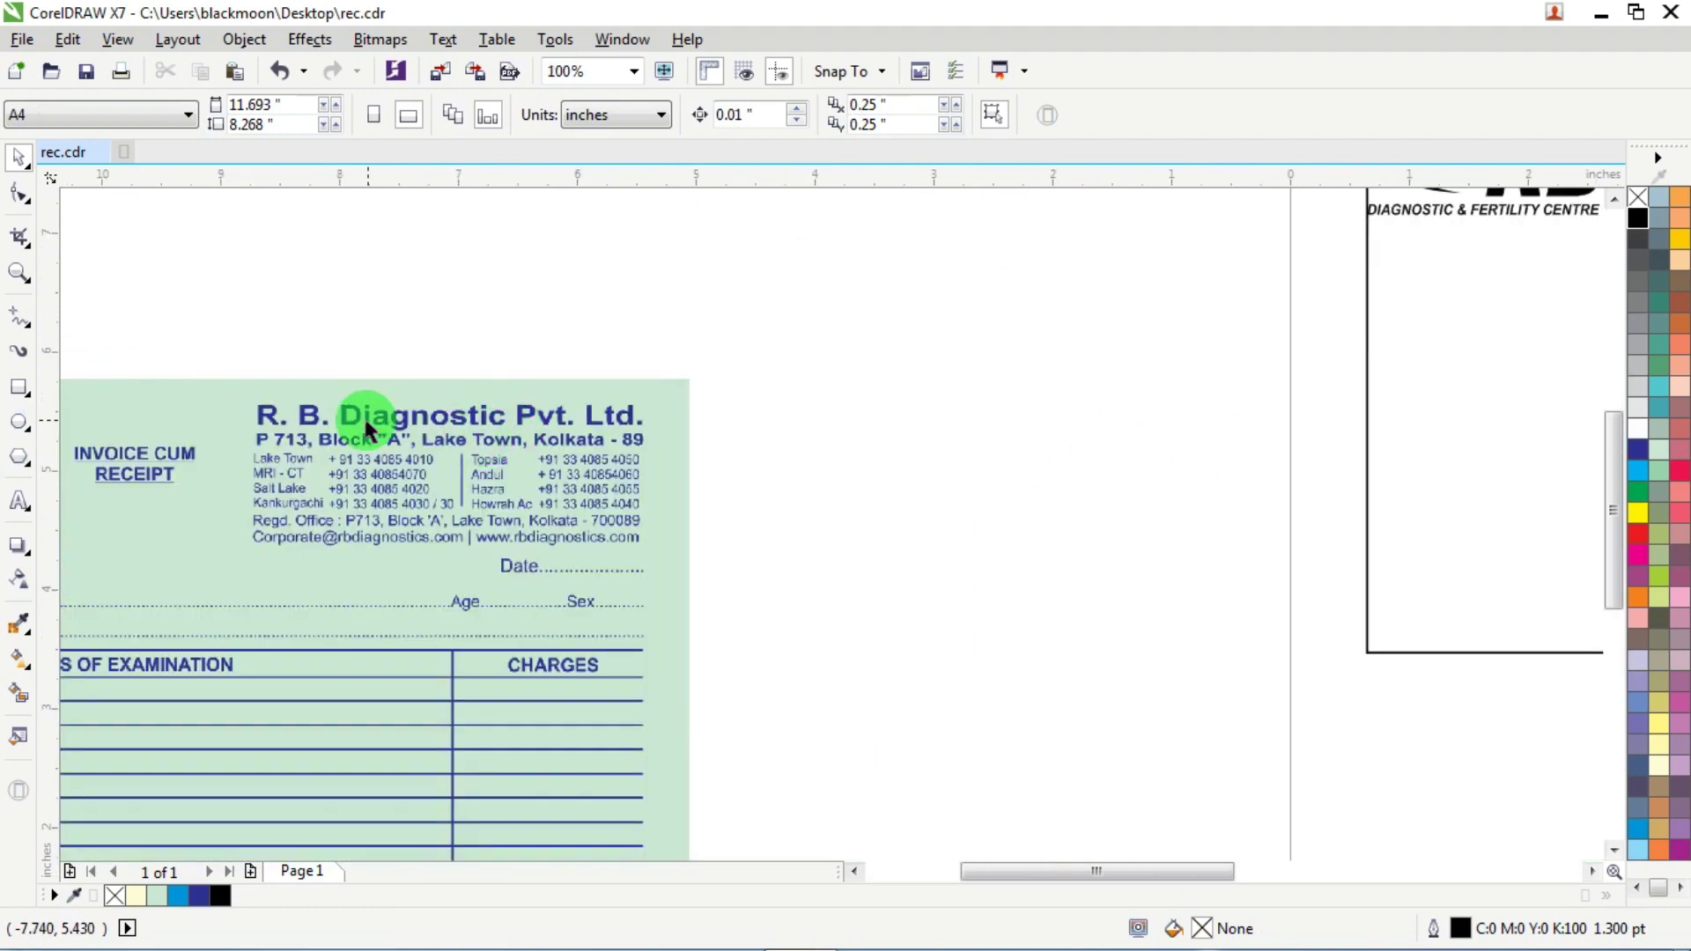
{"action": "scroll", "coordinate": [357, 417], "scroll_direction": "up", "scroll_amount": 1}
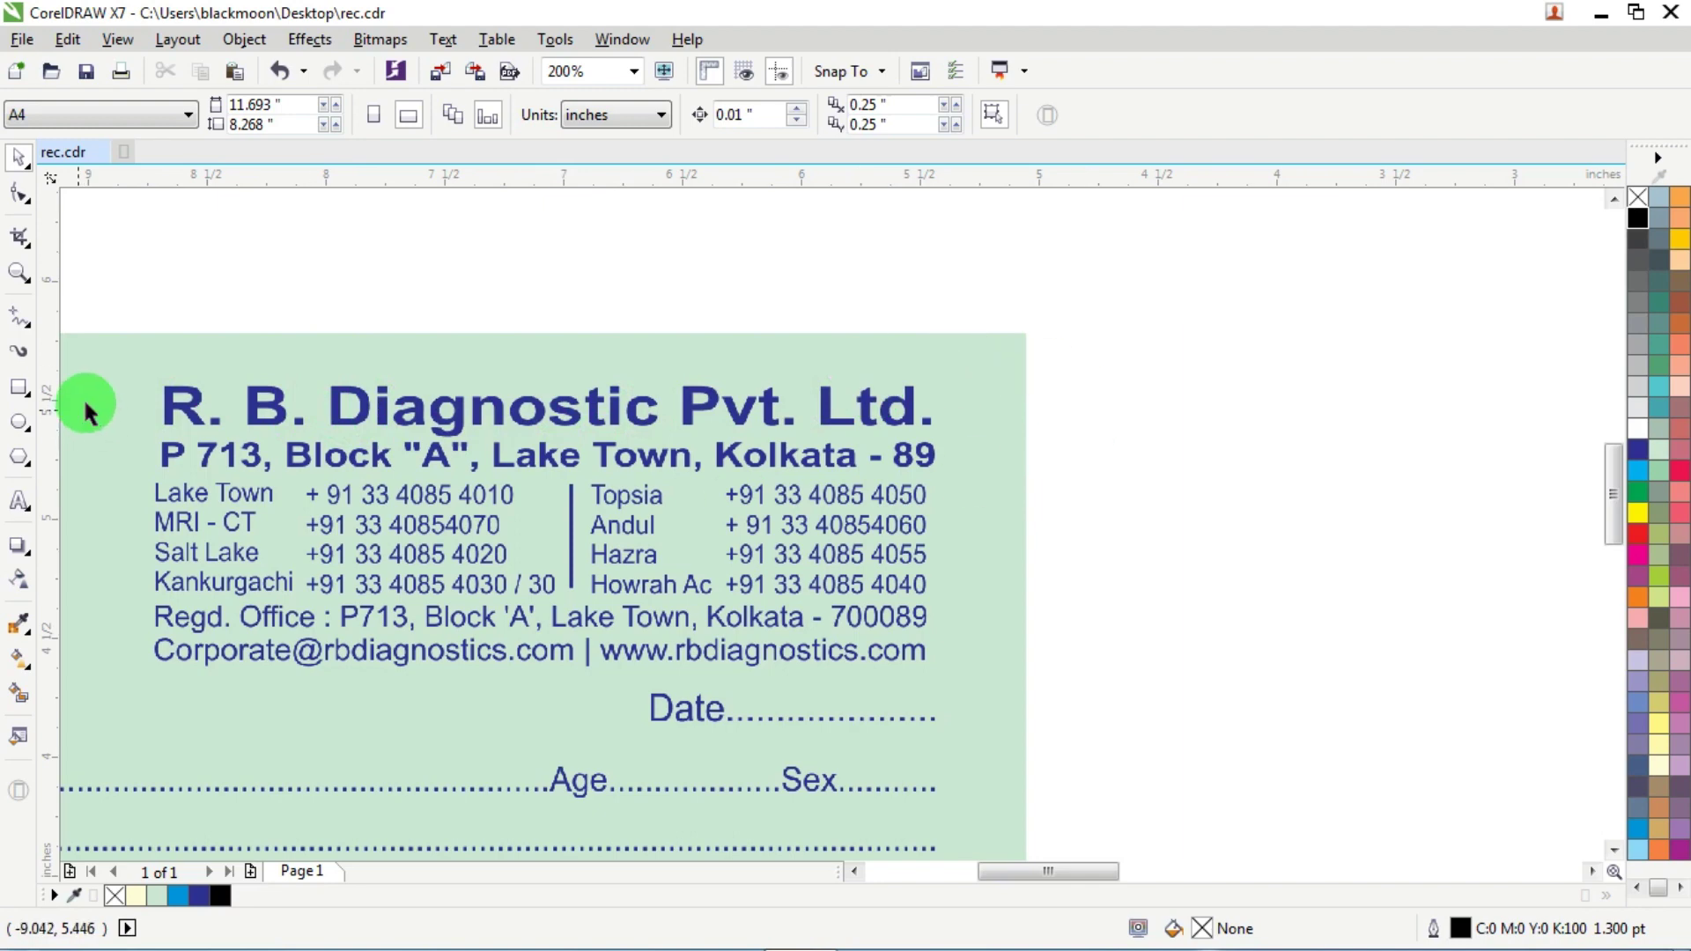
{"action": "left_click", "coordinate": [21, 503]}
{"action": "left_click", "coordinate": [726, 253]}
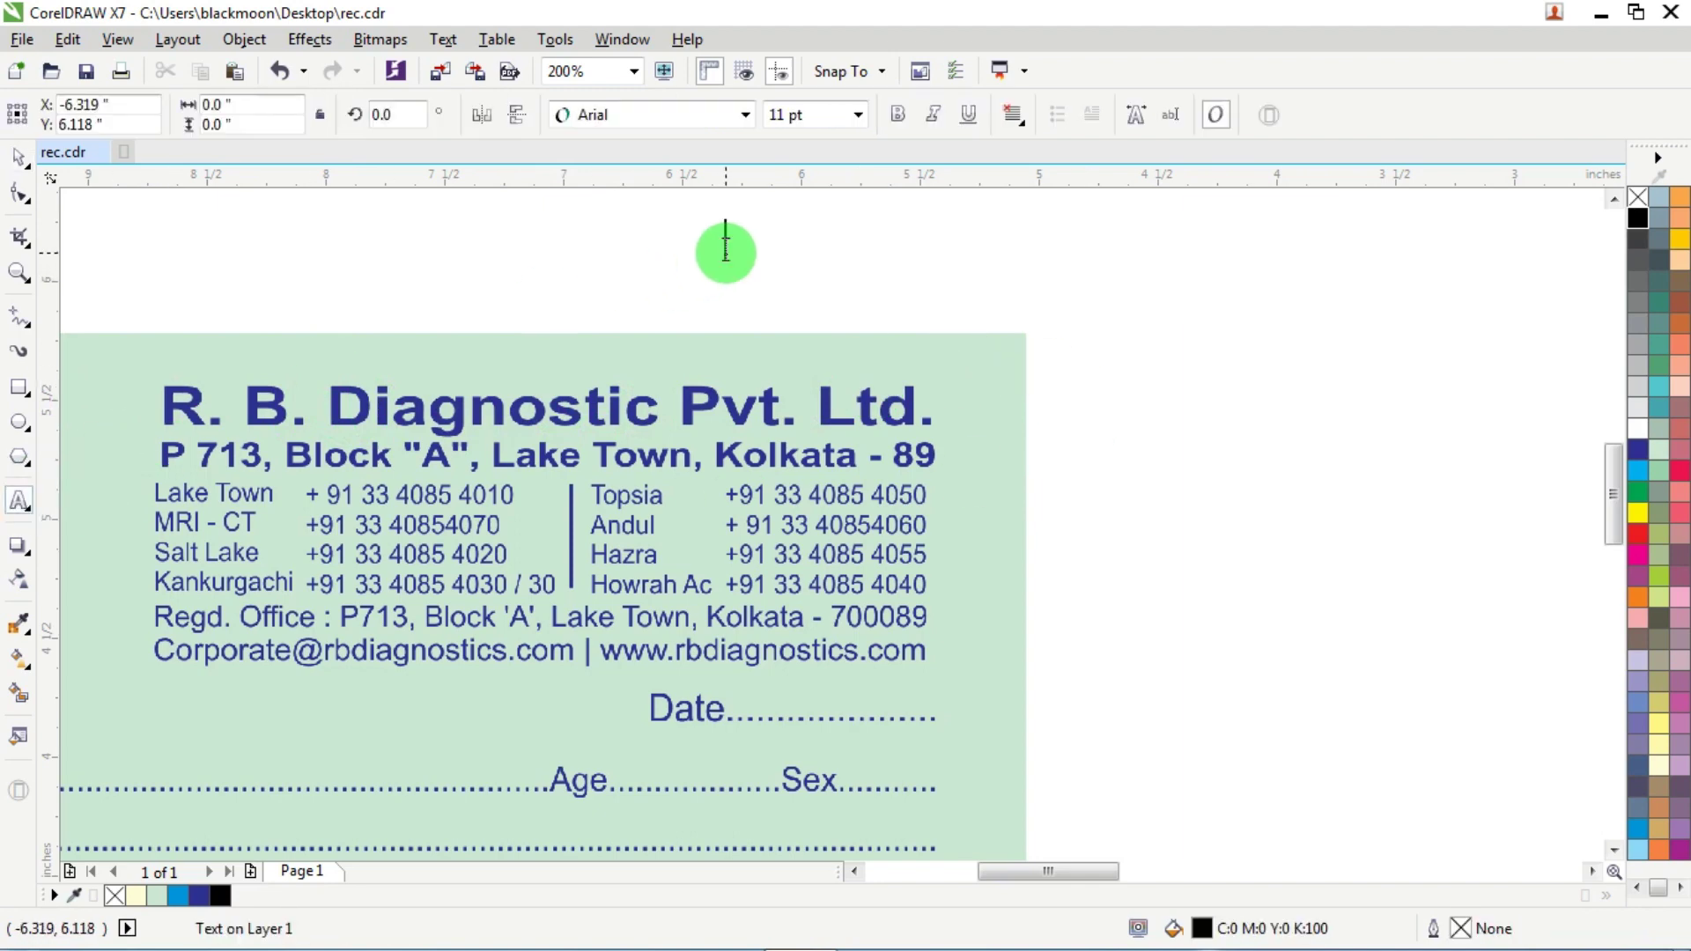
{"action": "type", "text": "R. B."}
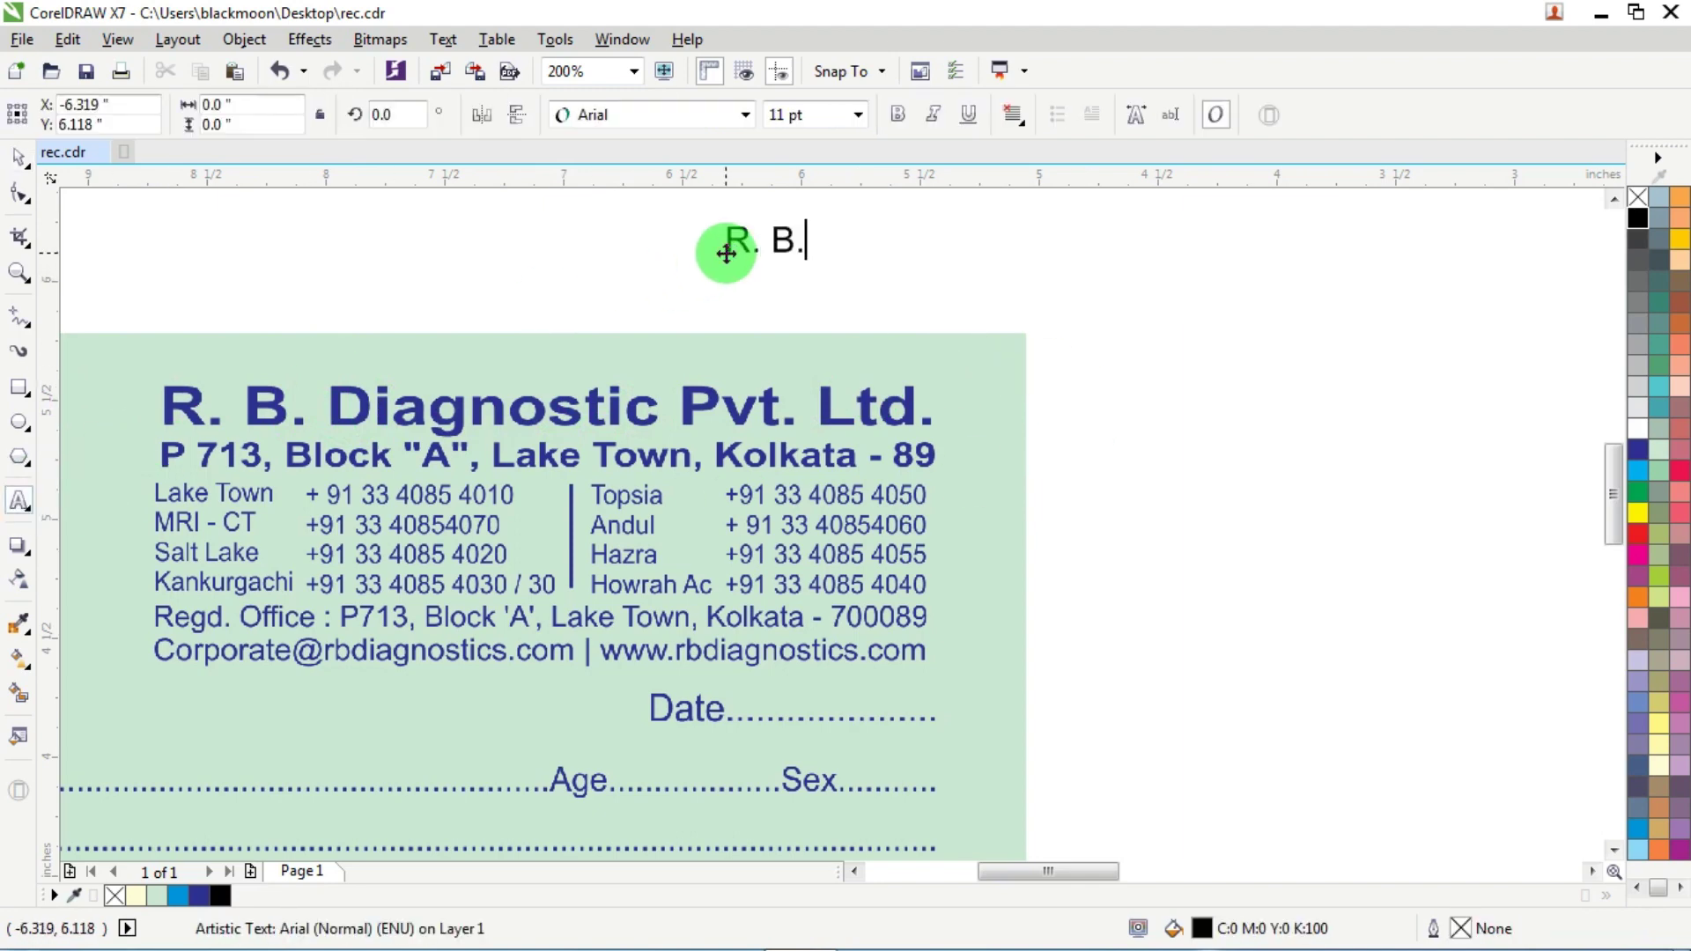
{"action": "type", "text": " Diagno"}
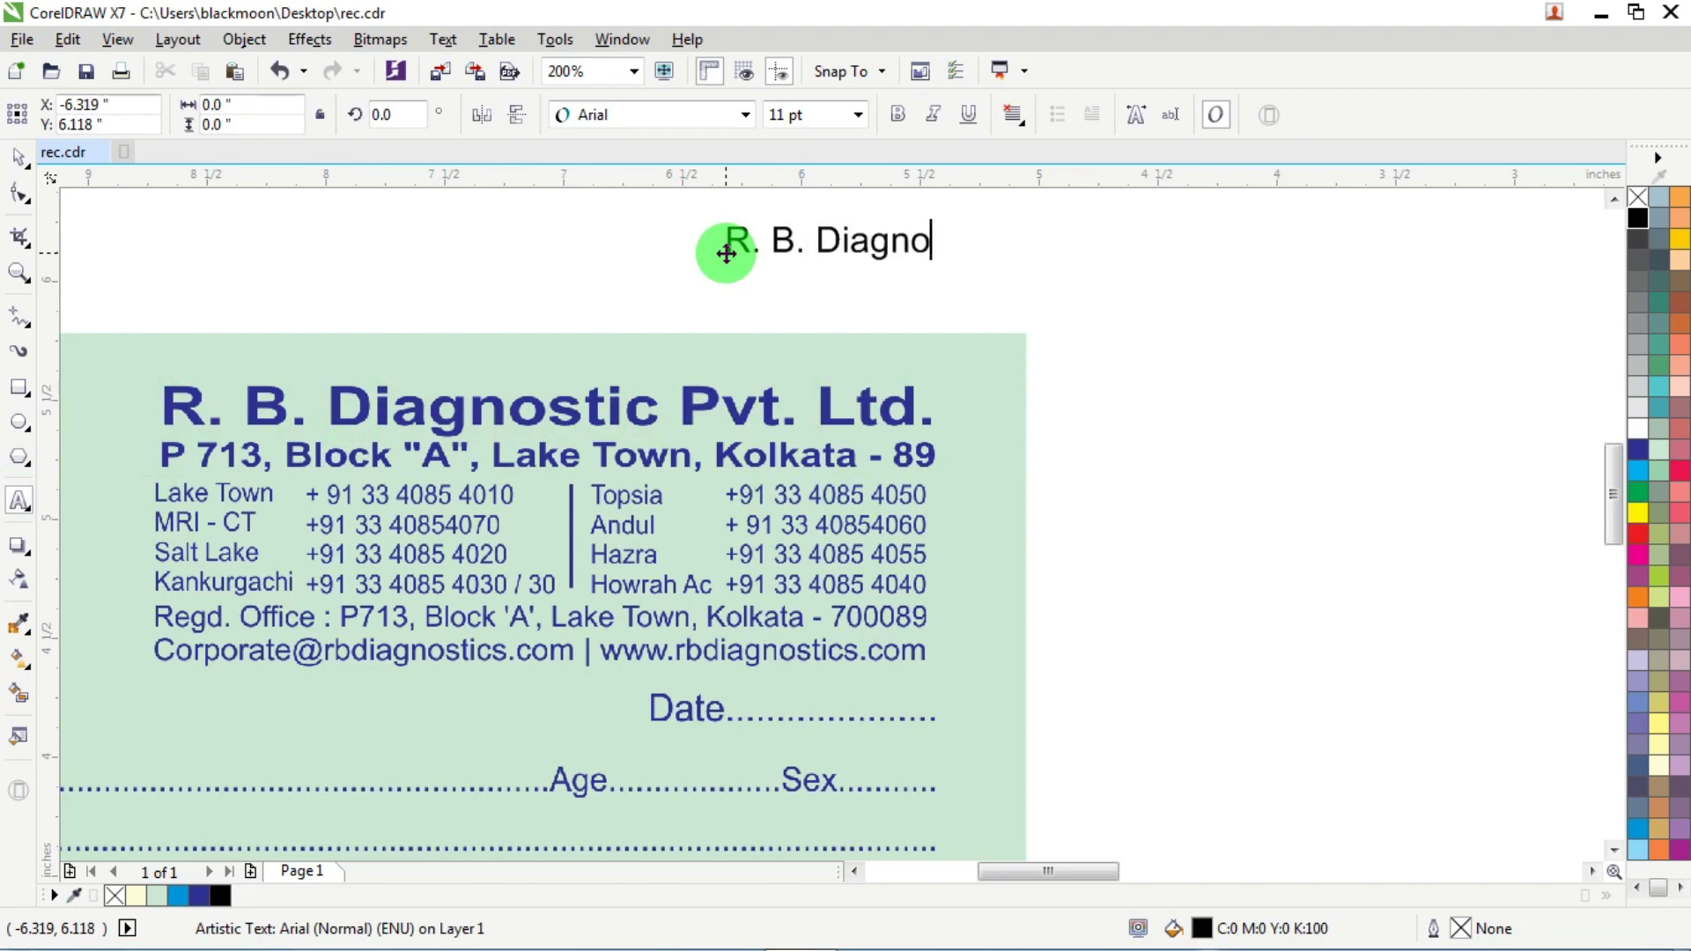
{"action": "type", "text": "stic Pvt. Ltd."}
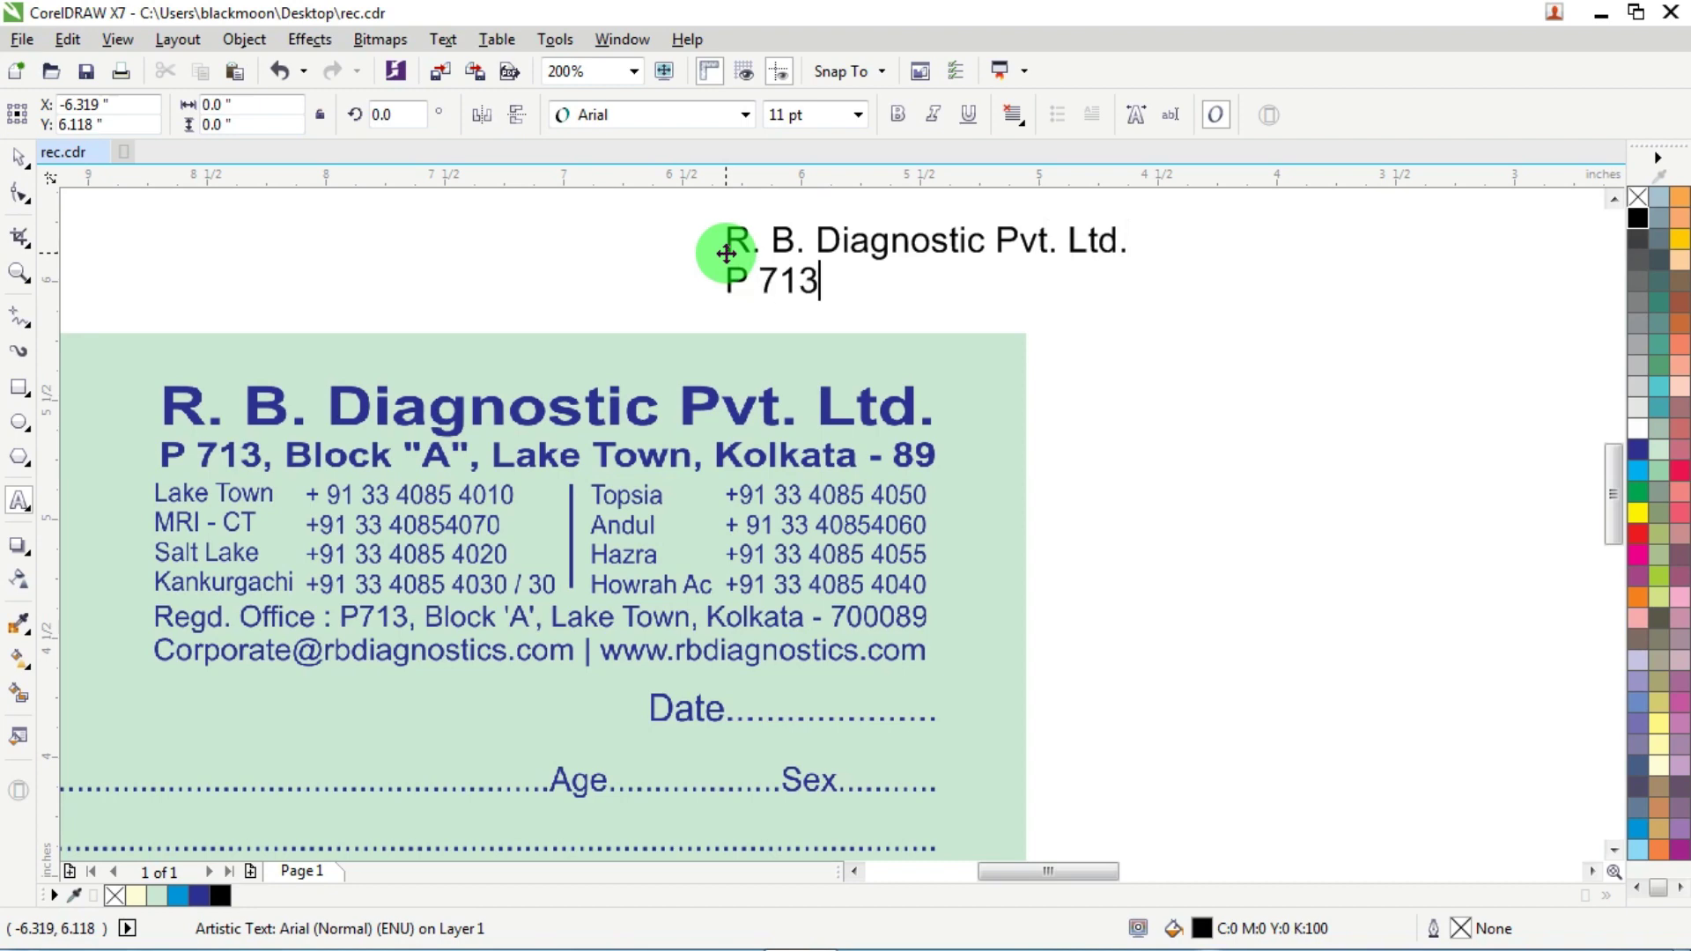
- Add the company's address as a second line below the company name, matching the reference header
{"action": "type", "text": " Blkock"}
{"action": "key", "text": "BackSpace"}
{"action": "key", "text": "BackSpace"}
{"action": "key", "text": "BackSpace"}
{"action": "key", "text": "BackSpace"}
{"action": "key", "text": "BackSpace"}
{"action": "key", "text": "BackSpace"}
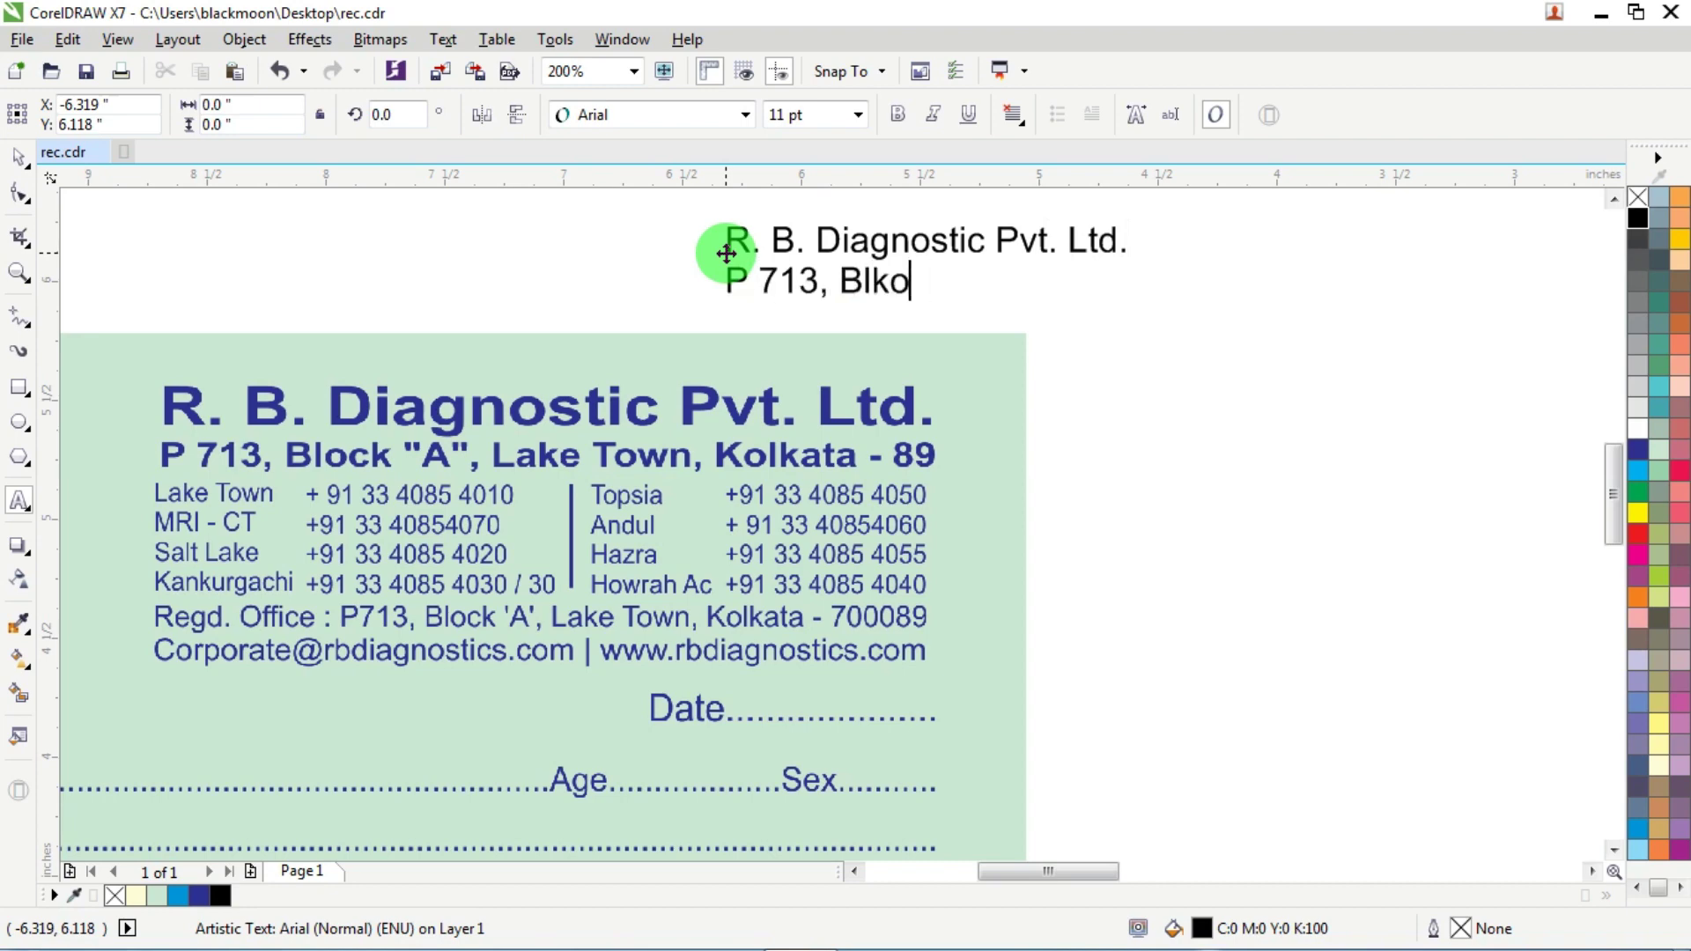
{"action": "type", "text": "loc"}
{"action": "type", "text": "k 'A"}
{"action": "key", "text": "BackSpace"}
{"action": "key", "text": "BackSpace"}
{"action": "type", "text": "\"A\","}
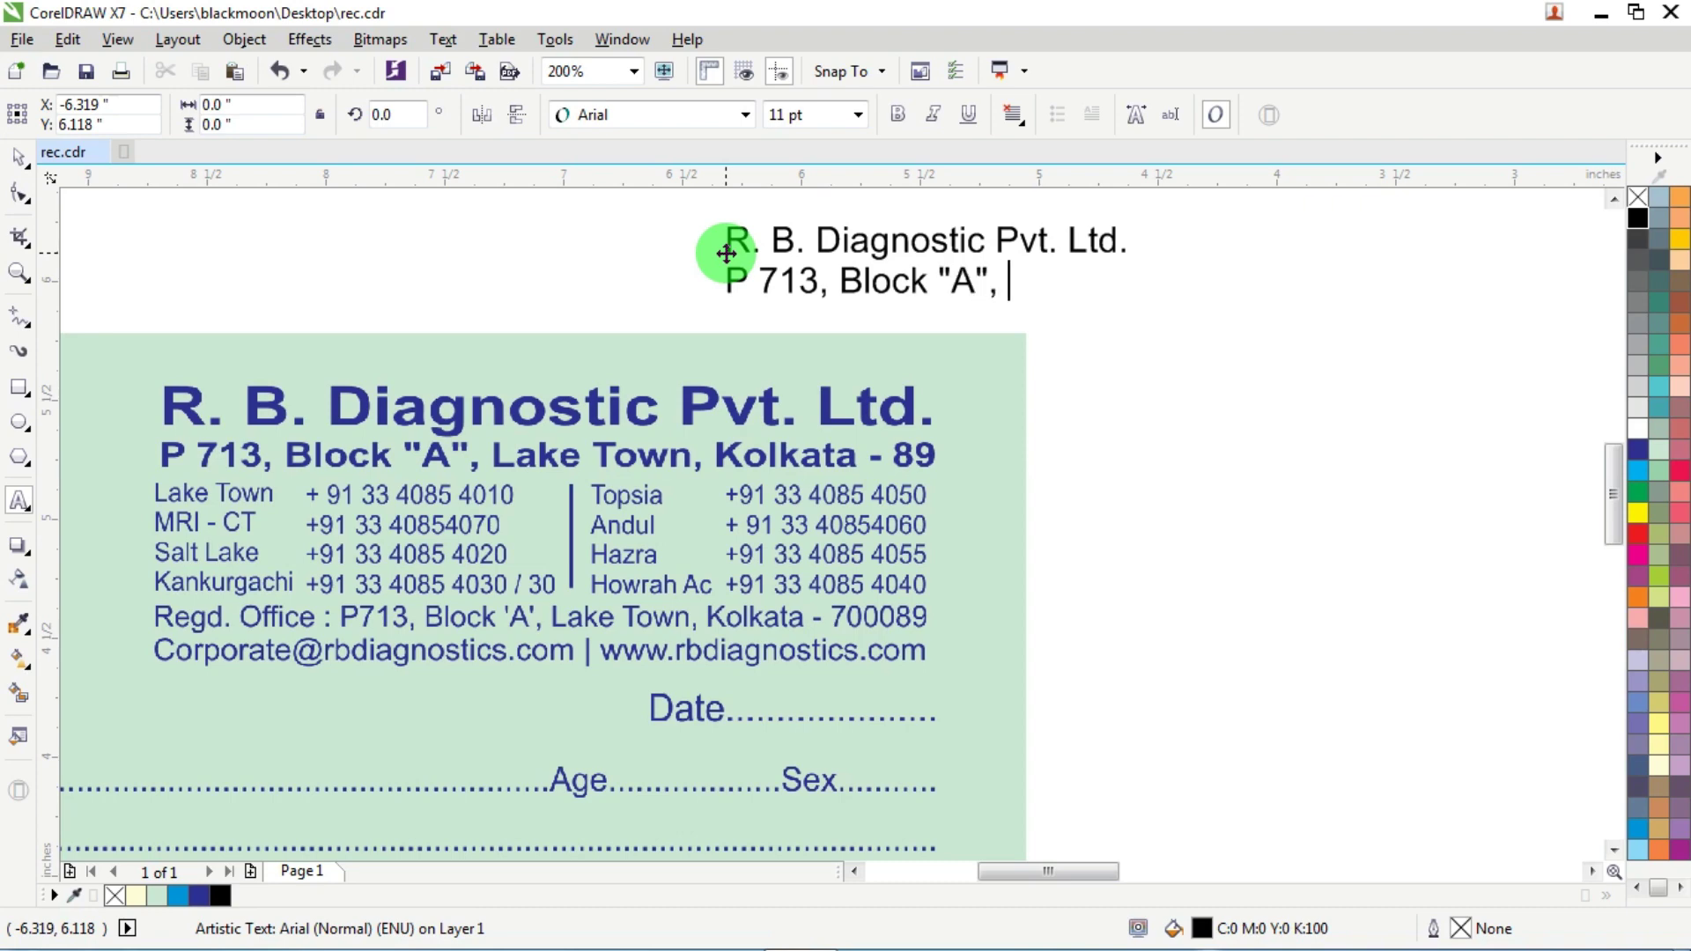
{"action": "type", "text": " Lake Town, "}
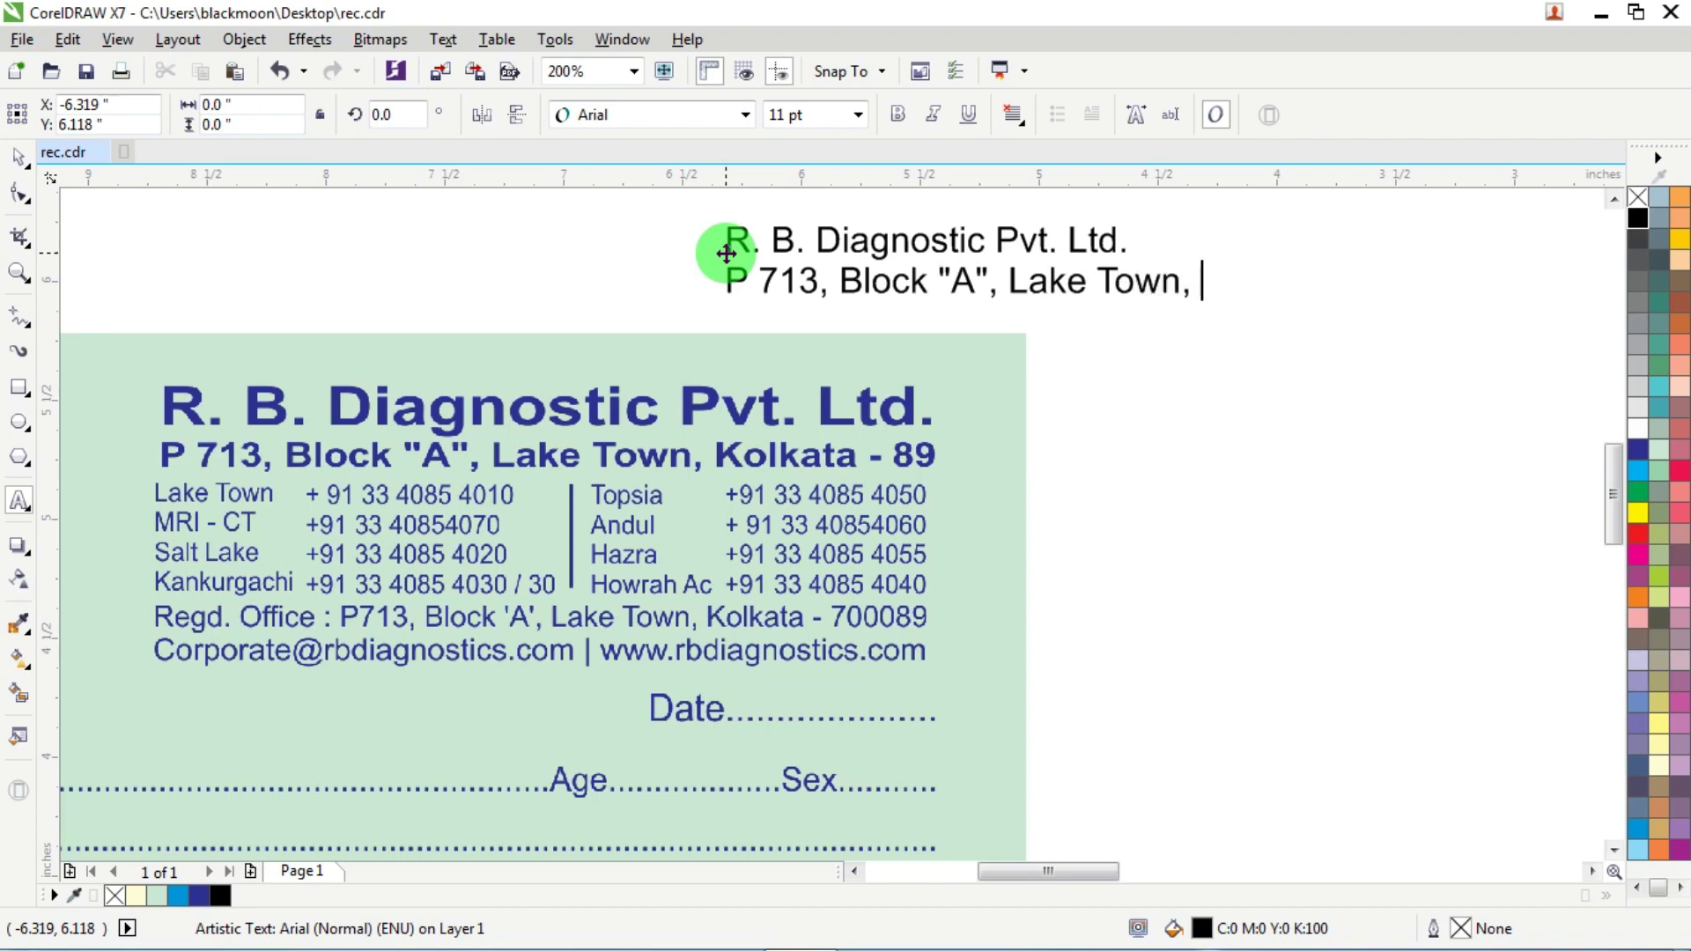
{"action": "type", "text": "Kolkata - 89"}
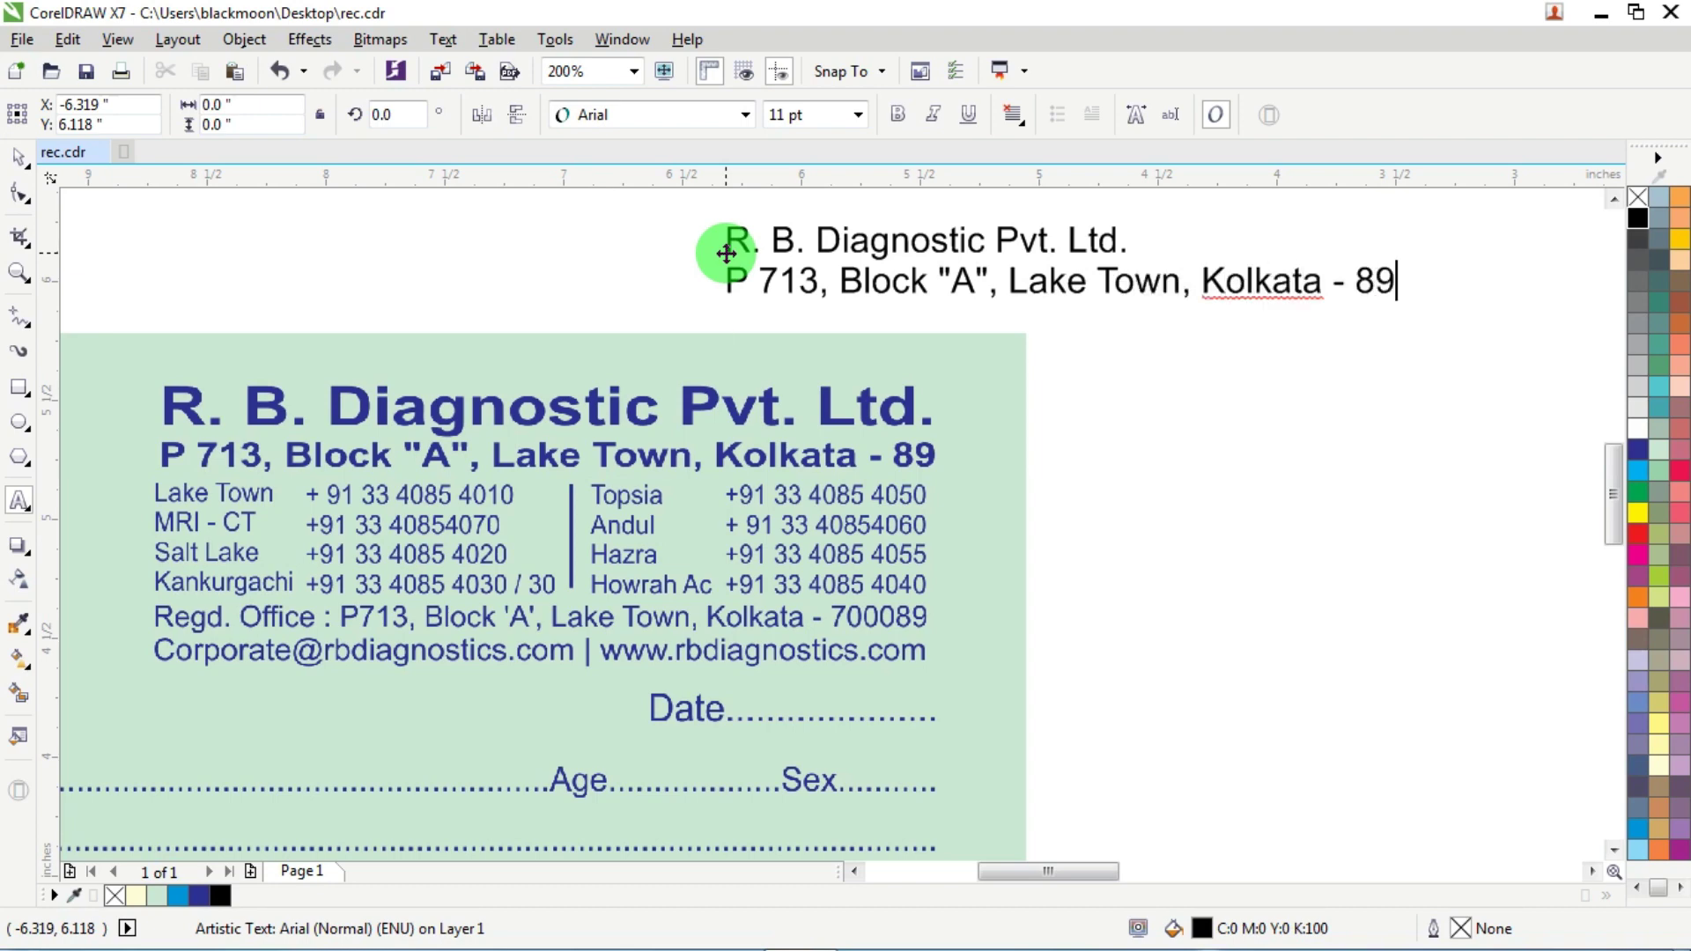
{"action": "key", "text": "ctrl+space"}
- Compare the new company name and address text with the reference header and the frame on the page
{"action": "scroll", "coordinate": [880, 352], "scroll_direction": "down", "scroll_amount": 6}
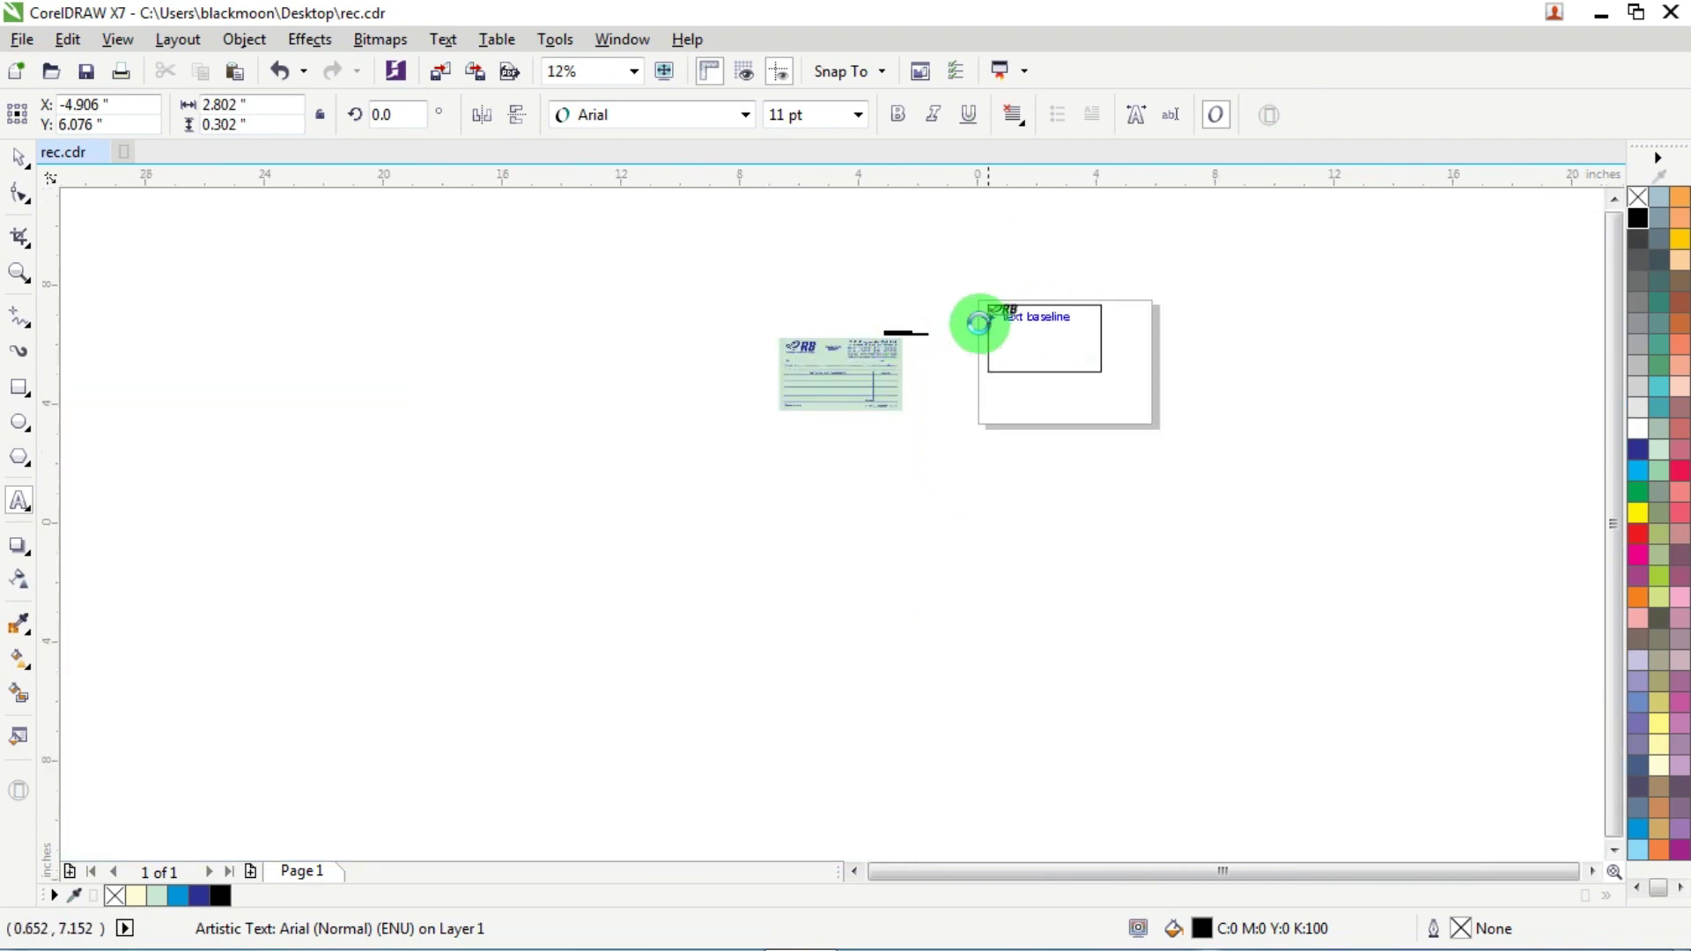
{"action": "scroll", "coordinate": [978, 322], "scroll_direction": "up", "scroll_amount": 3}
{"action": "left_click", "coordinate": [18, 157]}
{"action": "scroll", "coordinate": [546, 383], "scroll_direction": "up", "scroll_amount": 2}
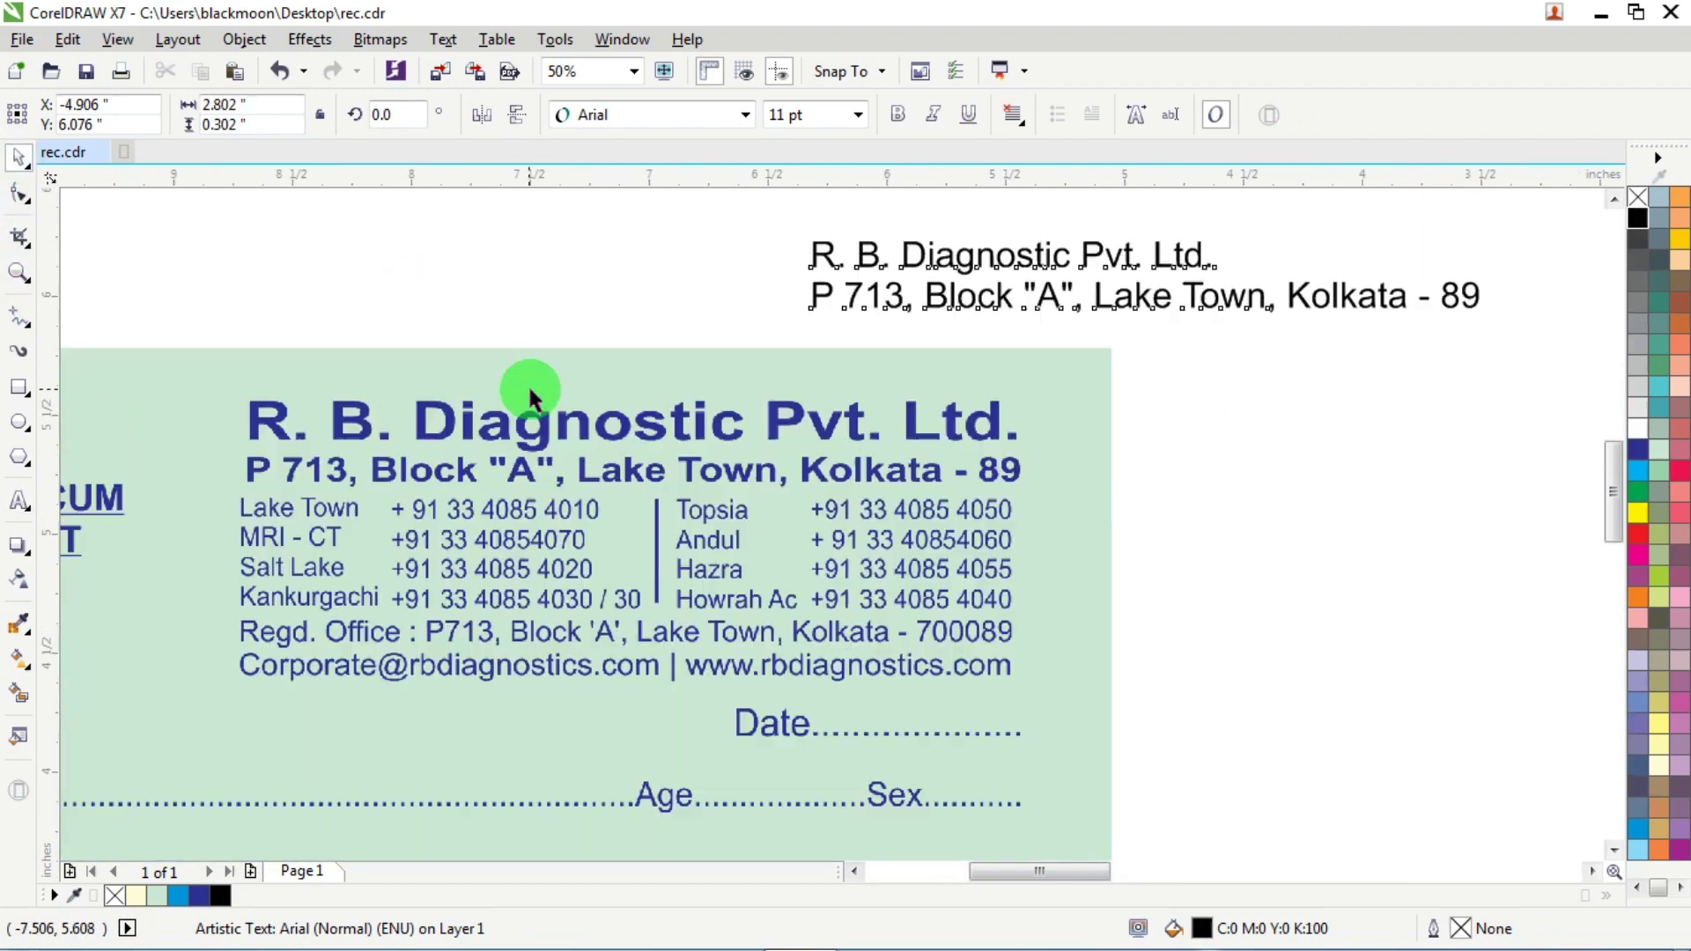
{"action": "scroll", "coordinate": [664, 368], "scroll_direction": "up", "scroll_amount": 3}
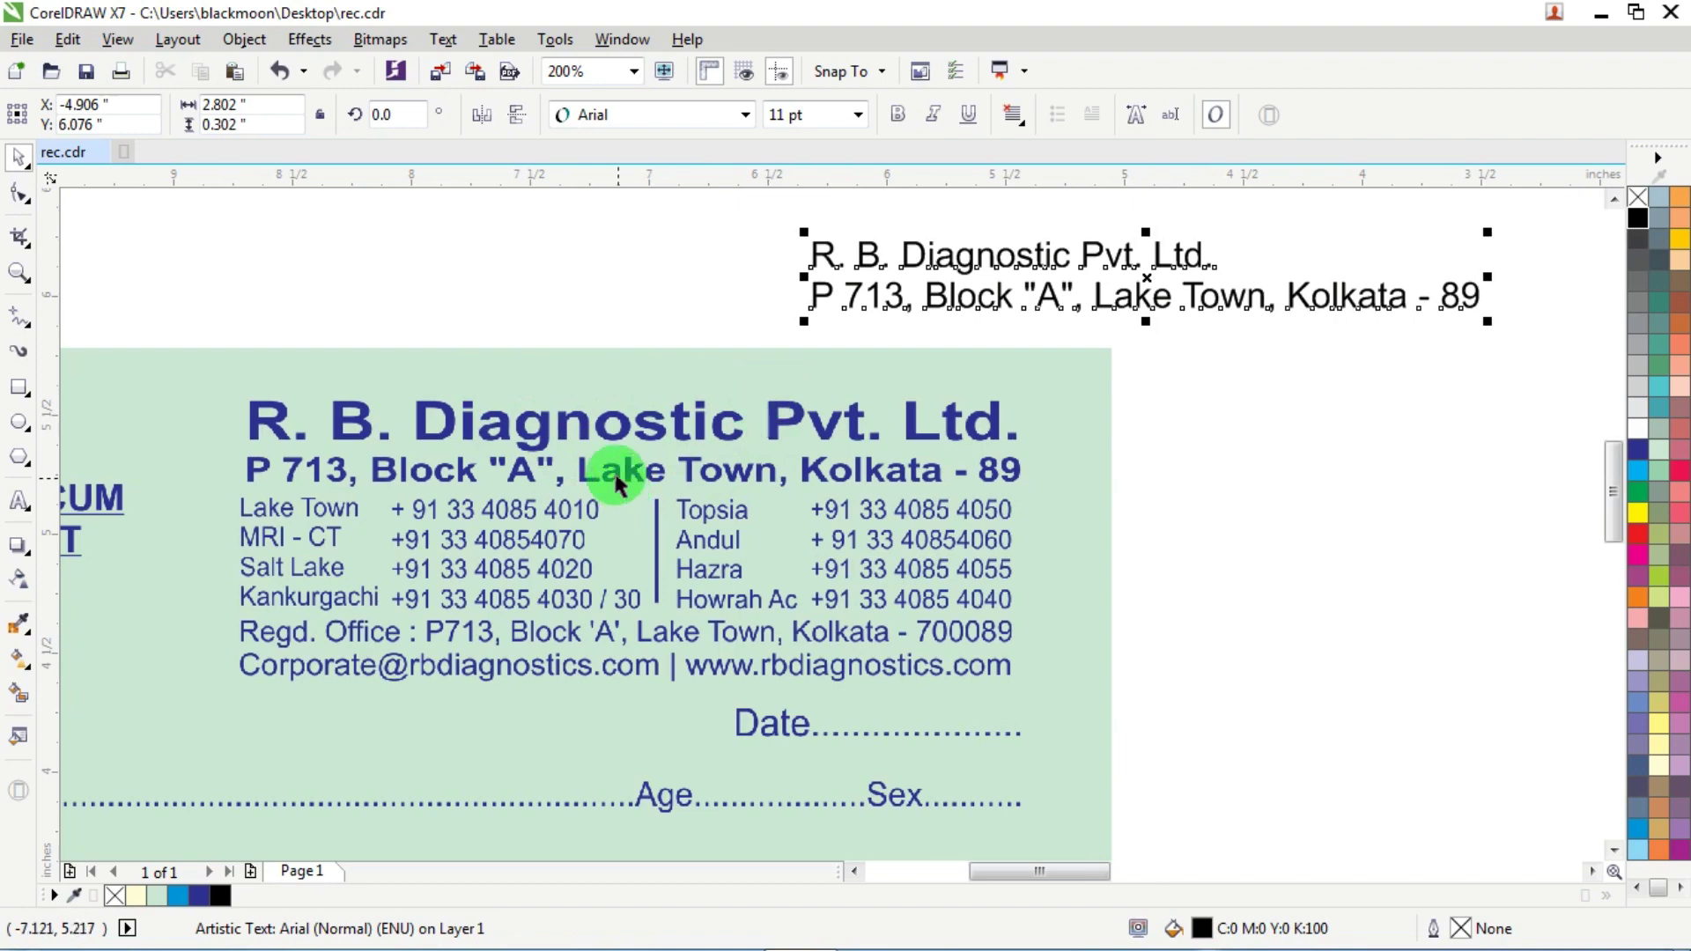
{"action": "scroll", "coordinate": [546, 440], "scroll_direction": "down", "scroll_amount": 2}
{"action": "scroll", "coordinate": [431, 442], "scroll_direction": "up", "scroll_amount": 2}
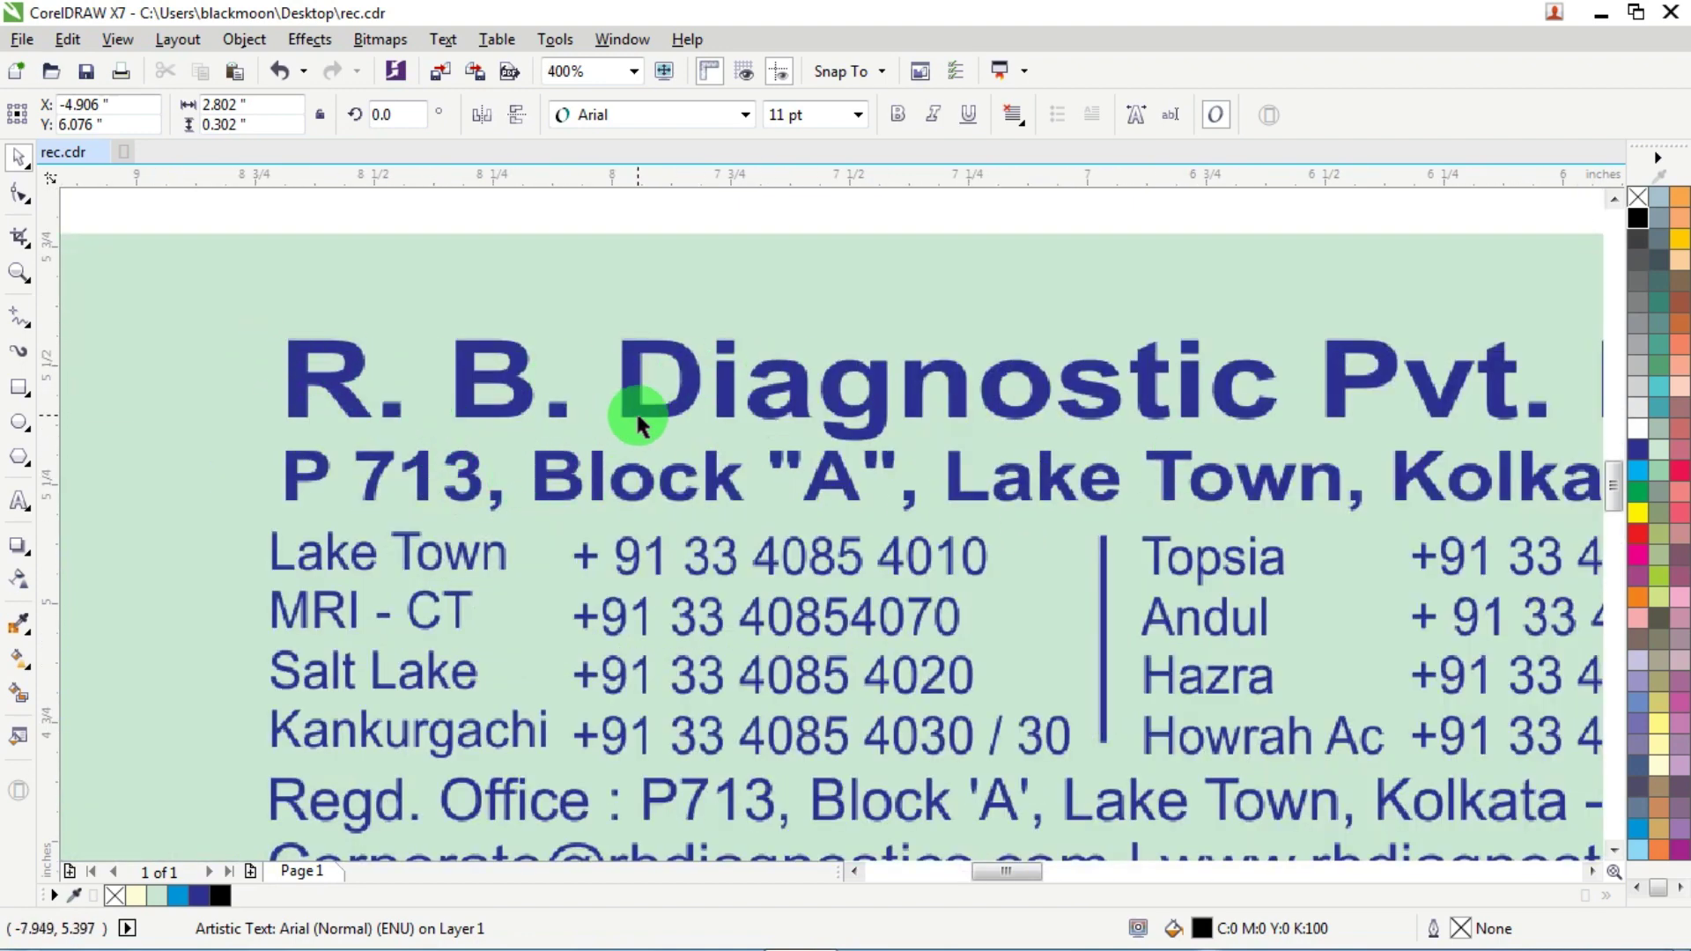
{"action": "scroll", "coordinate": [636, 409], "scroll_direction": "down", "scroll_amount": 3}
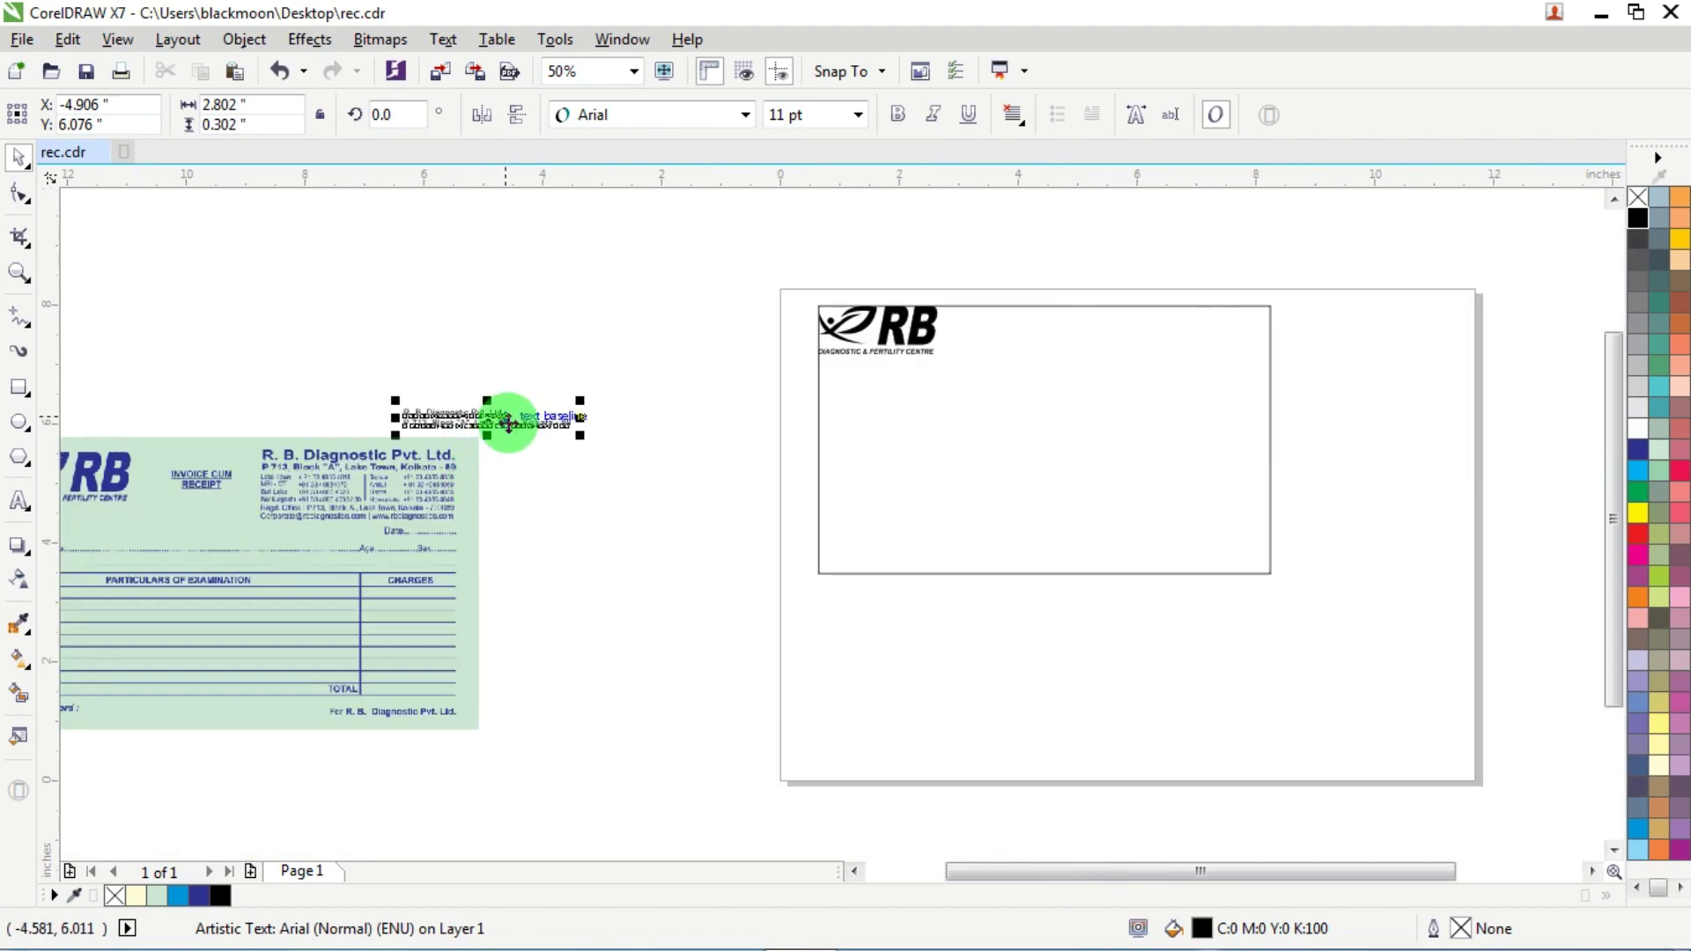
- Move the company name and address text inside the frame near its upper right corner and make it bold
{"action": "left_click_drag", "start_coordinate": [506, 415], "coordinate": [1203, 329]}
{"action": "scroll", "coordinate": [1203, 329], "scroll_direction": "up", "scroll_amount": 1}
{"action": "left_click", "coordinate": [898, 114]}
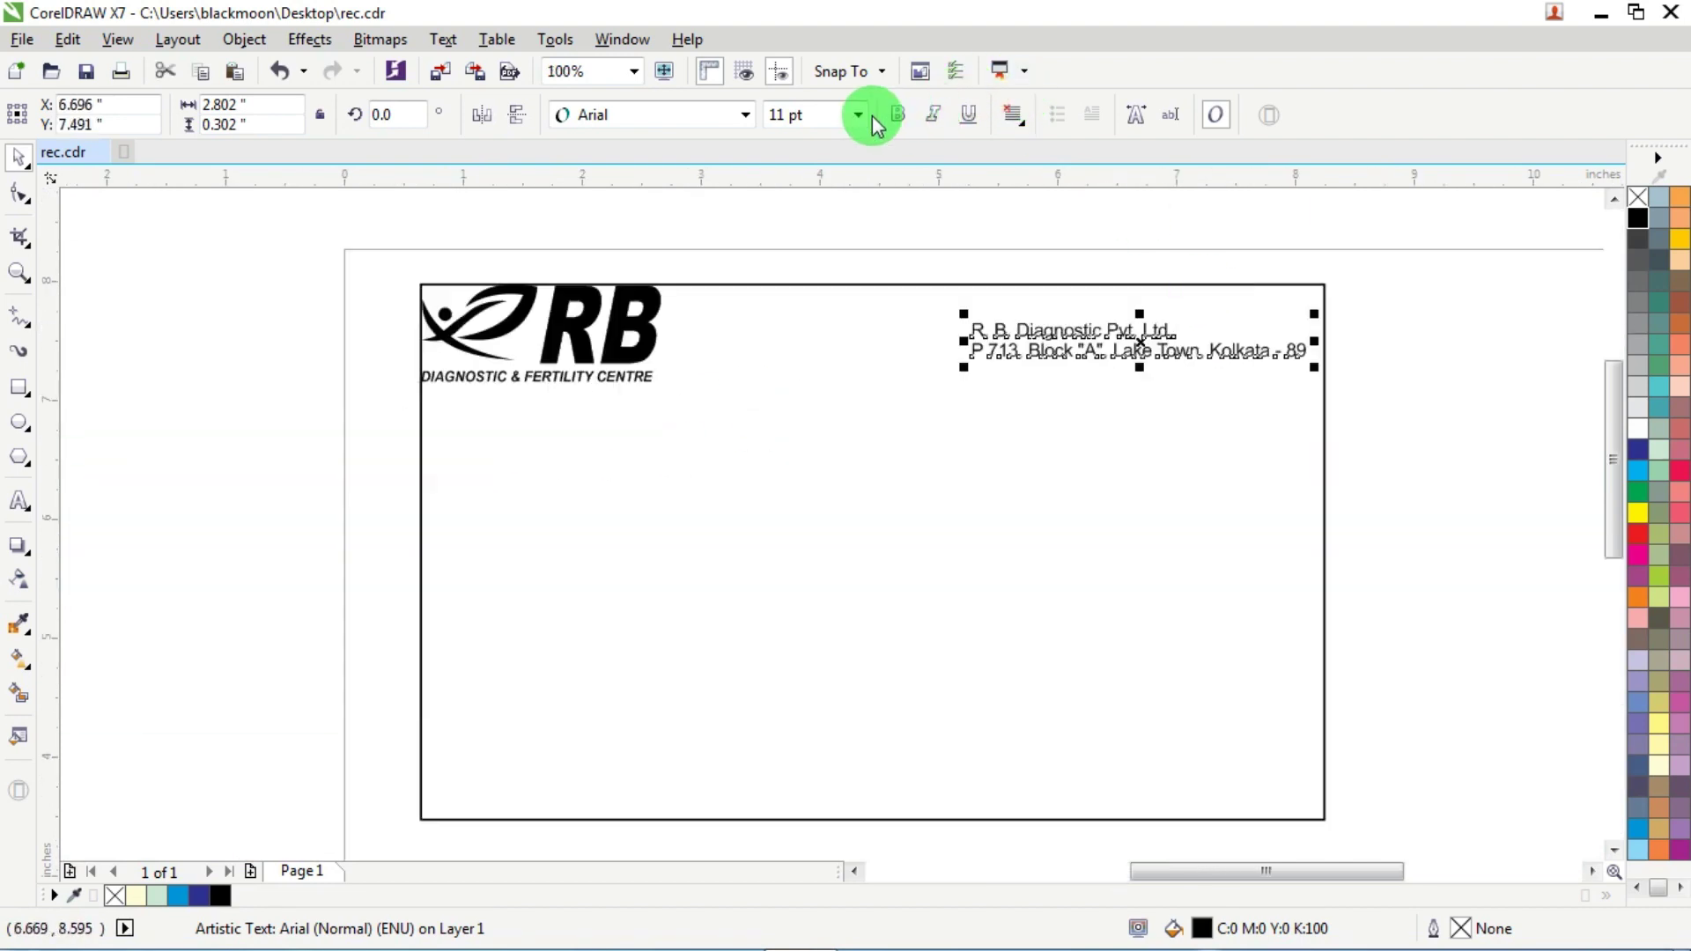
{"action": "scroll", "coordinate": [1114, 348], "scroll_direction": "up", "scroll_amount": 1}
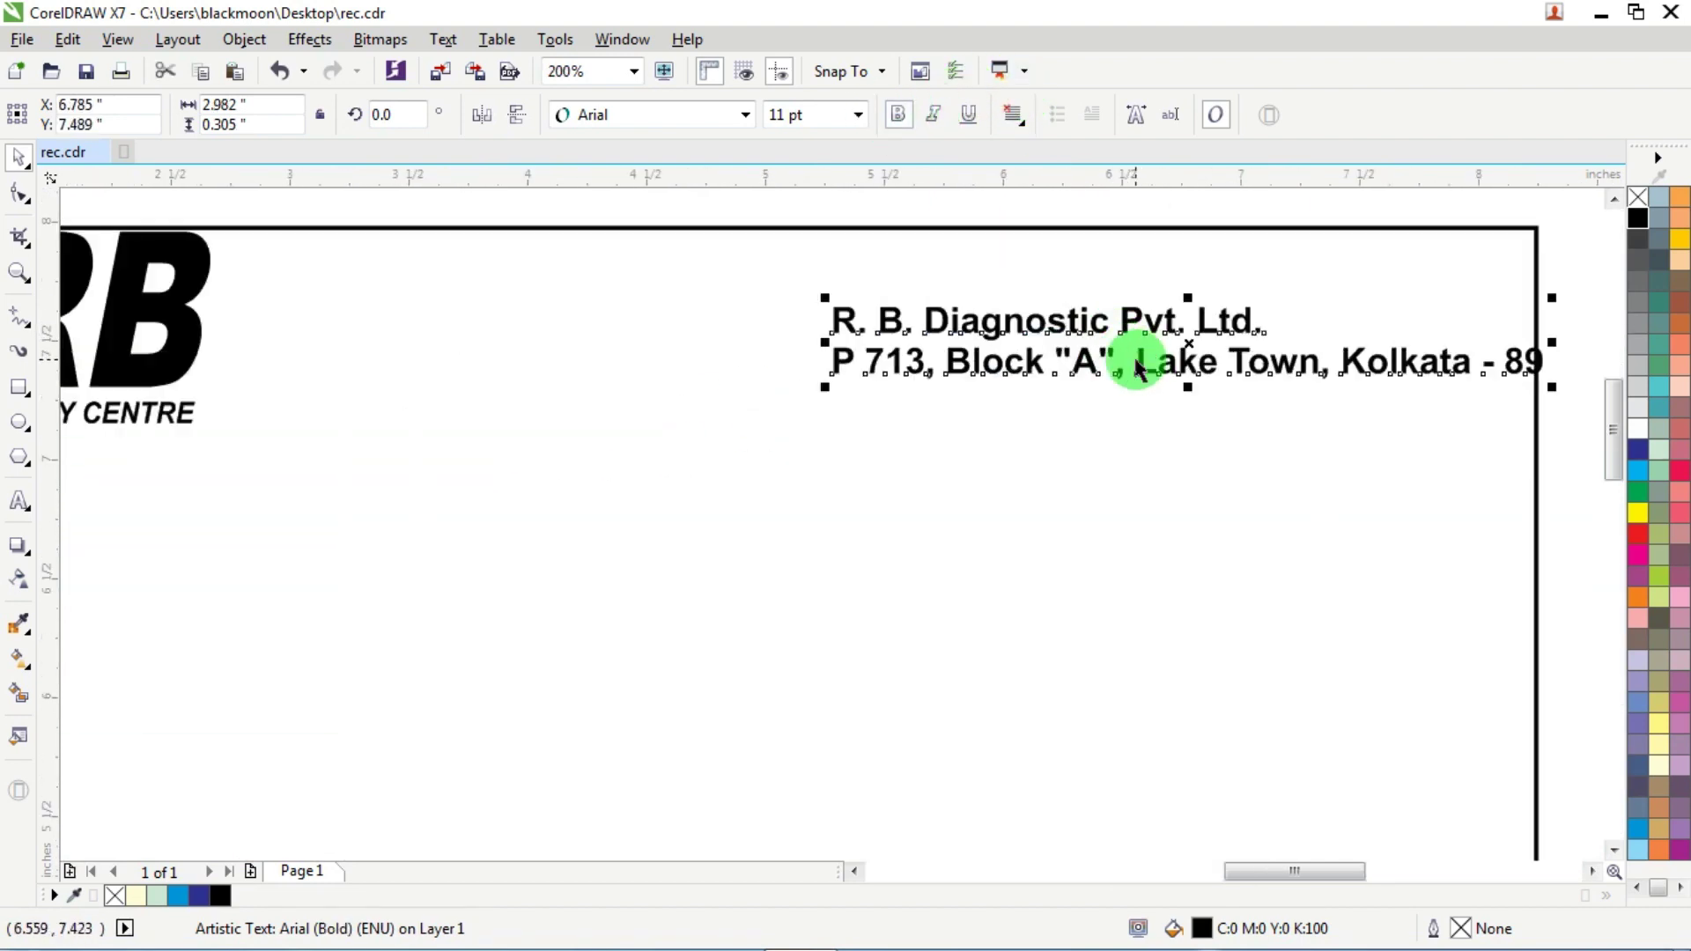
{"action": "left_click_drag", "start_coordinate": [1134, 360], "coordinate": [979, 357]}
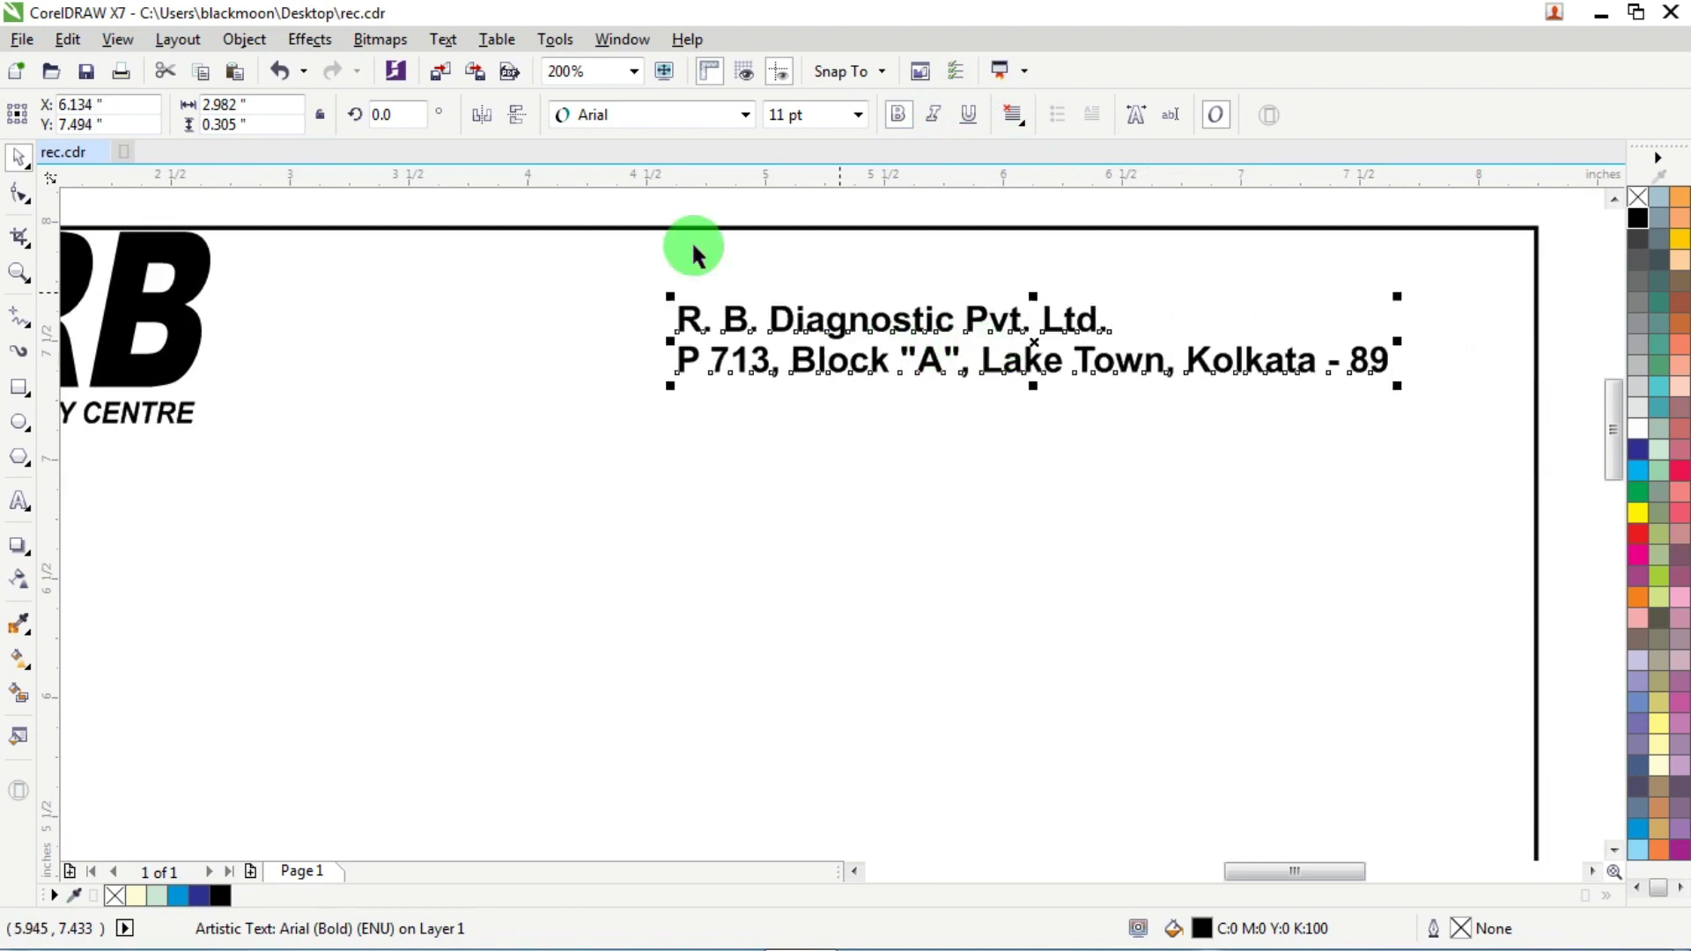
- Set only the company name line of the header text to 18 pt
{"action": "left_click", "coordinate": [798, 122]}
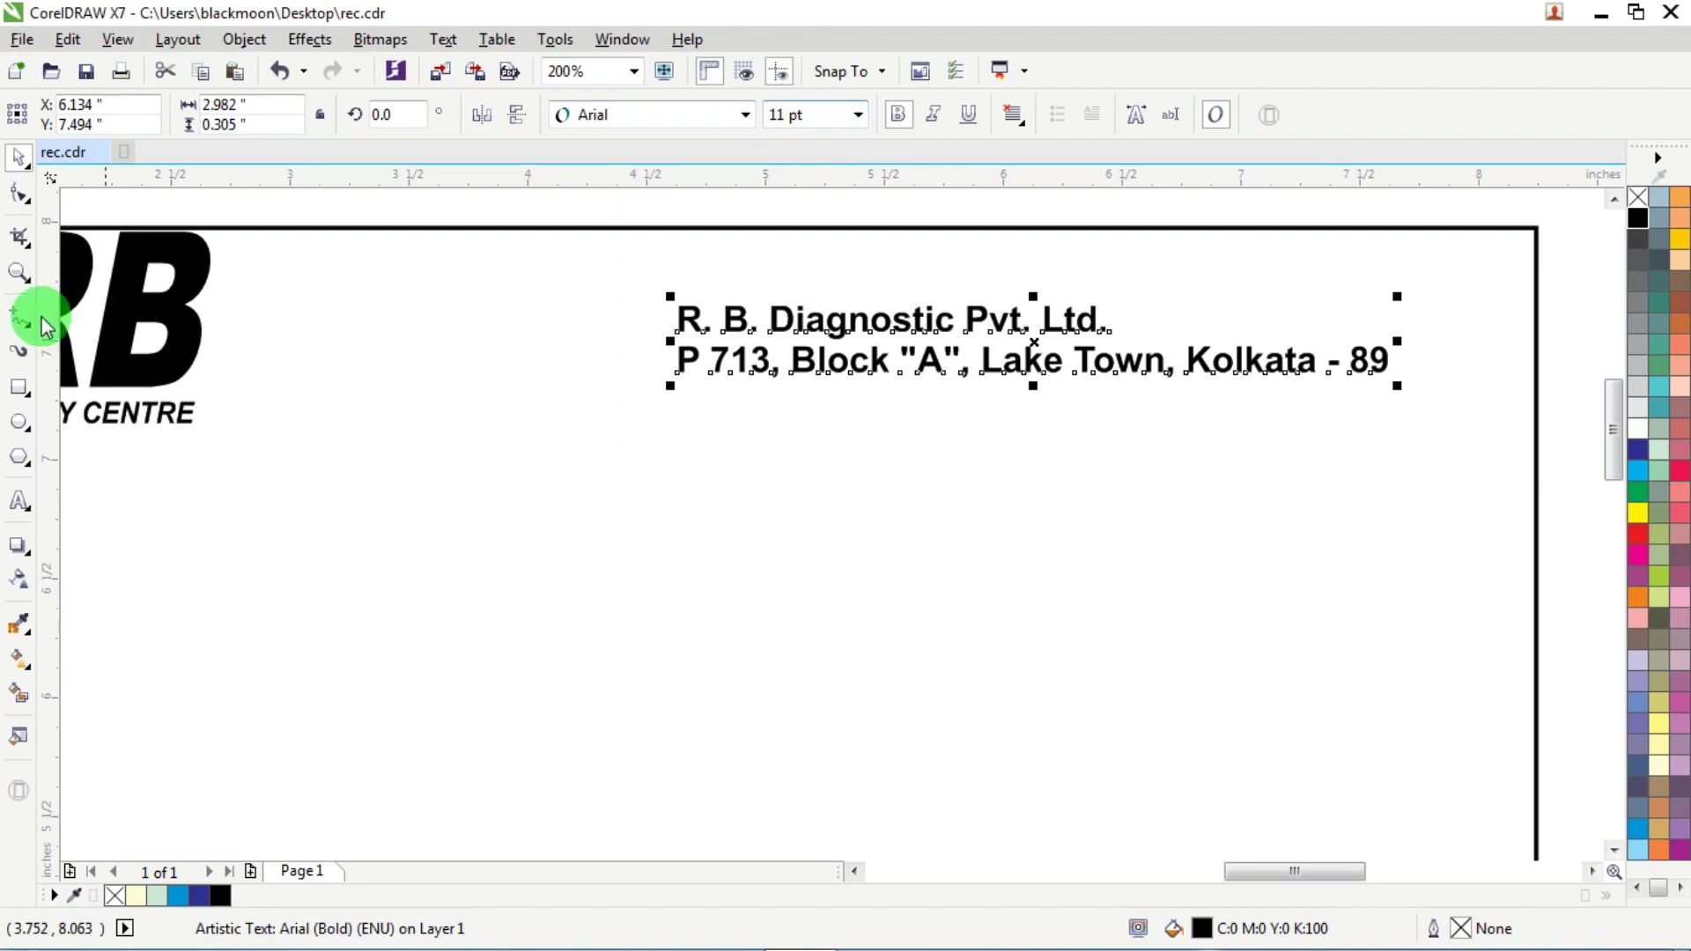
{"action": "left_click", "coordinate": [18, 500]}
{"action": "left_click_drag", "start_coordinate": [689, 317], "coordinate": [1114, 304]}
{"action": "left_click", "coordinate": [799, 115]}
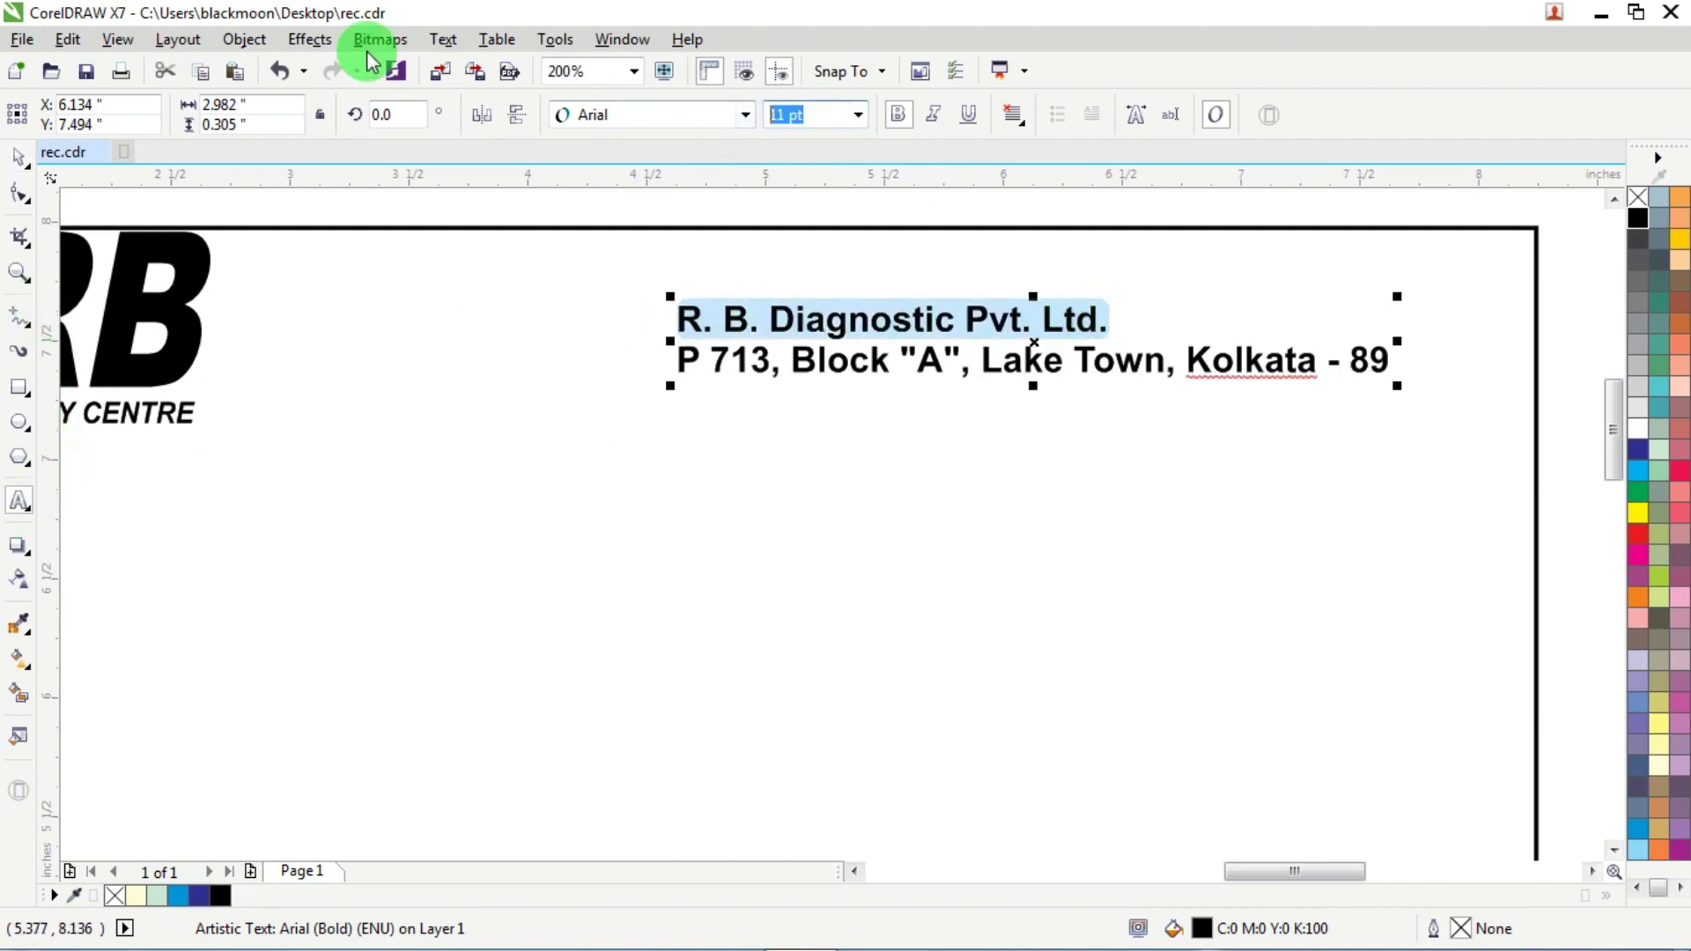
{"action": "type", "text": "18"}
{"action": "key", "text": "Return"}
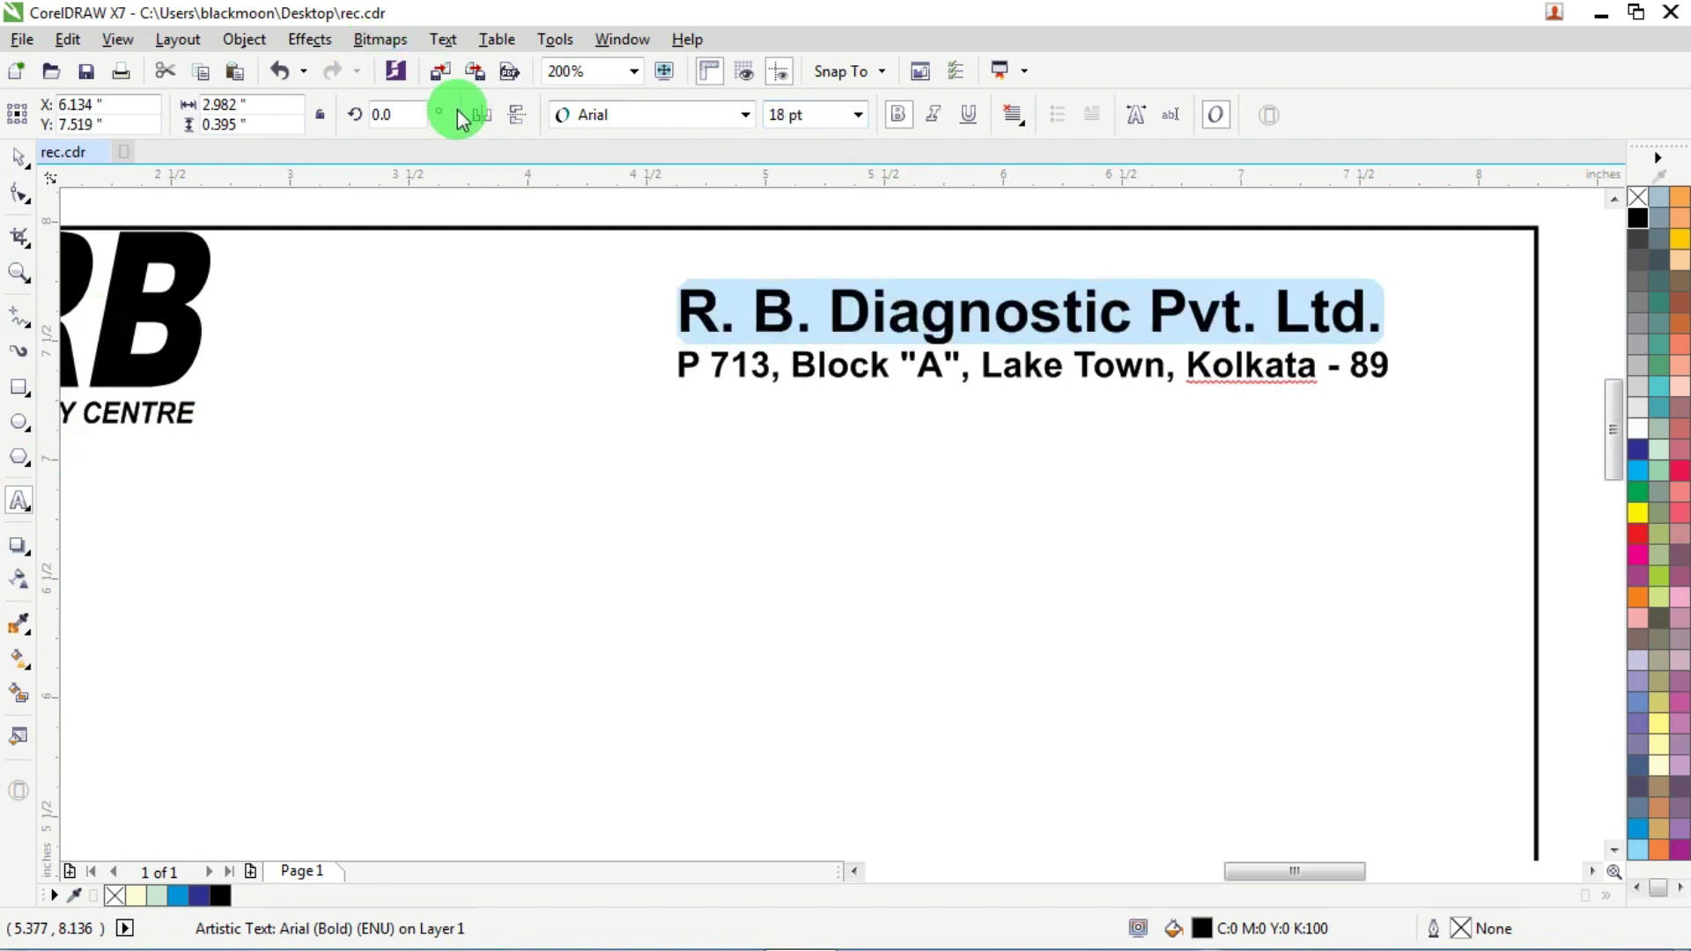
- Check the company name against the reference header and set its font size to 20 pt
{"action": "scroll", "coordinate": [816, 379], "scroll_direction": "down", "scroll_amount": 2}
{"action": "scroll", "coordinate": [567, 441], "scroll_direction": "down", "scroll_amount": 2}
{"action": "scroll", "coordinate": [642, 396], "scroll_direction": "up", "scroll_amount": 1}
{"action": "scroll", "coordinate": [585, 404], "scroll_direction": "up", "scroll_amount": 3}
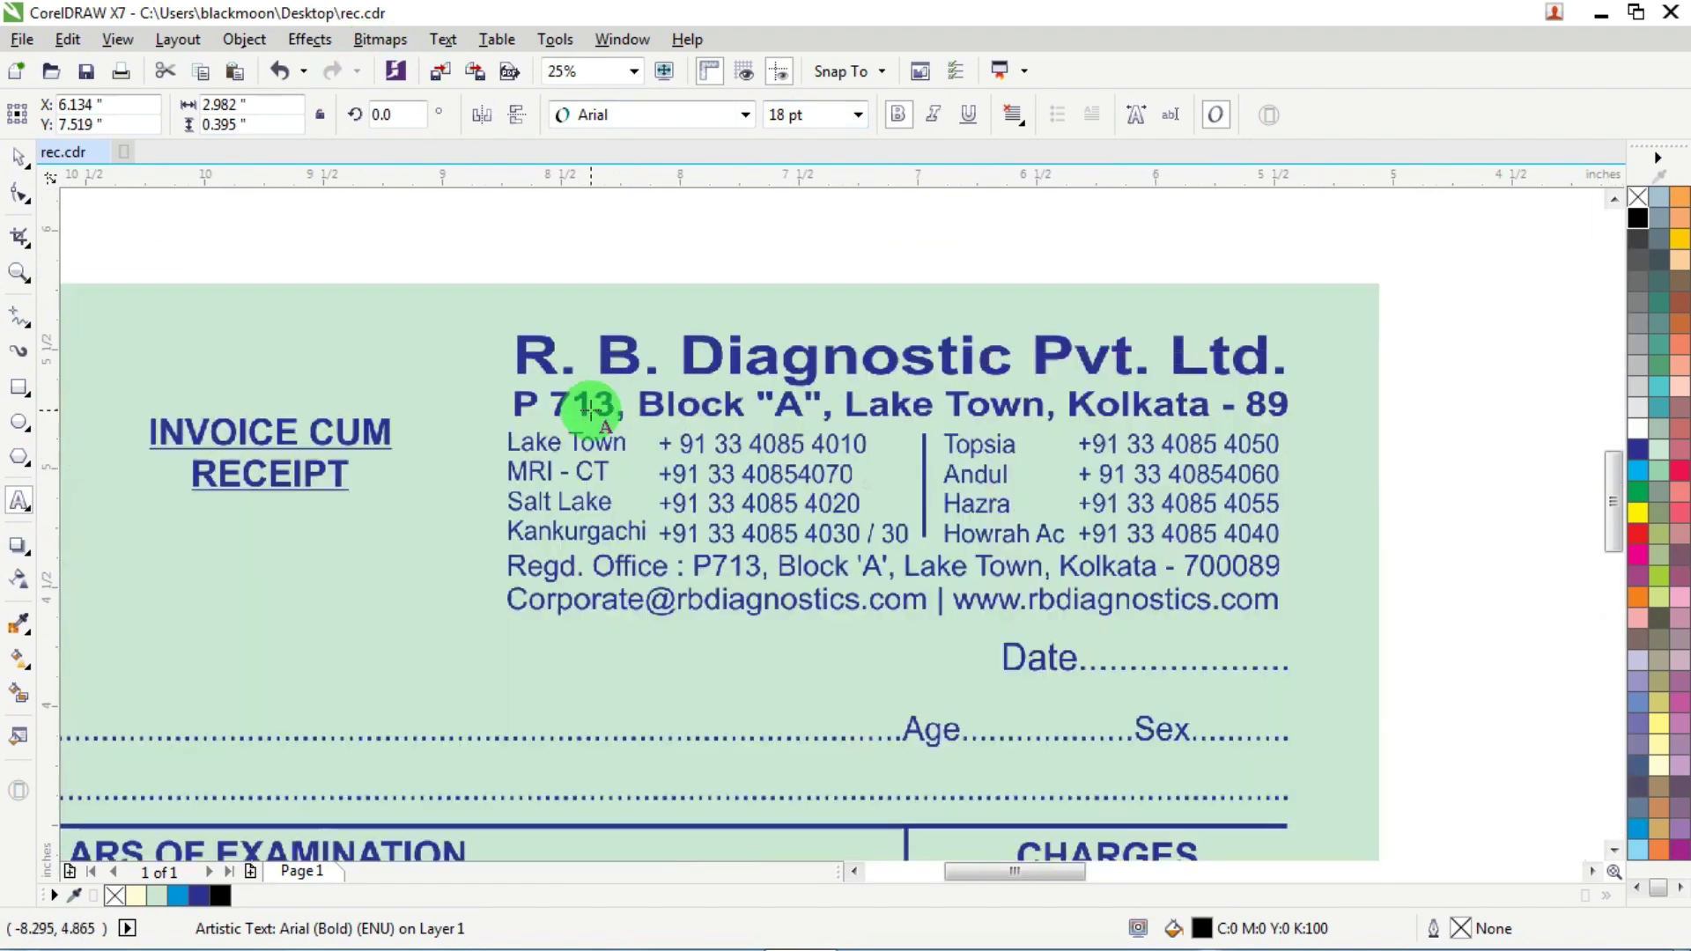
{"action": "scroll", "coordinate": [616, 383], "scroll_direction": "down", "scroll_amount": 3}
{"action": "scroll", "coordinate": [907, 344], "scroll_direction": "up", "scroll_amount": 1}
{"action": "scroll", "coordinate": [717, 374], "scroll_direction": "up", "scroll_amount": 4}
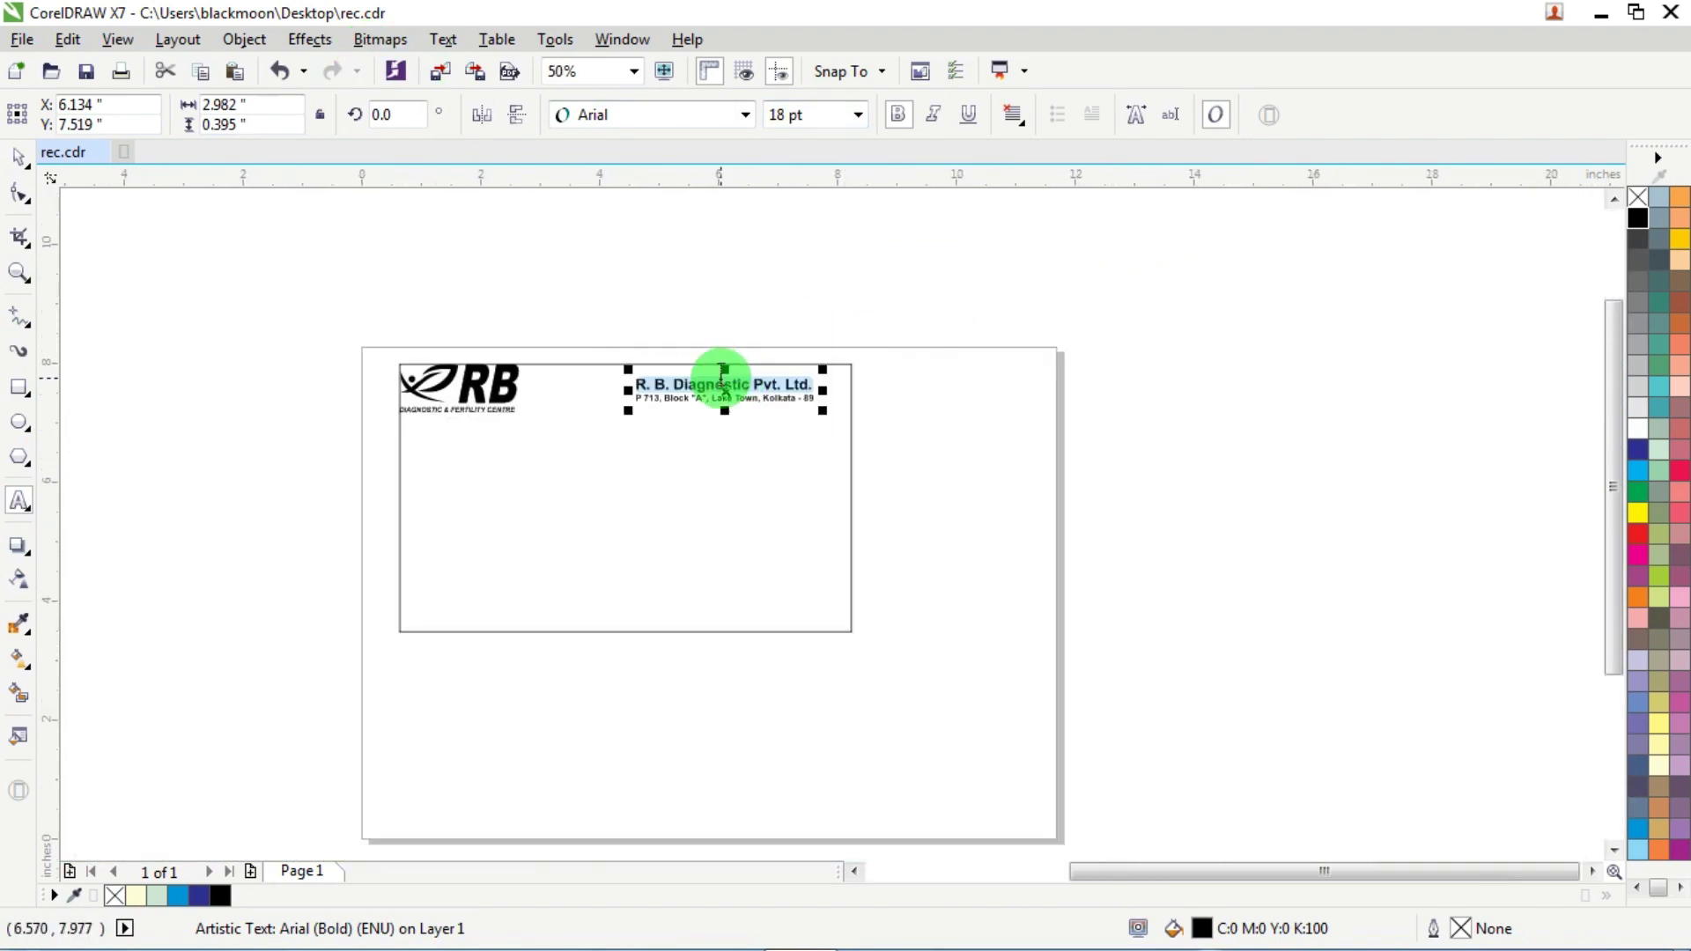
{"action": "left_click", "coordinate": [827, 112]}
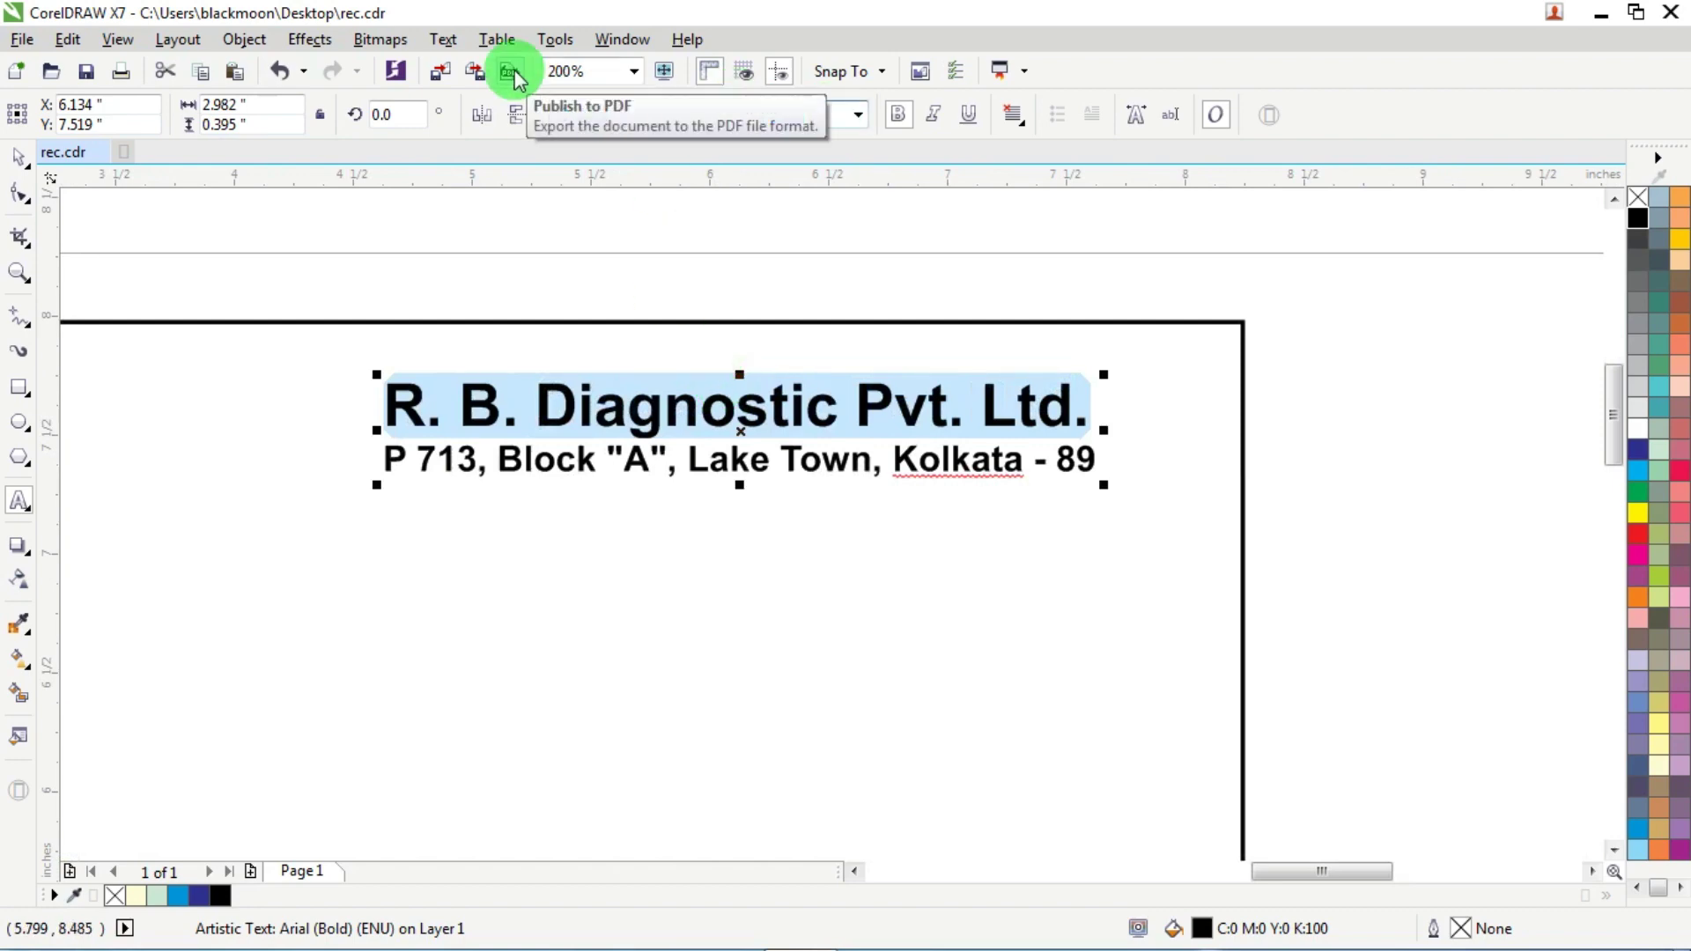
{"action": "type", "text": "20"}
{"action": "key", "text": "Return"}
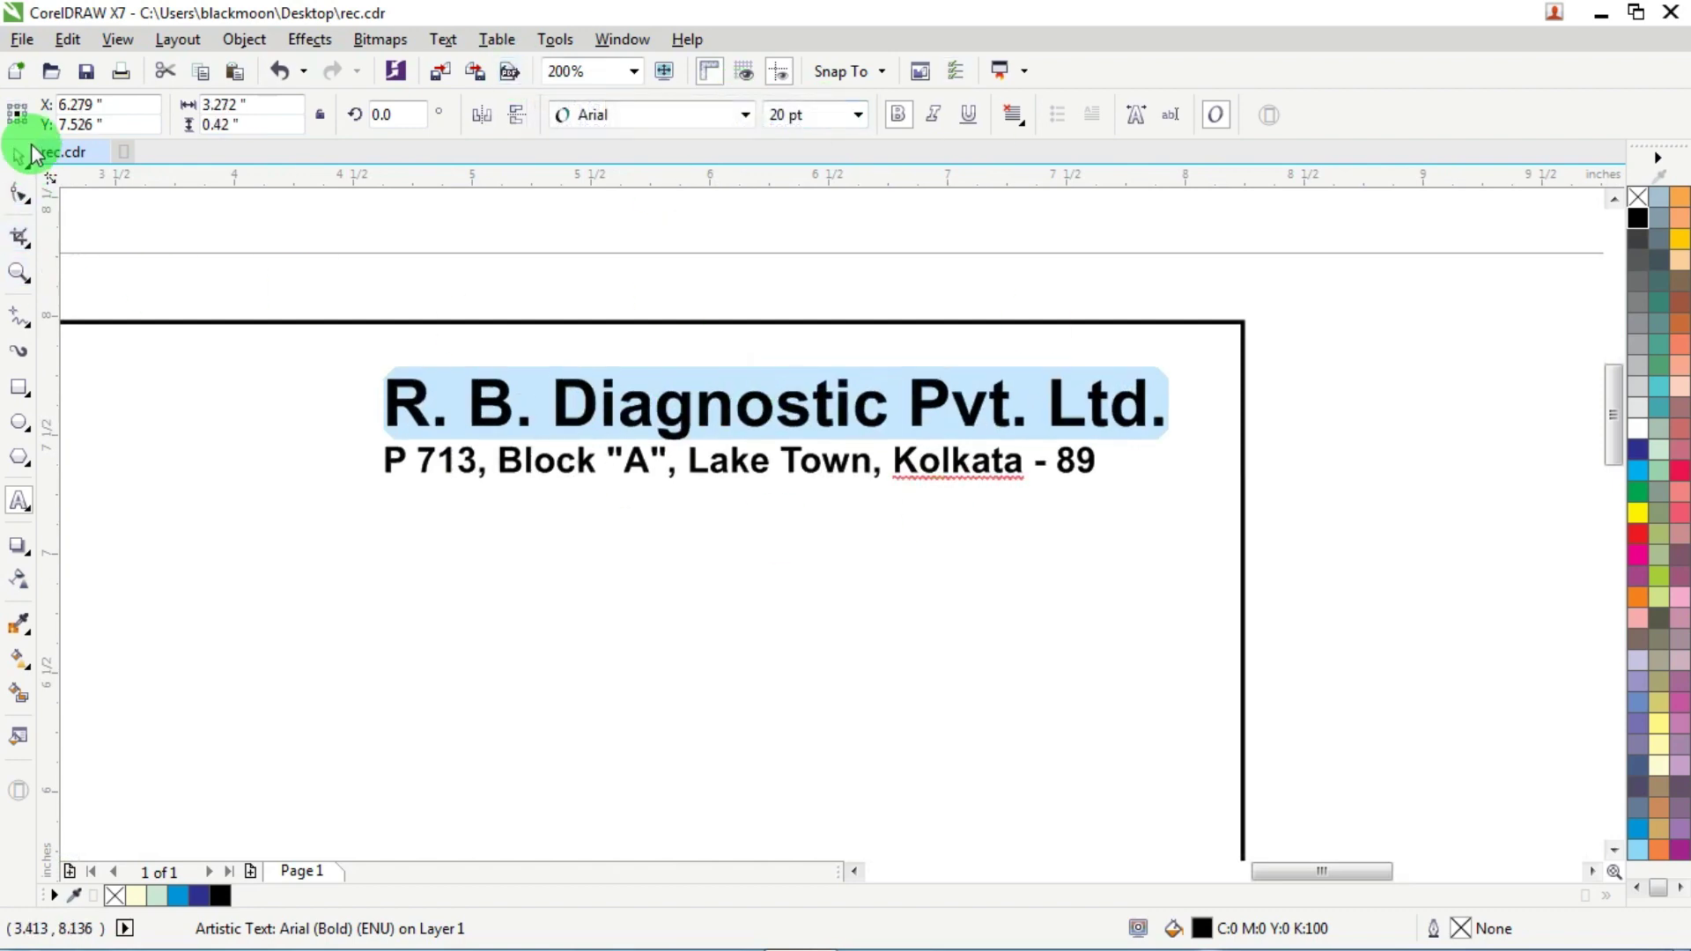
- Break the header text into separate lines and stretch the address line to the width of the company name
{"action": "left_click", "coordinate": [17, 157]}
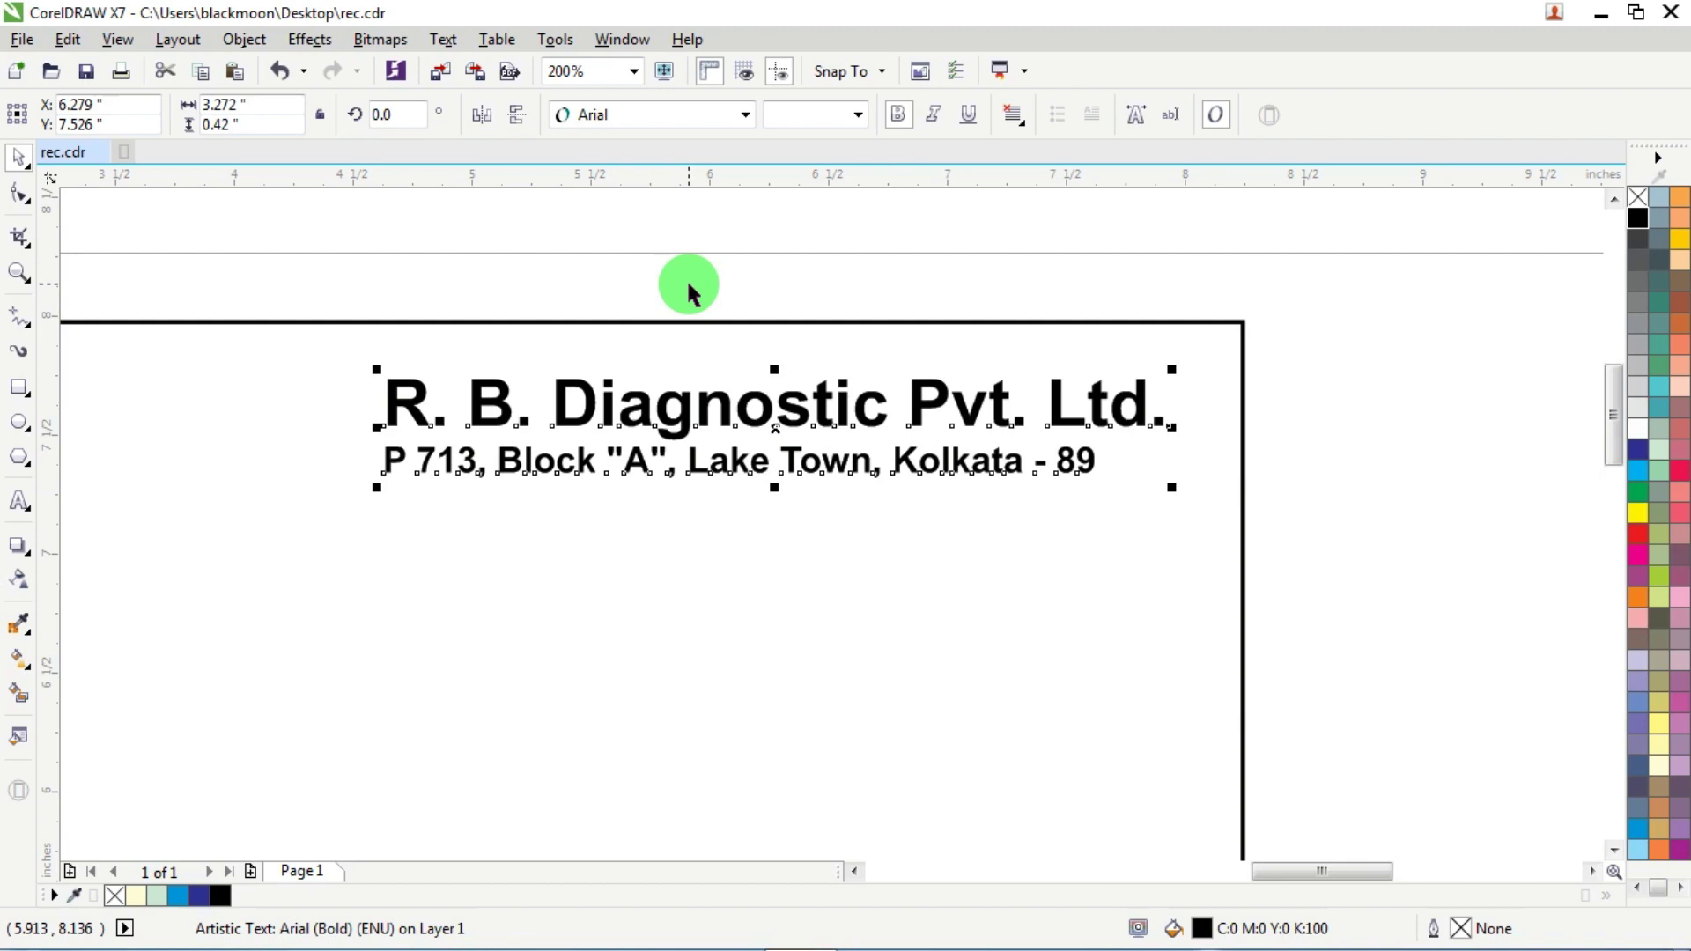
{"action": "left_click", "coordinate": [1090, 470]}
{"action": "left_click_drag", "start_coordinate": [1090, 470], "coordinate": [1177, 461]}
- Select the company name and address lines together and group them
{"action": "scroll", "coordinate": [1178, 458], "scroll_direction": "down", "scroll_amount": 2}
{"action": "left_click_drag", "start_coordinate": [1338, 320], "coordinate": [731, 511]}
{"action": "scroll", "coordinate": [906, 461], "scroll_direction": "up", "scroll_amount": 4}
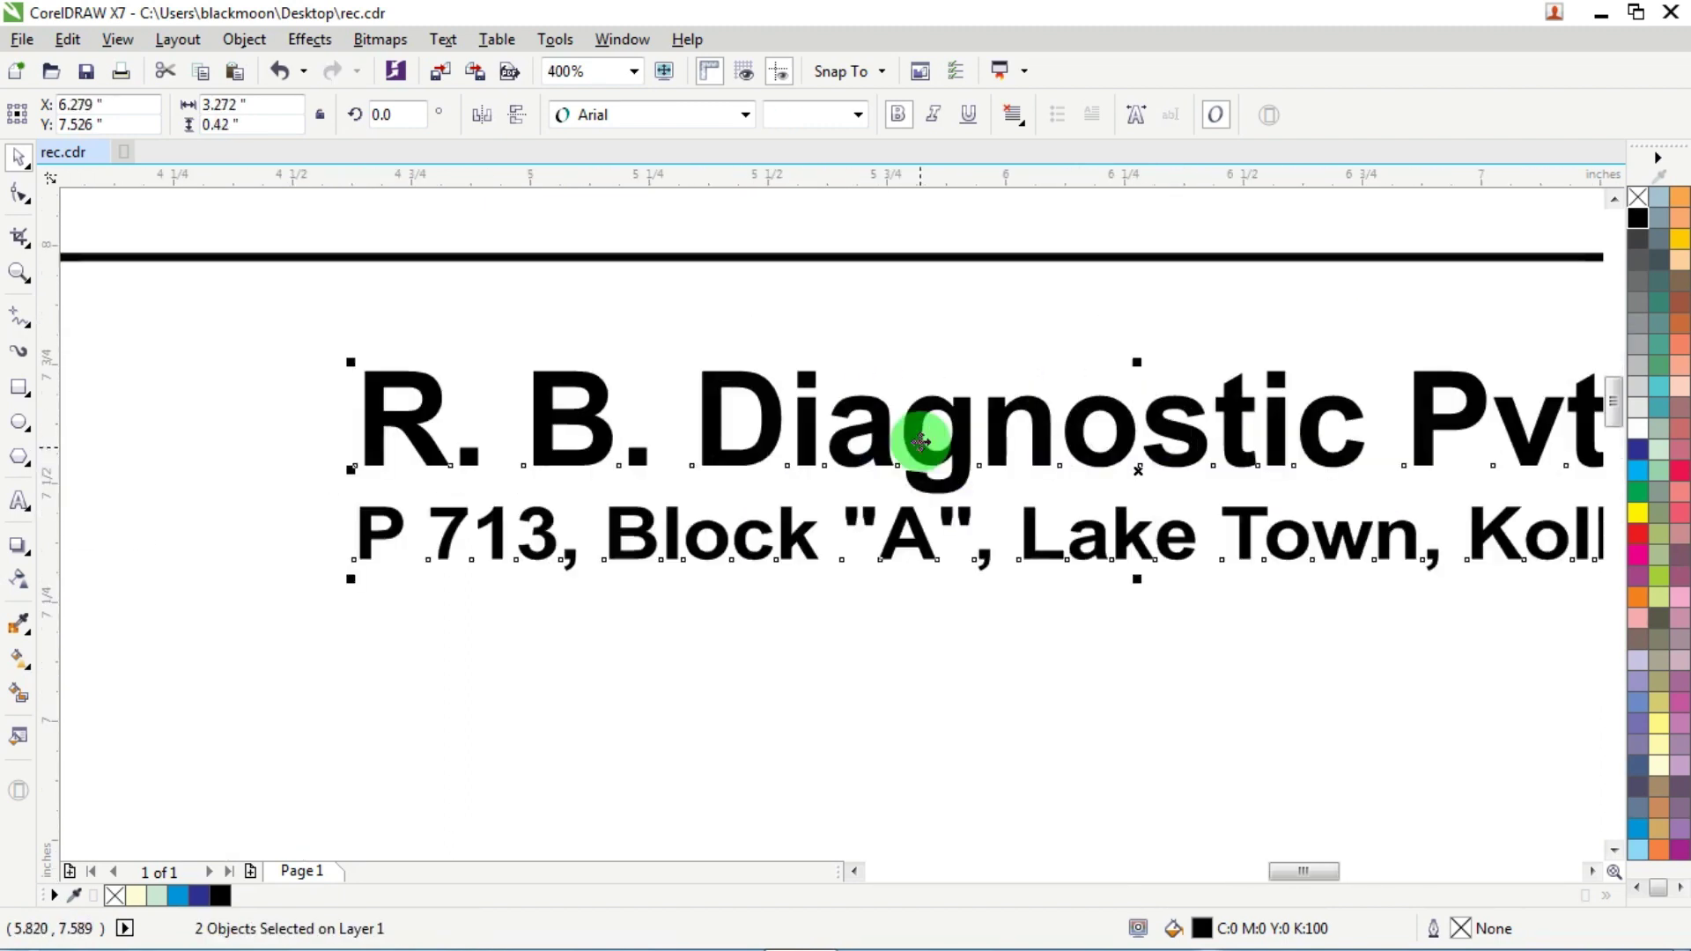
{"action": "key", "text": "ctrl+g"}
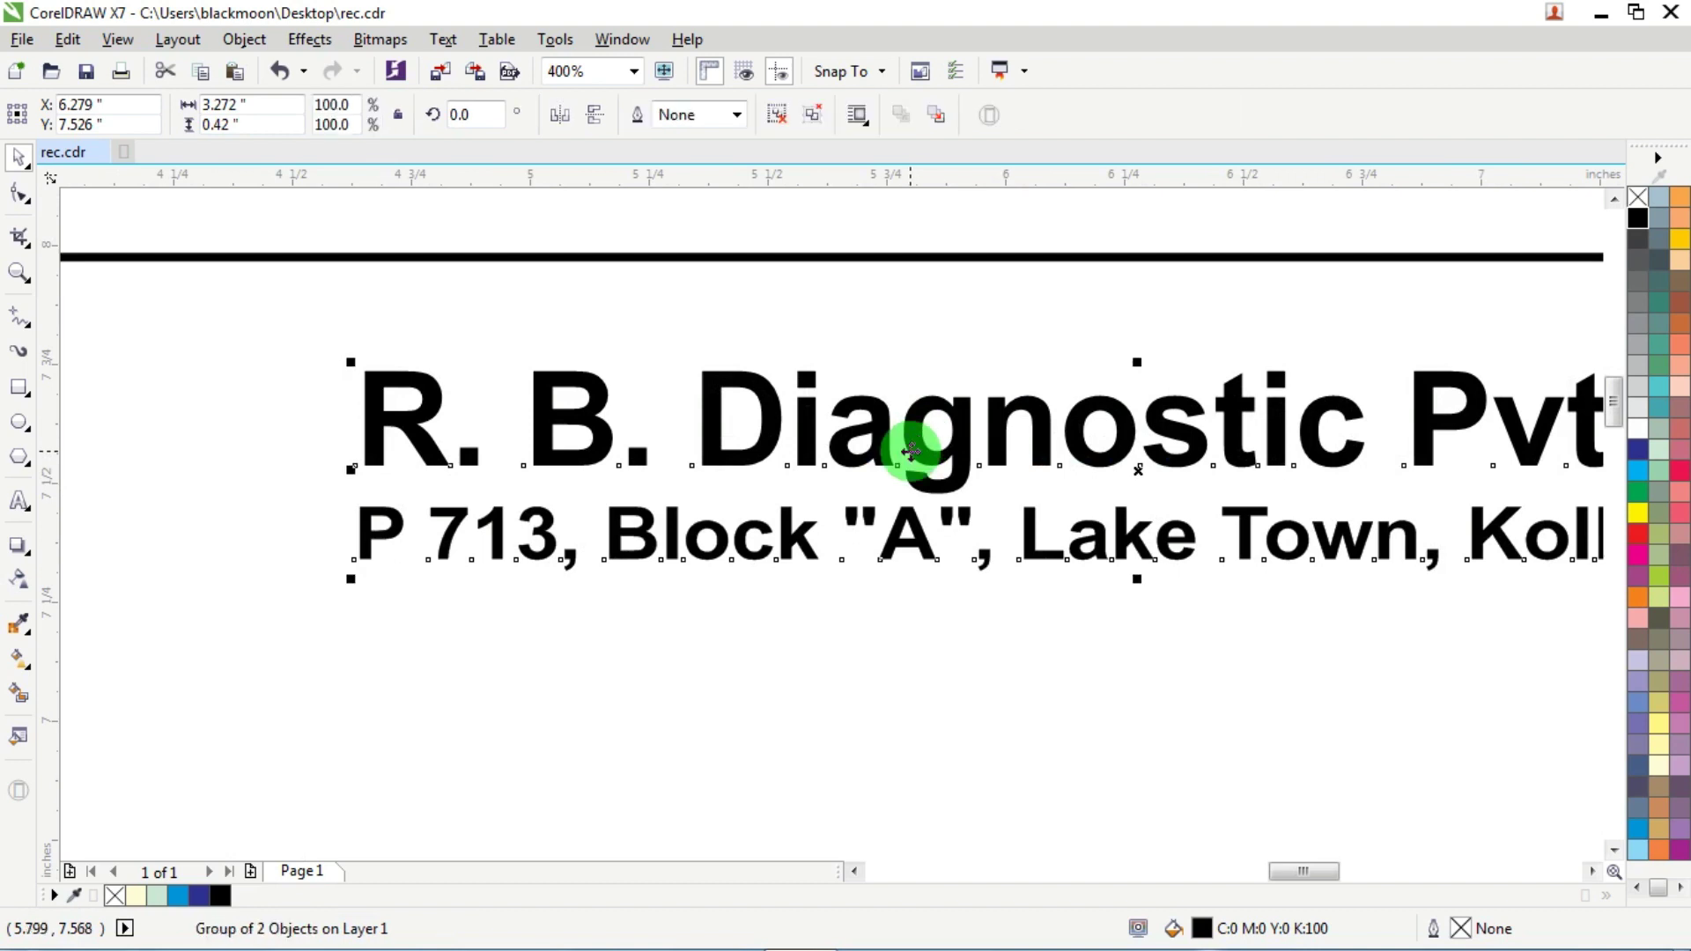